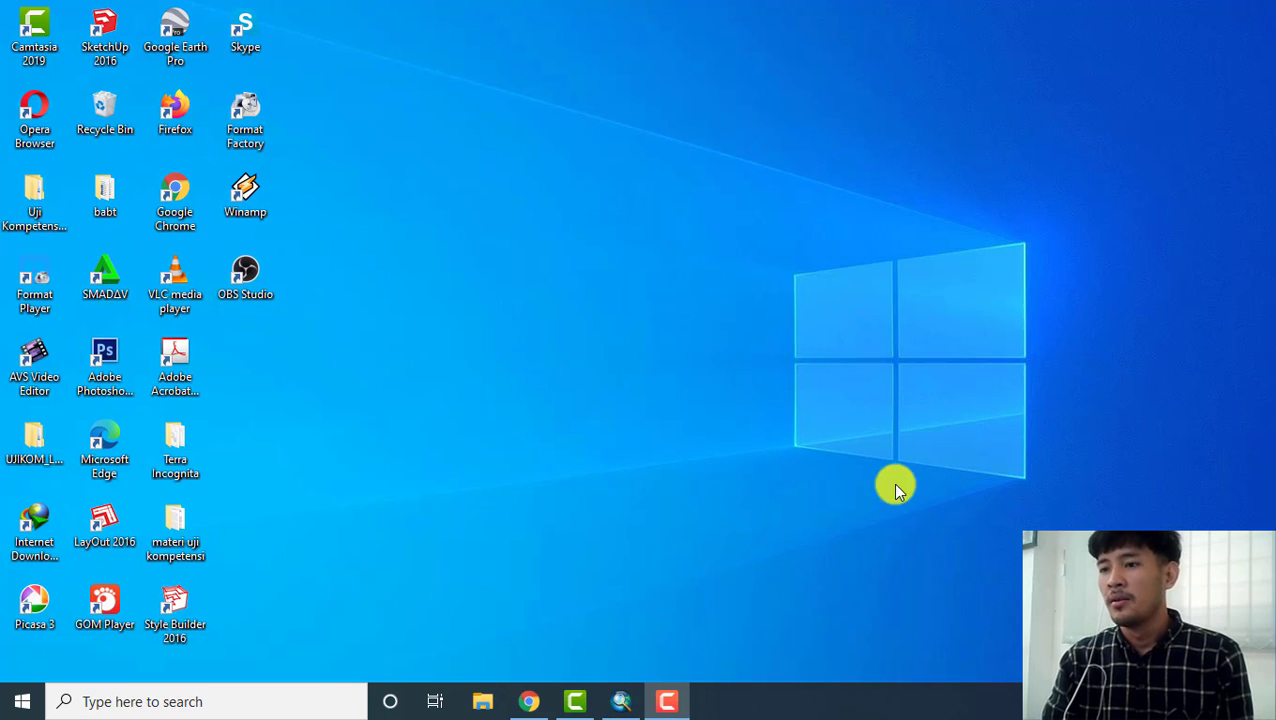
# - Switch to ArcMap and add the raster s08_e110_1arc_v32_Clip51.tif from the BAHAN SKL folder to the map
pyautogui.click(630, 693)
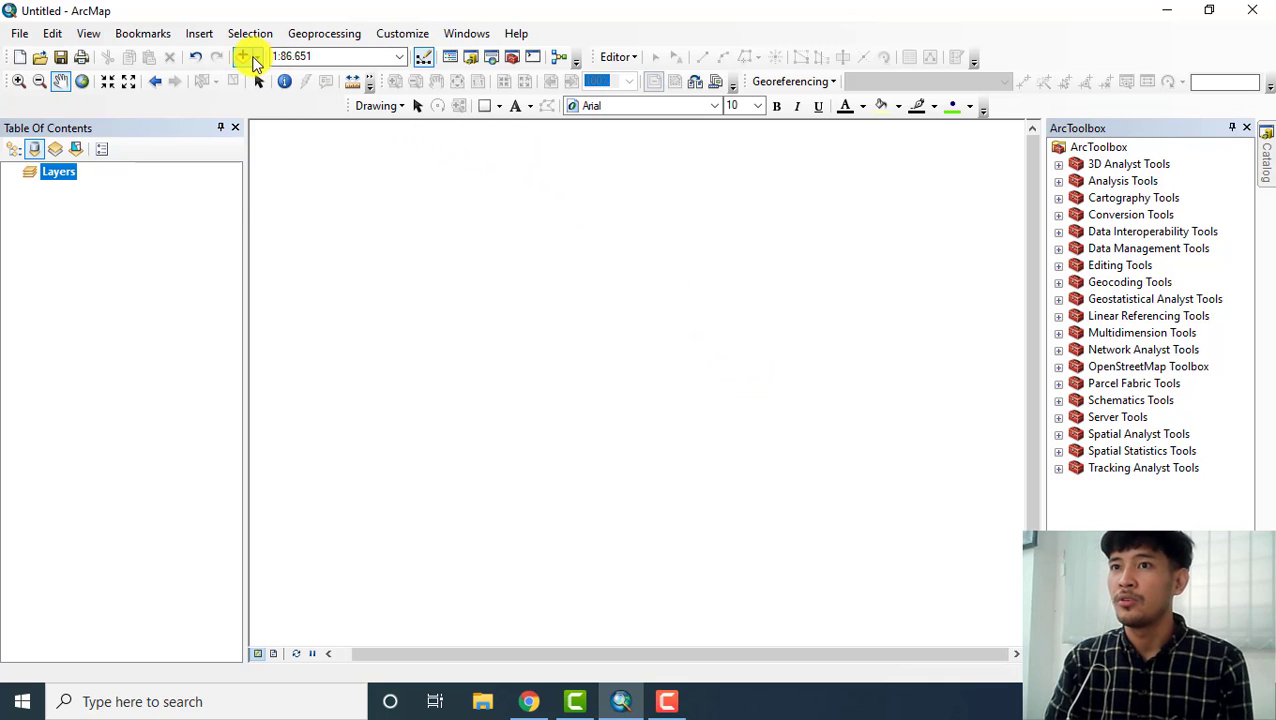
pyautogui.click(243, 58)
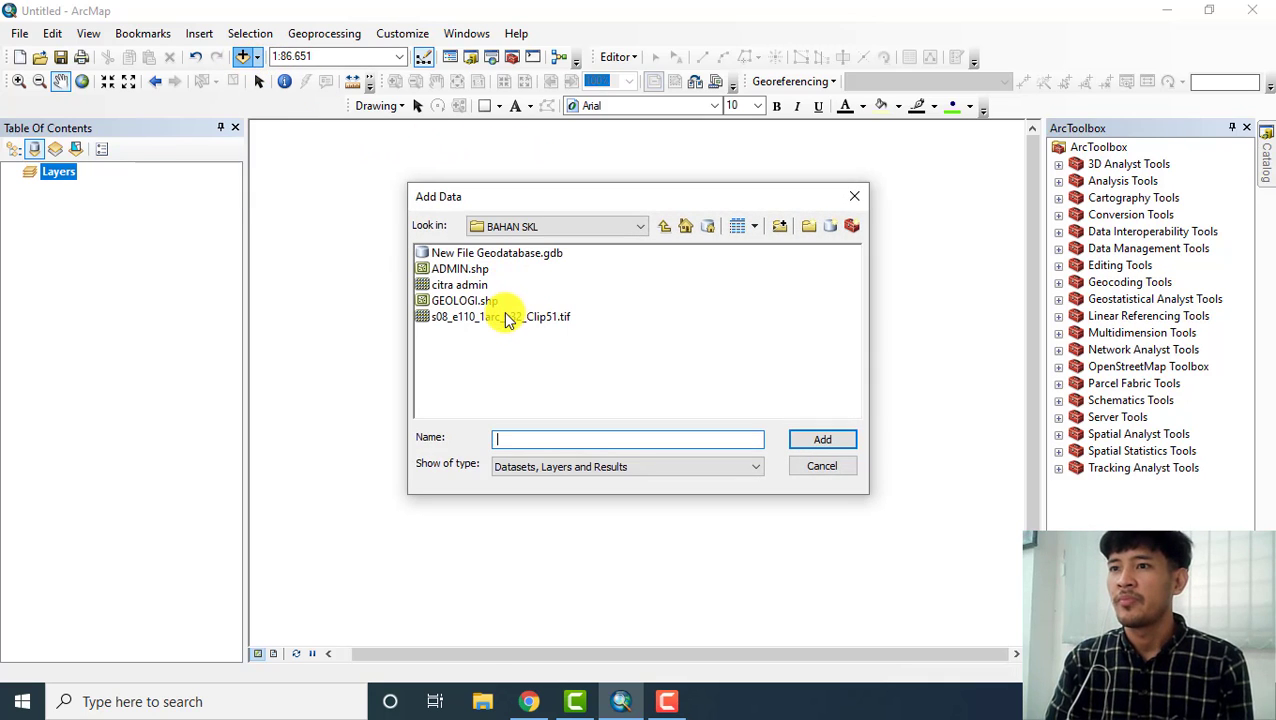
pyautogui.click(508, 317)
pyautogui.click(843, 441)
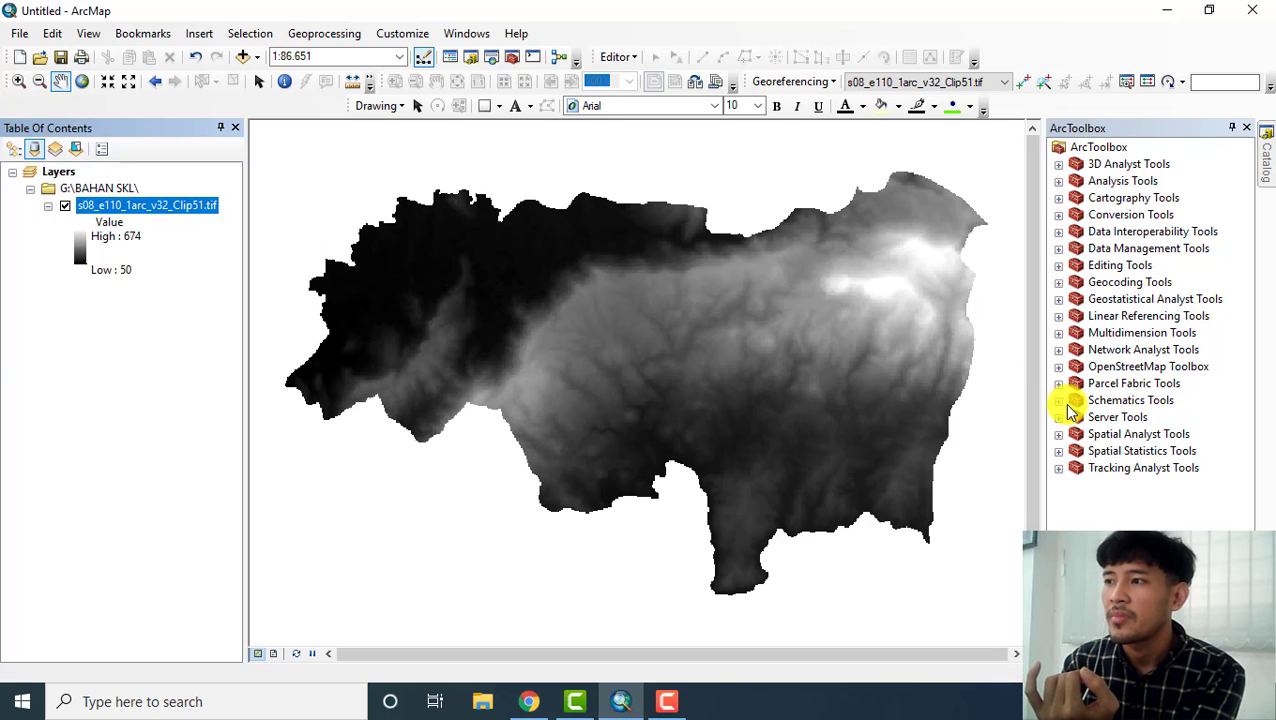
pyautogui.click(1060, 435)
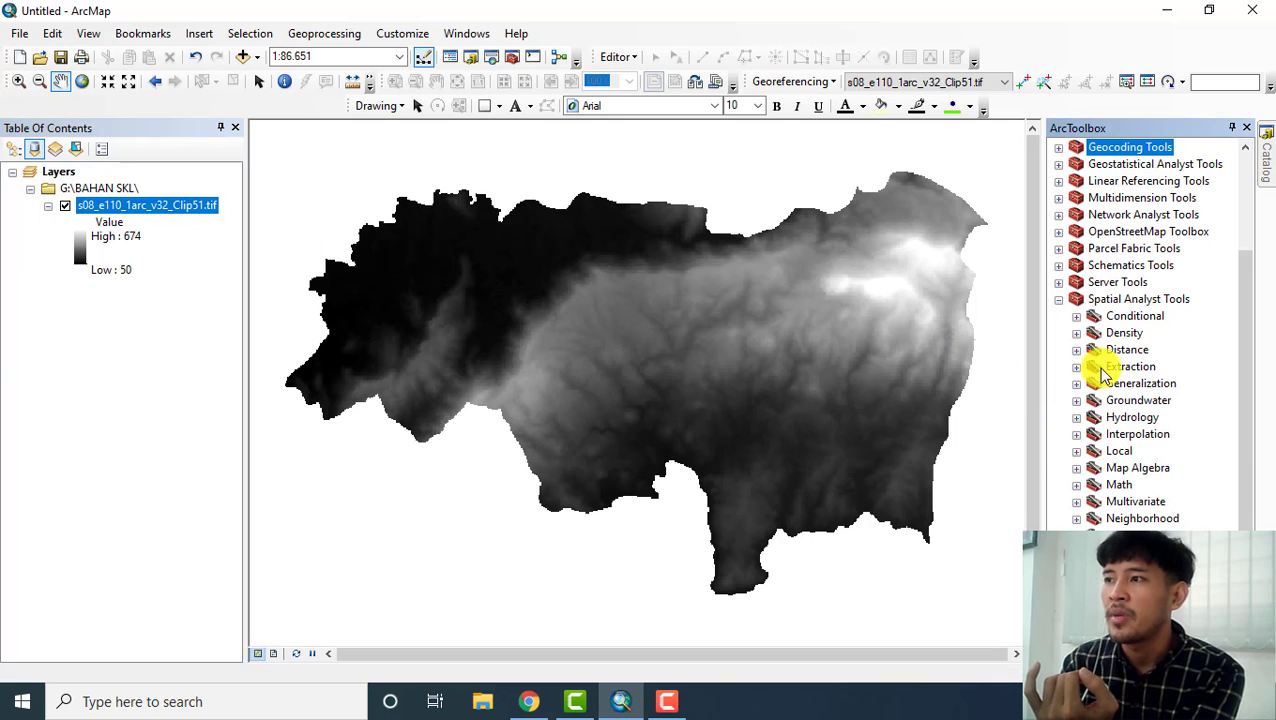
pyautogui.click(1120, 299)
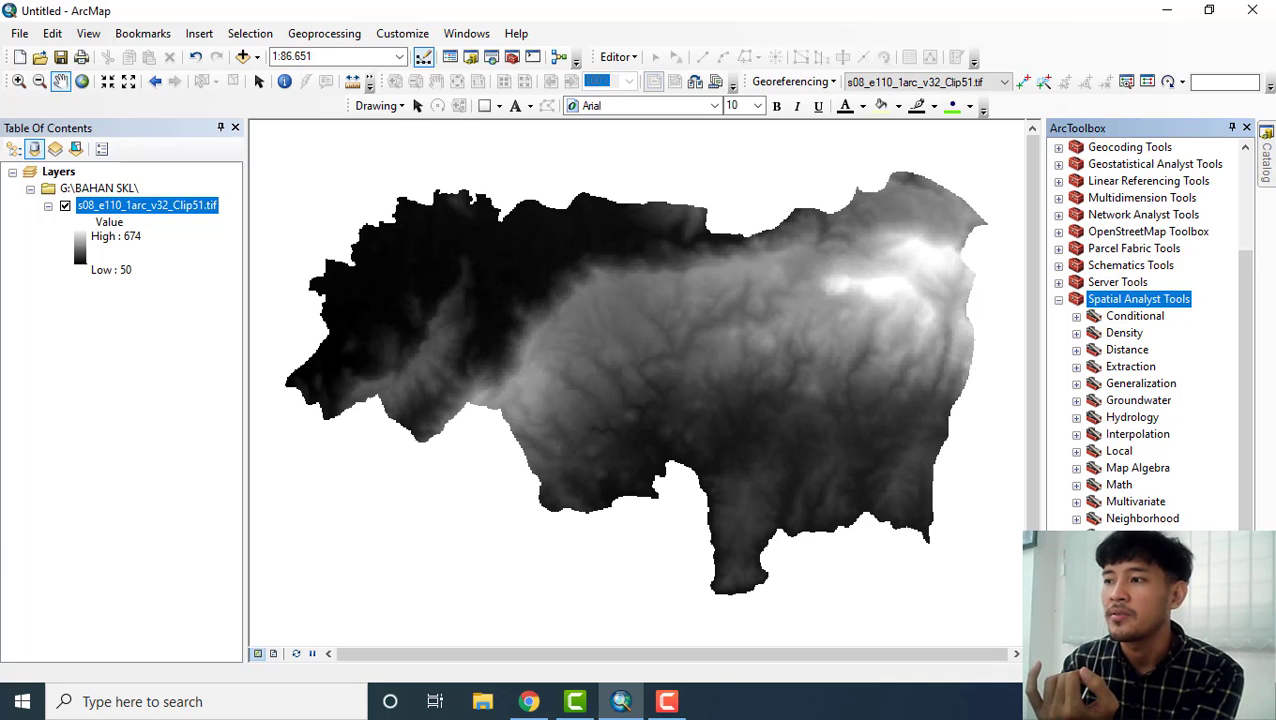
pyautogui.doubleClick(1124, 569)
pyautogui.doubleClick(1148, 603)
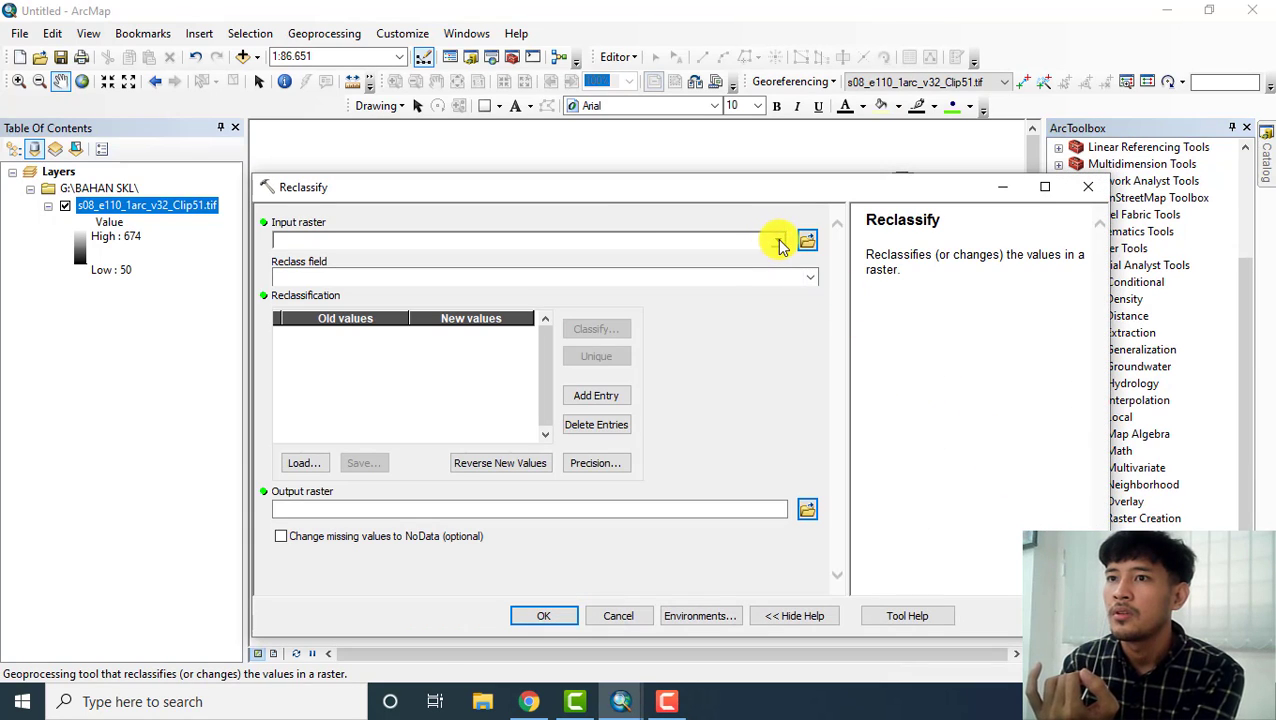
pyautogui.click(777, 240)
pyautogui.click(397, 262)
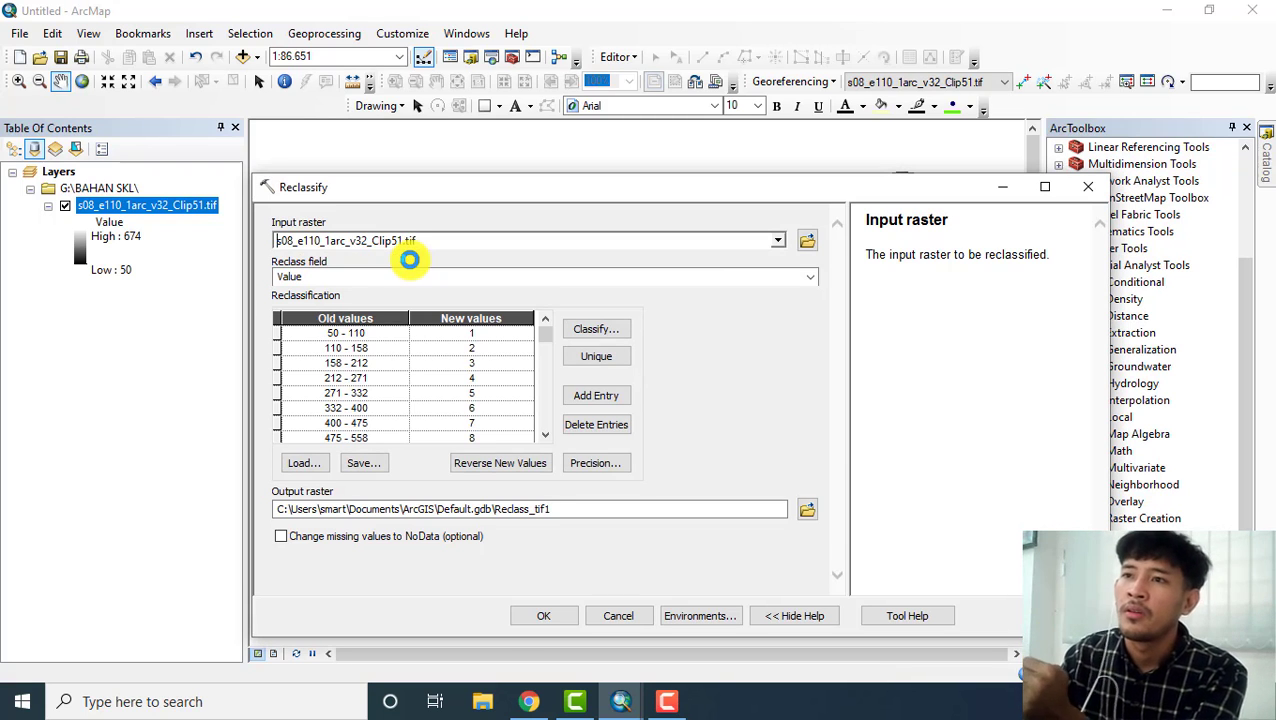
pyautogui.click(624, 331)
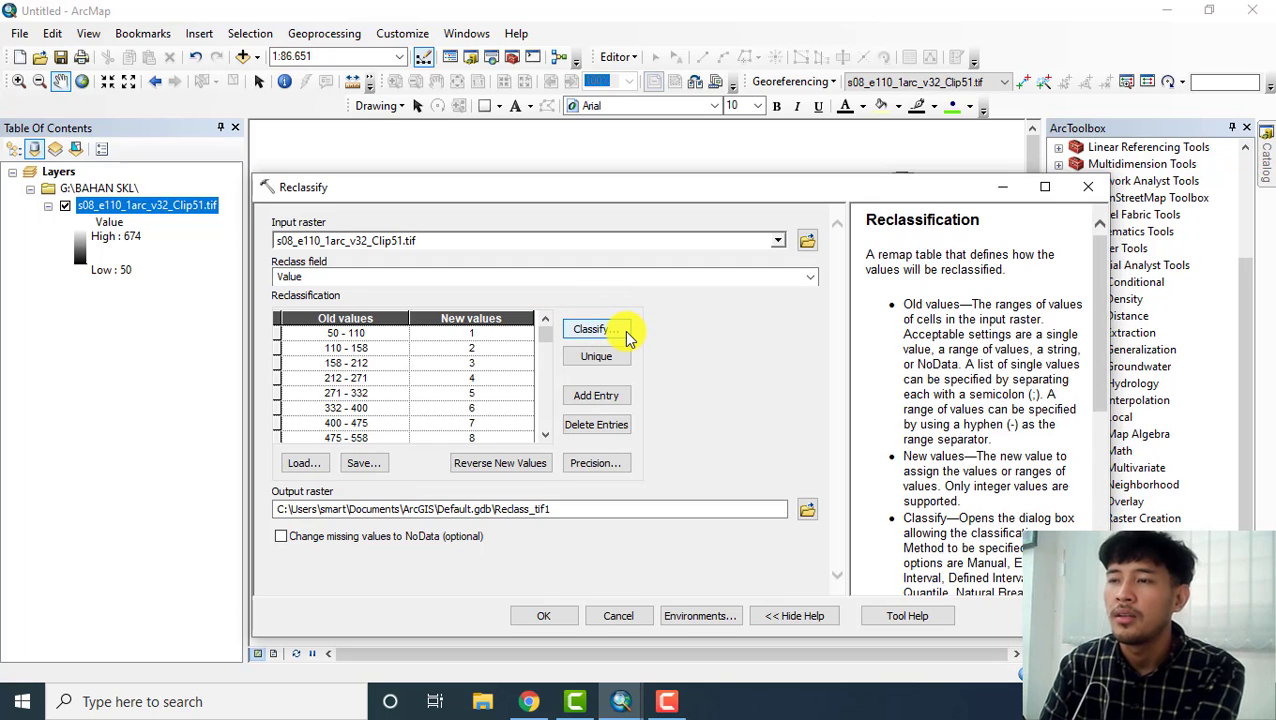
pyautogui.click(596, 332)
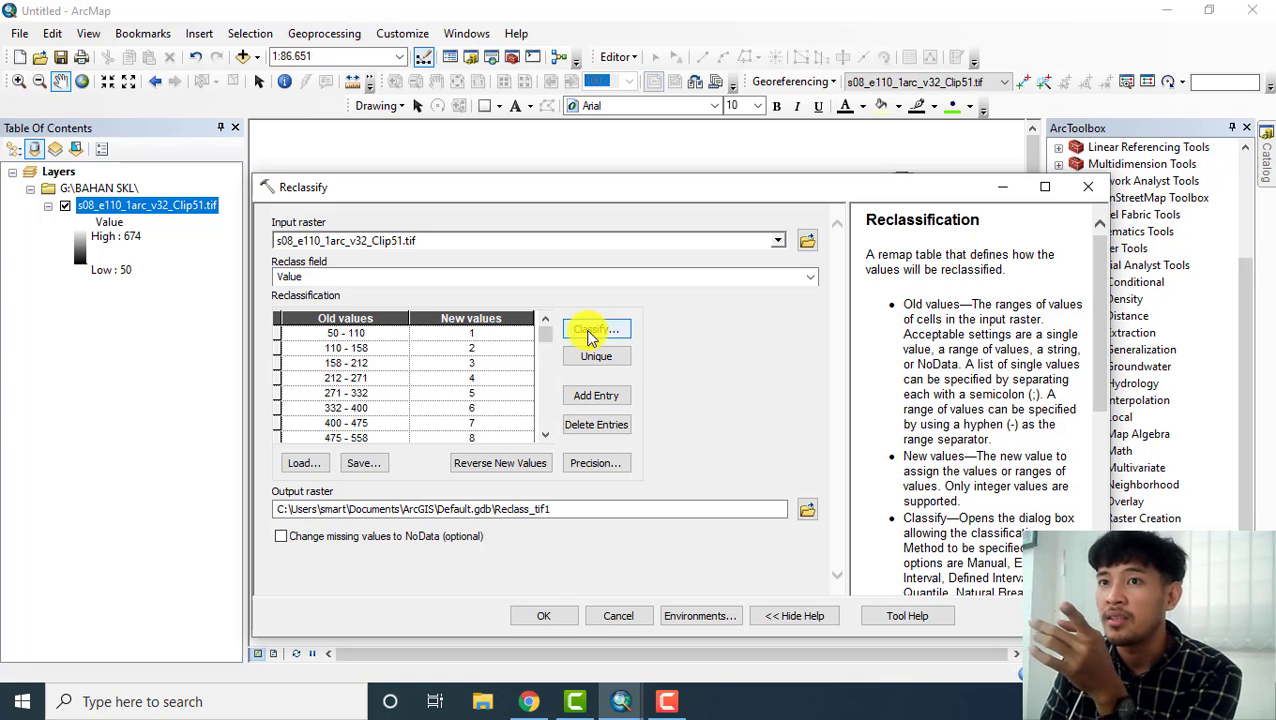
pyautogui.click(1088, 187)
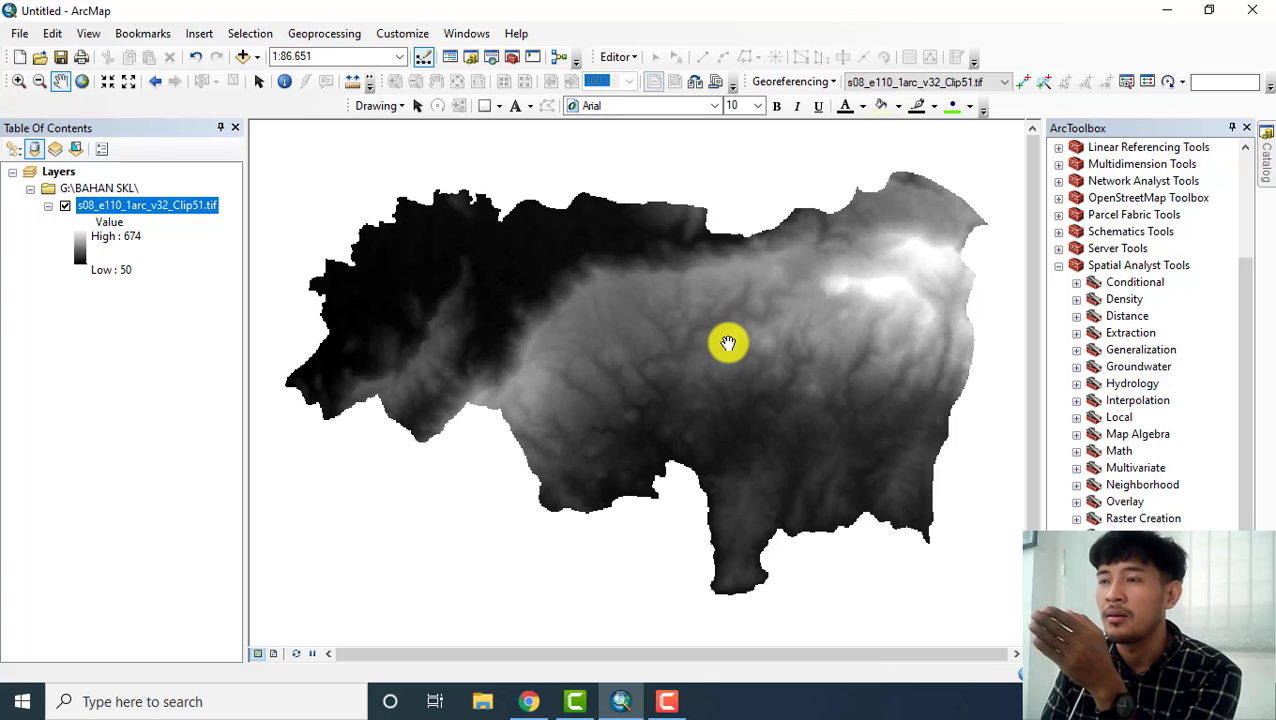
# - Add the ADMIN.shp shapefile from the BAHAN SKL folder to the map
pyautogui.click(242, 57)
pyautogui.click(462, 269)
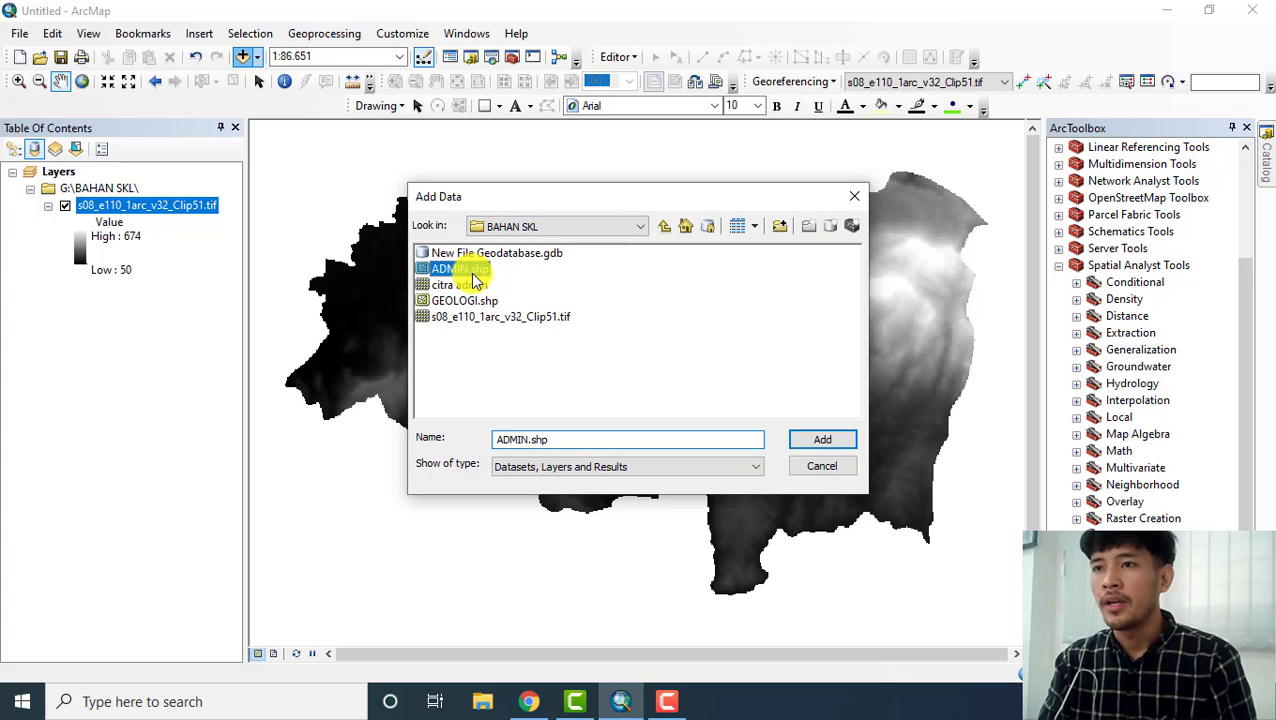
pyautogui.click(848, 440)
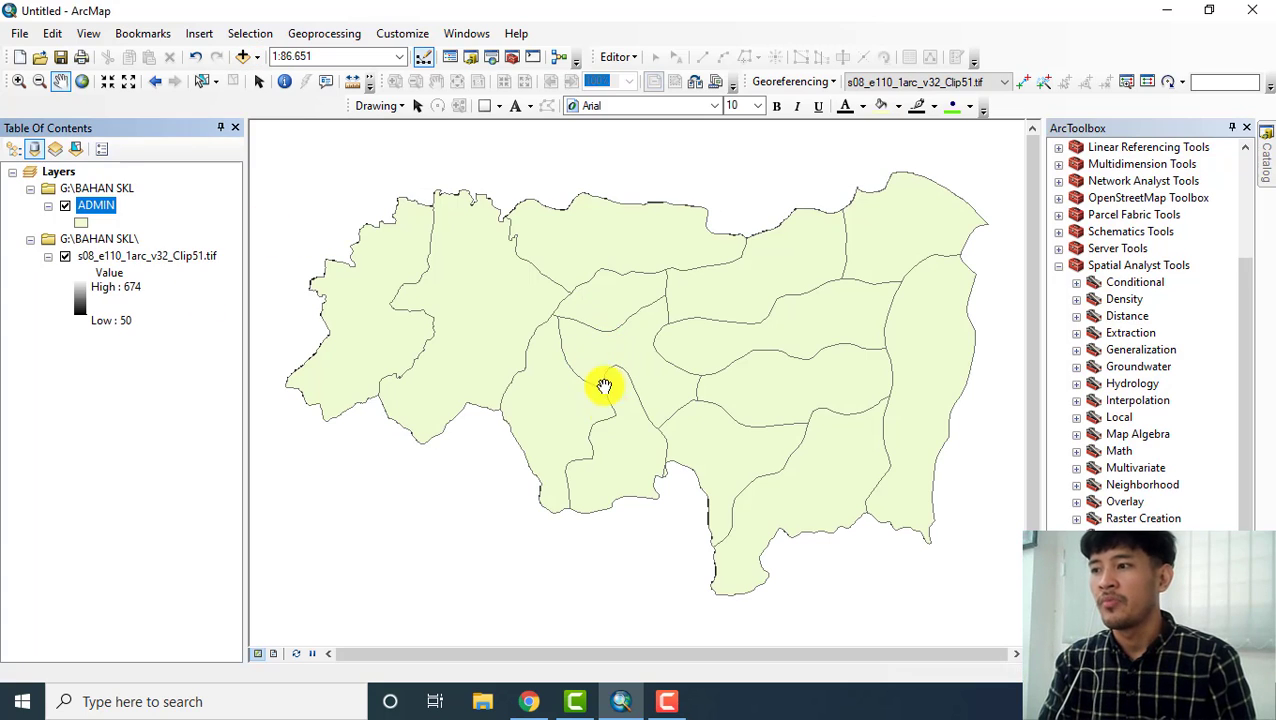
# - Extract the s08_e110_1arc_v32_Clip51.tif raster by mask with ADMIN as the mask data, and hide both source layers
pyautogui.scroll(-2, 1255, 370)
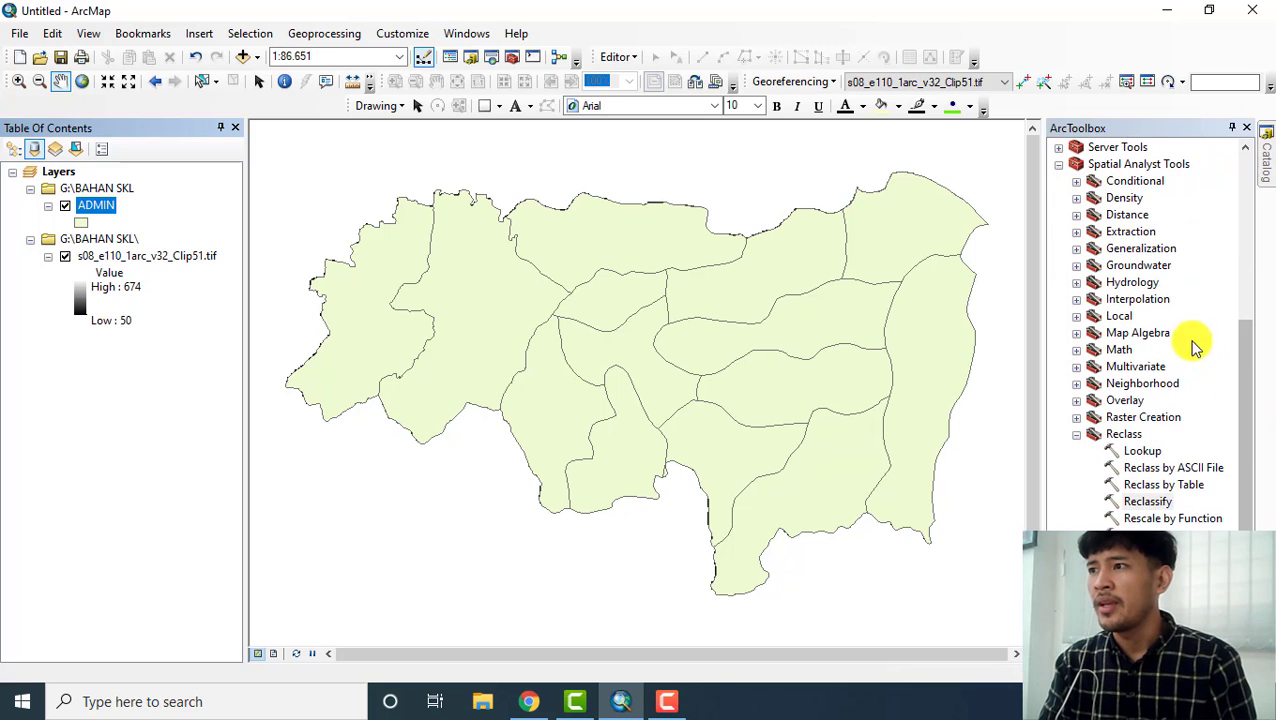
pyautogui.click(1077, 232)
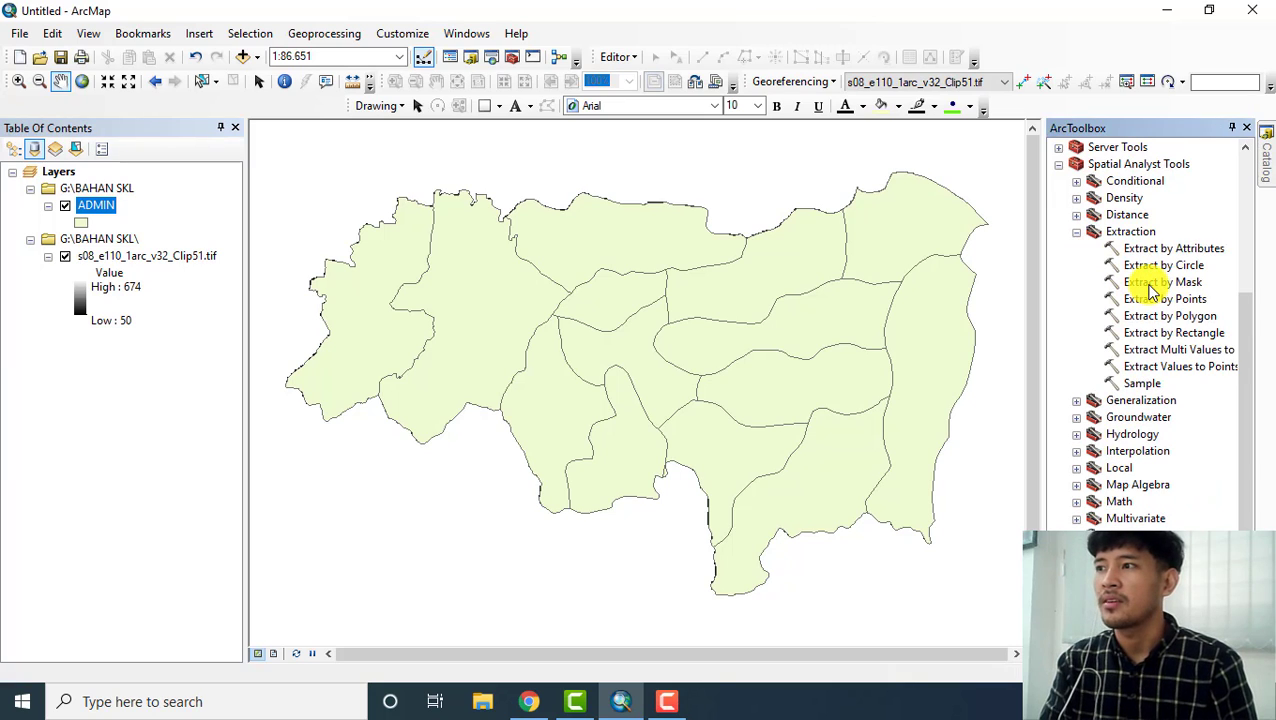
pyautogui.doubleClick(1145, 284)
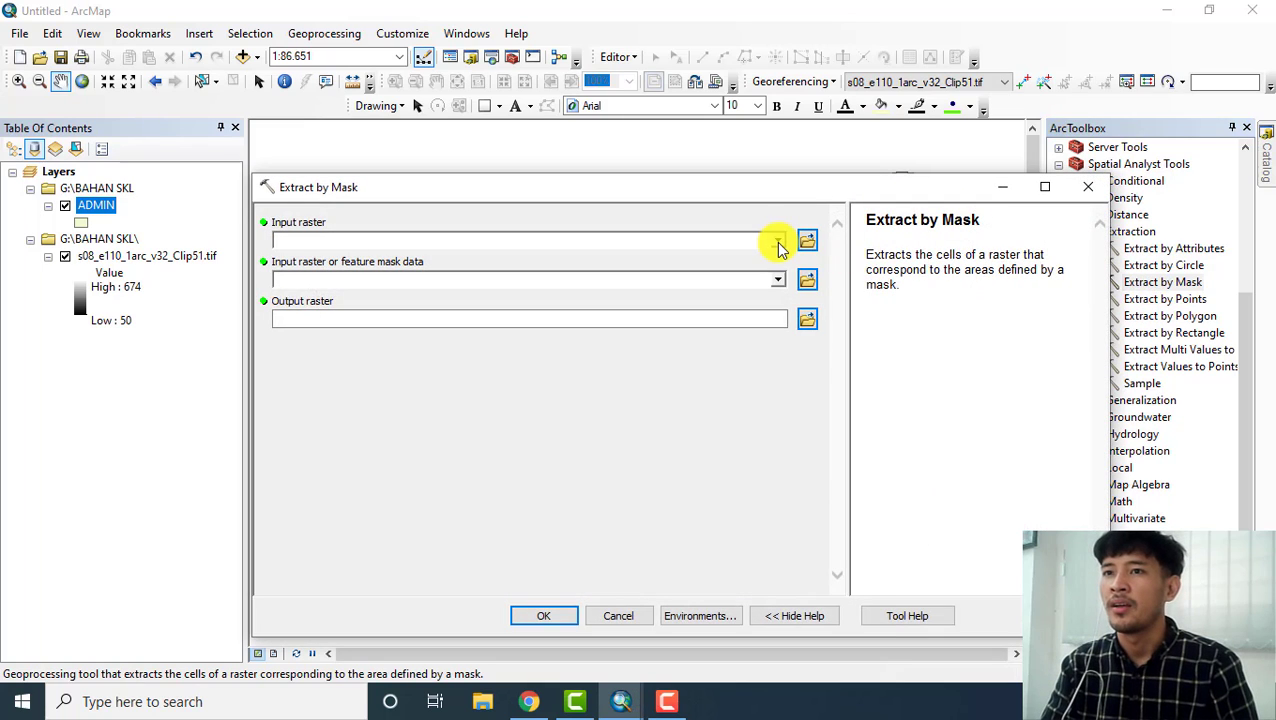
pyautogui.click(779, 241)
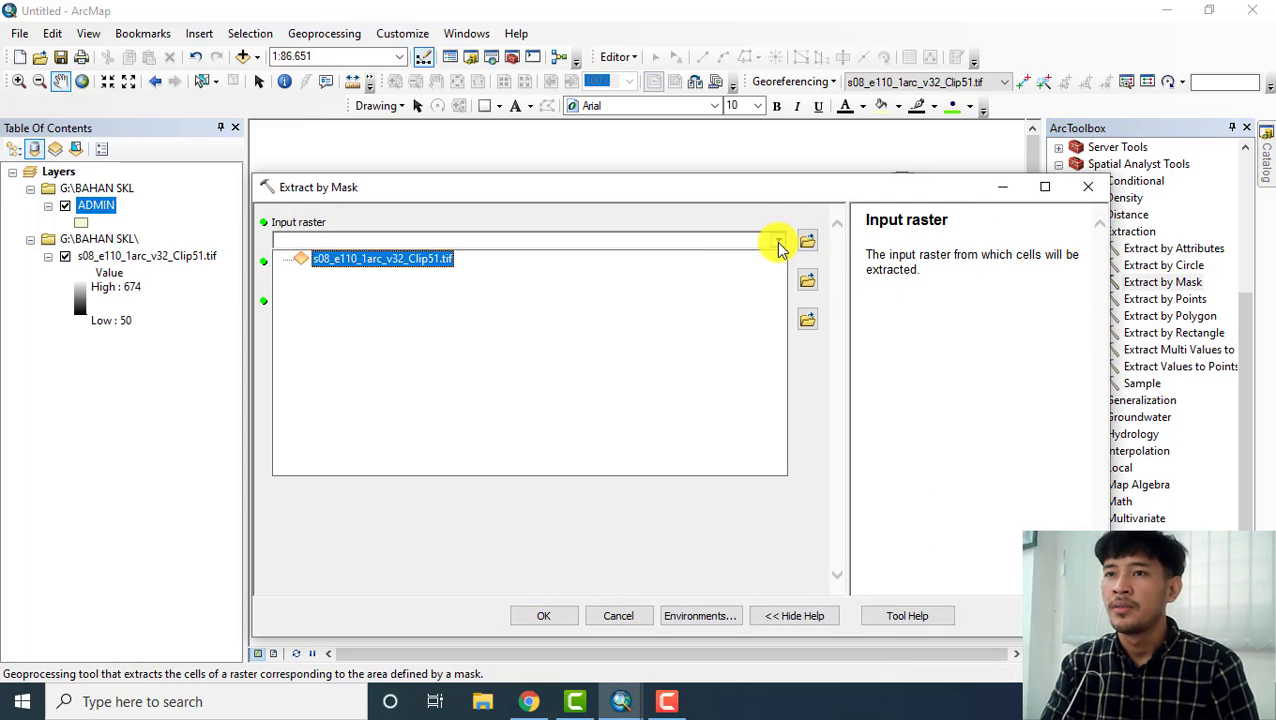
pyautogui.click(412, 258)
pyautogui.click(778, 280)
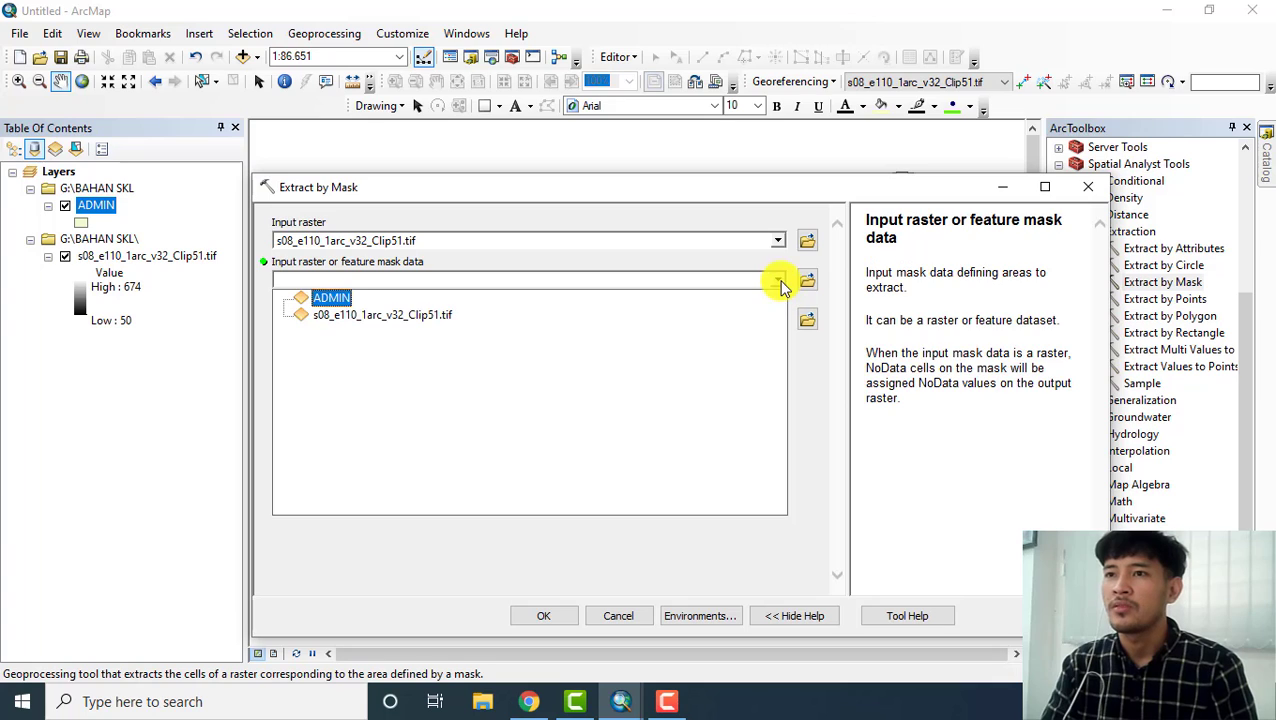
pyautogui.click(336, 302)
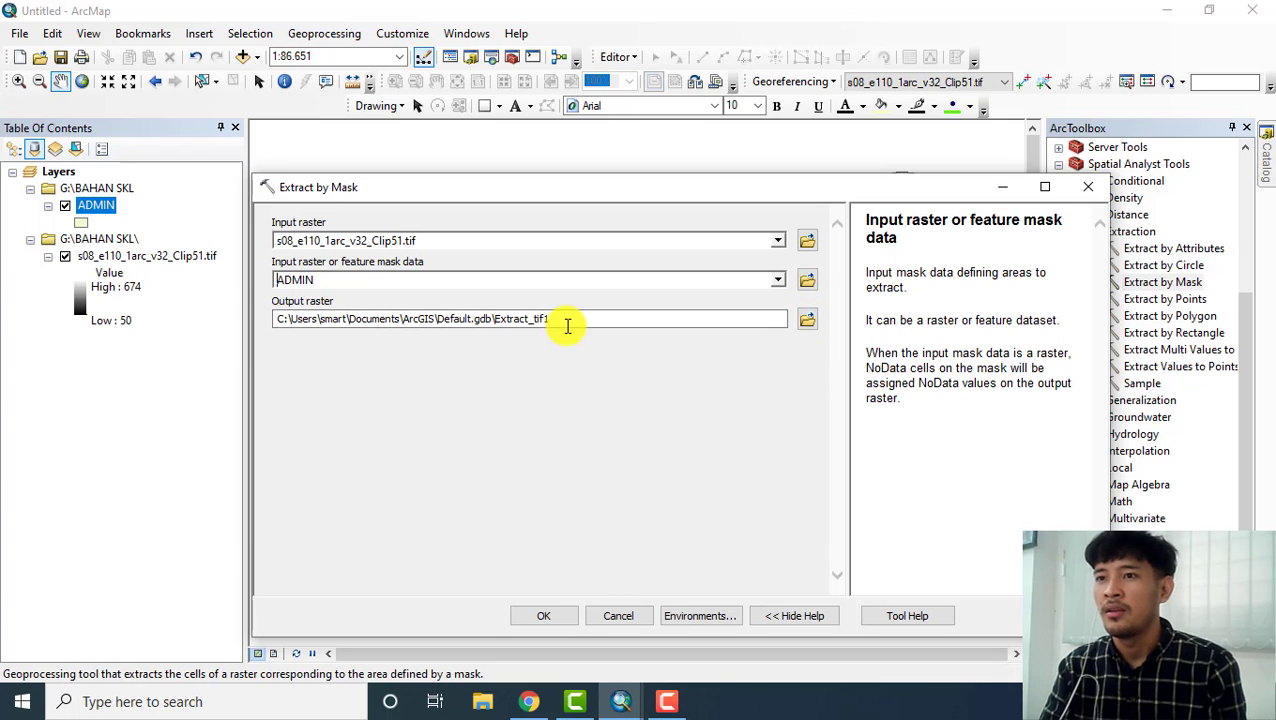
pyautogui.click(528, 614)
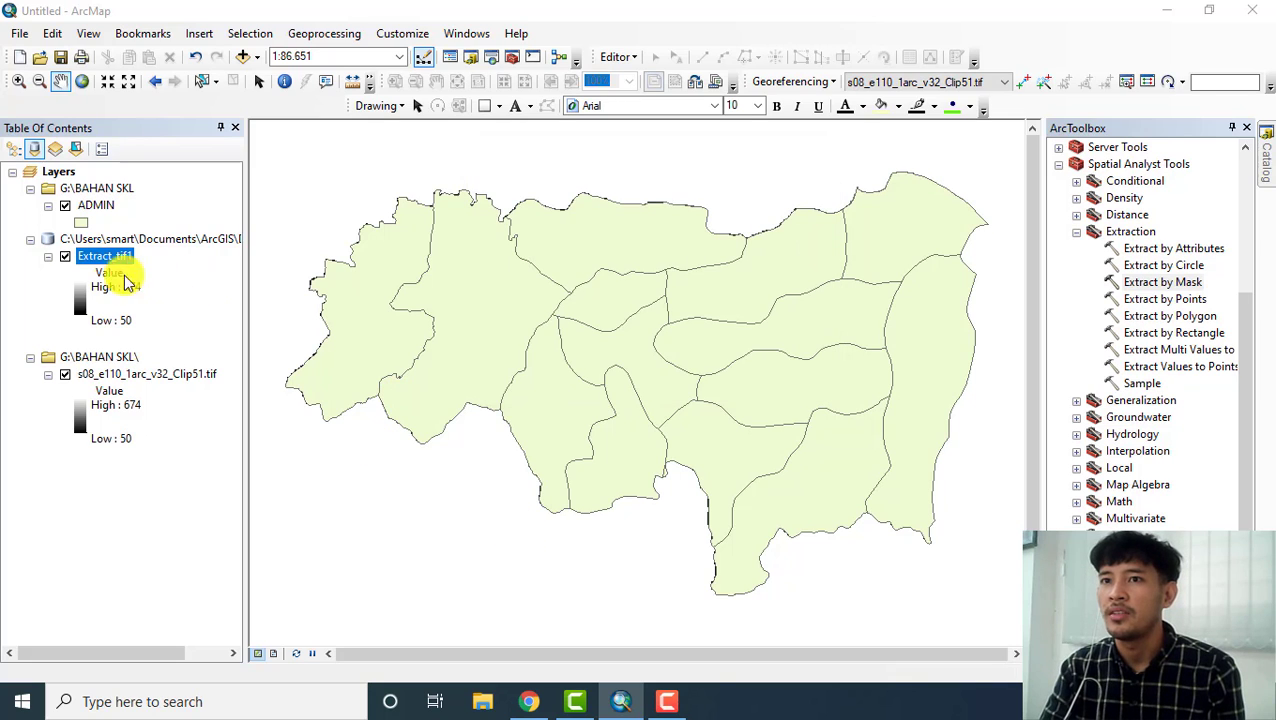
pyautogui.click(66, 206)
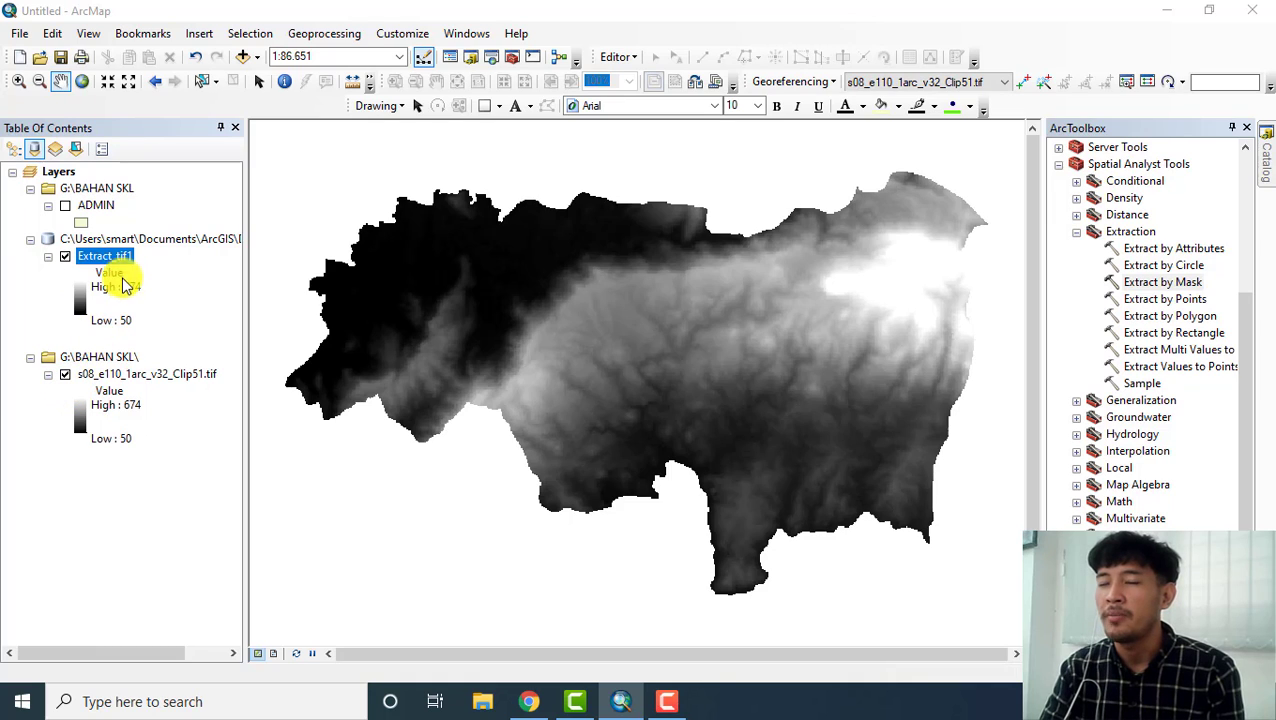
pyautogui.click(65, 375)
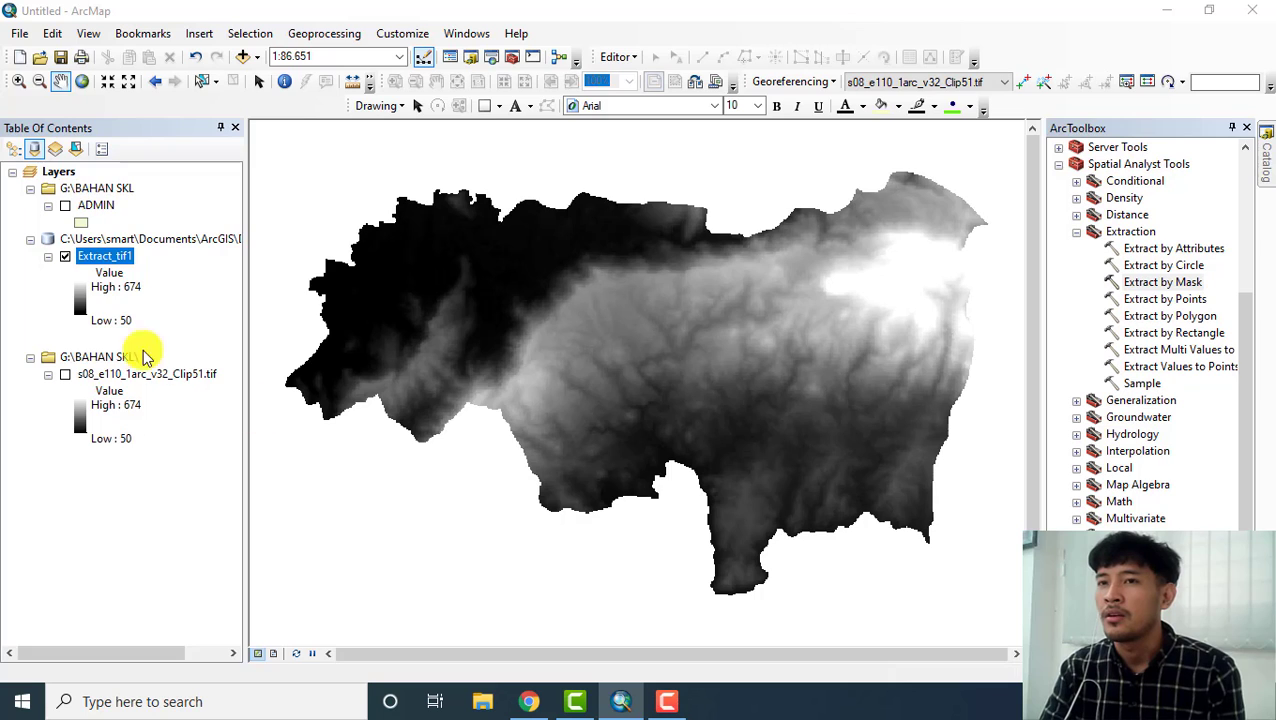
# - Reclassify the Extract_tif1 raster on its Value field into 5 Natural Breaks (Jenks) classes with new values 1 to 5
pyautogui.moveTo(1239, 419); pyautogui.dragTo(1265, 500)
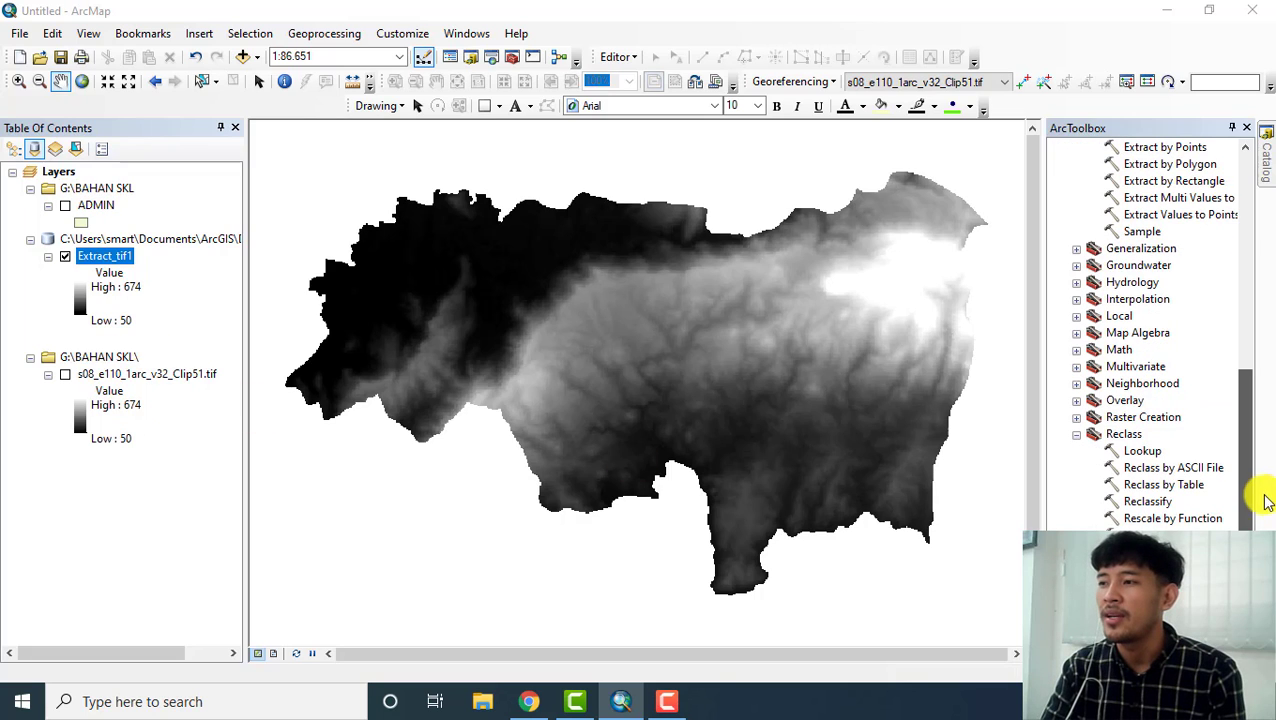
pyautogui.doubleClick(1147, 501)
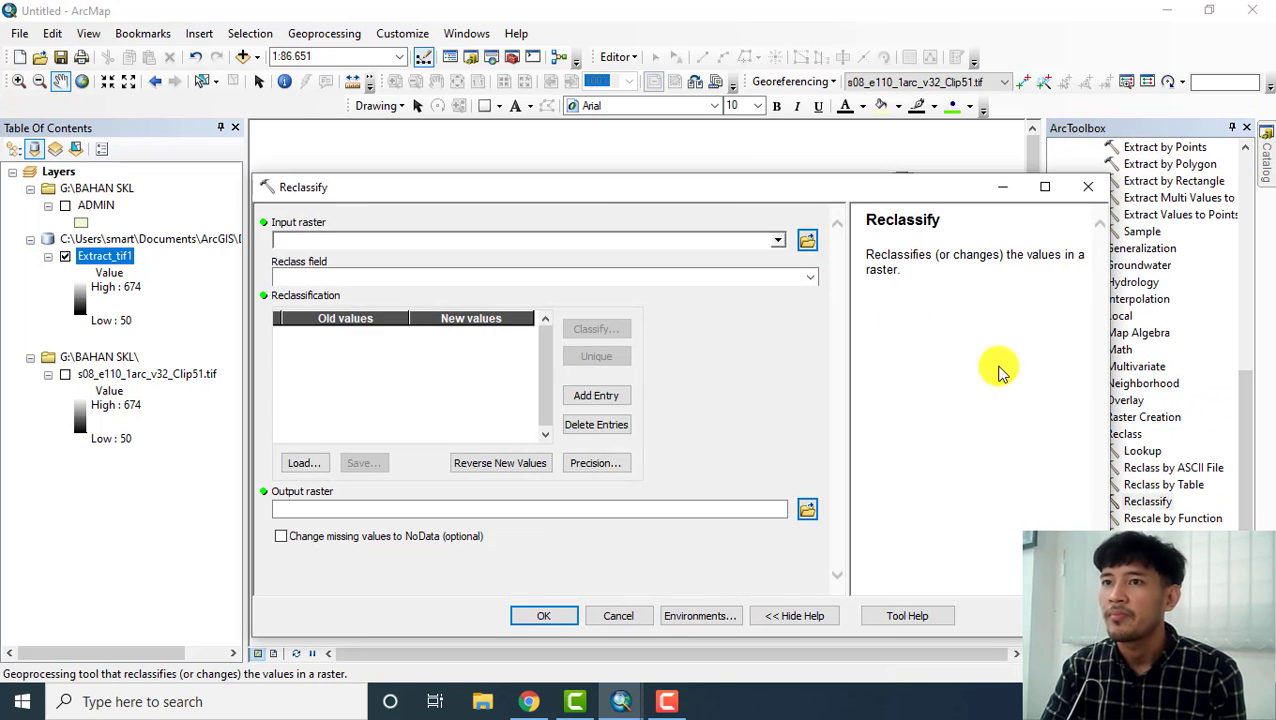
pyautogui.click(779, 240)
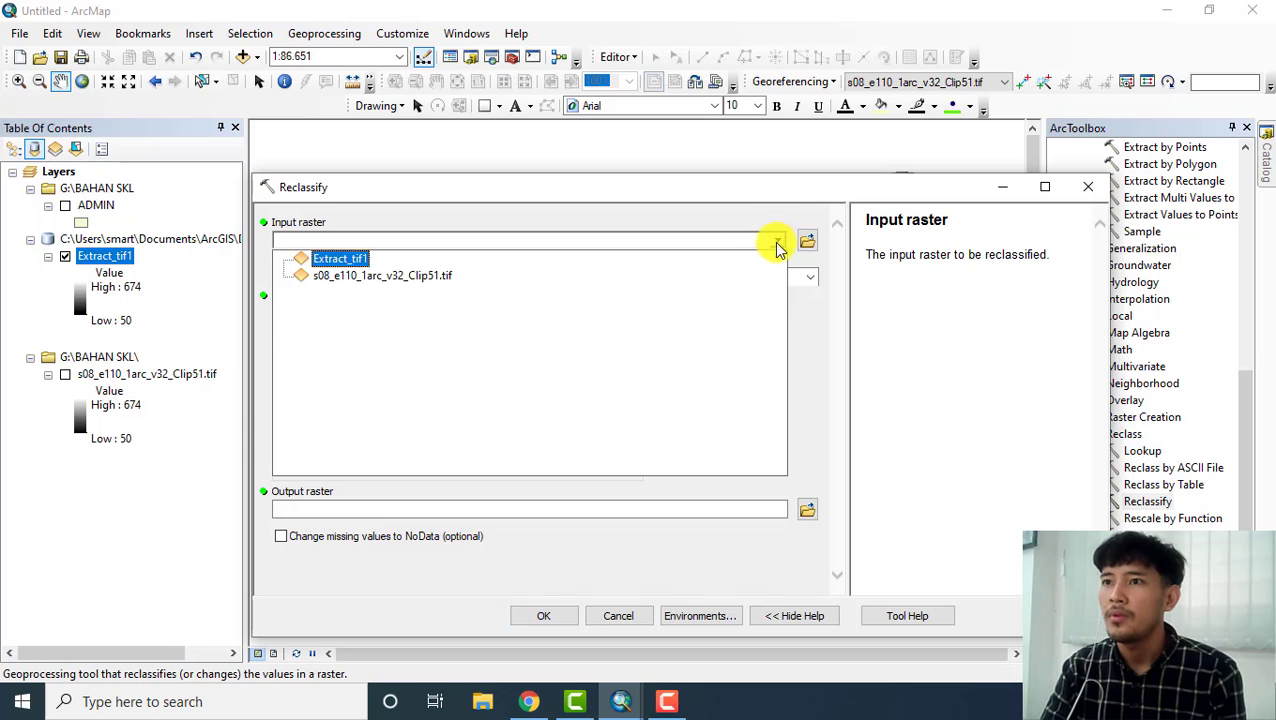
pyautogui.click(360, 262)
pyautogui.click(590, 330)
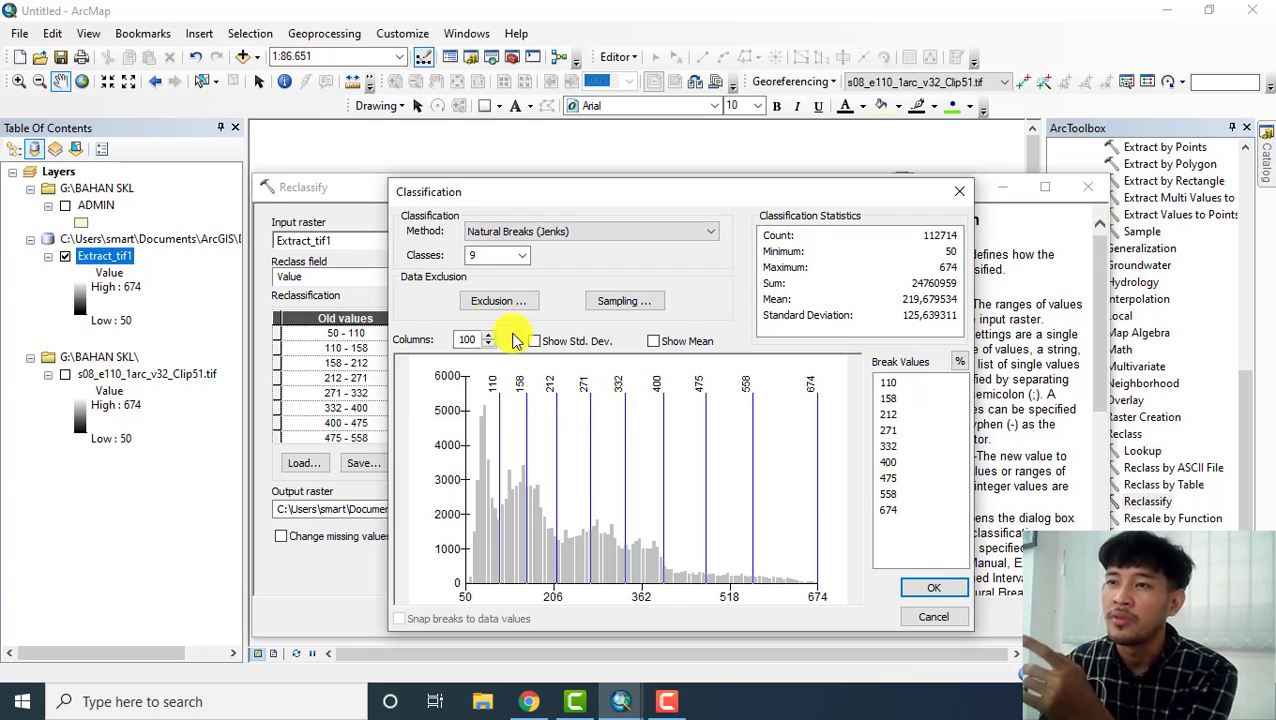
pyautogui.click(524, 257)
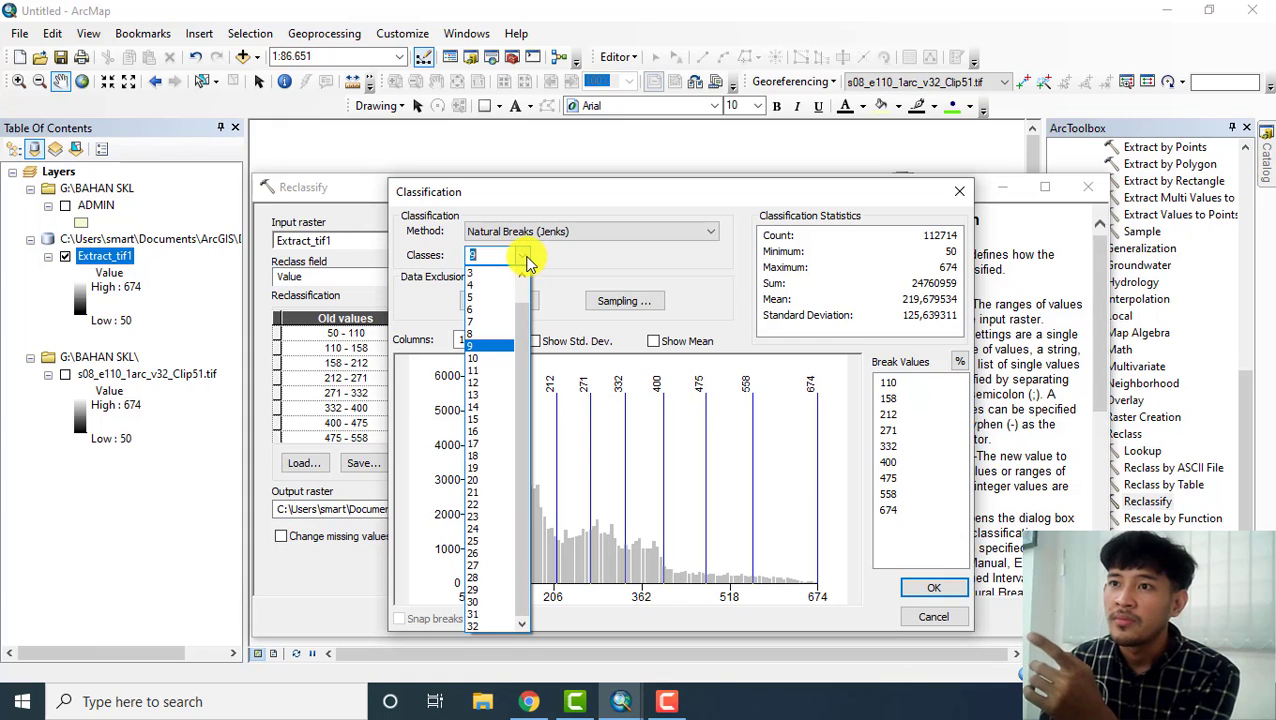
pyautogui.click(492, 299)
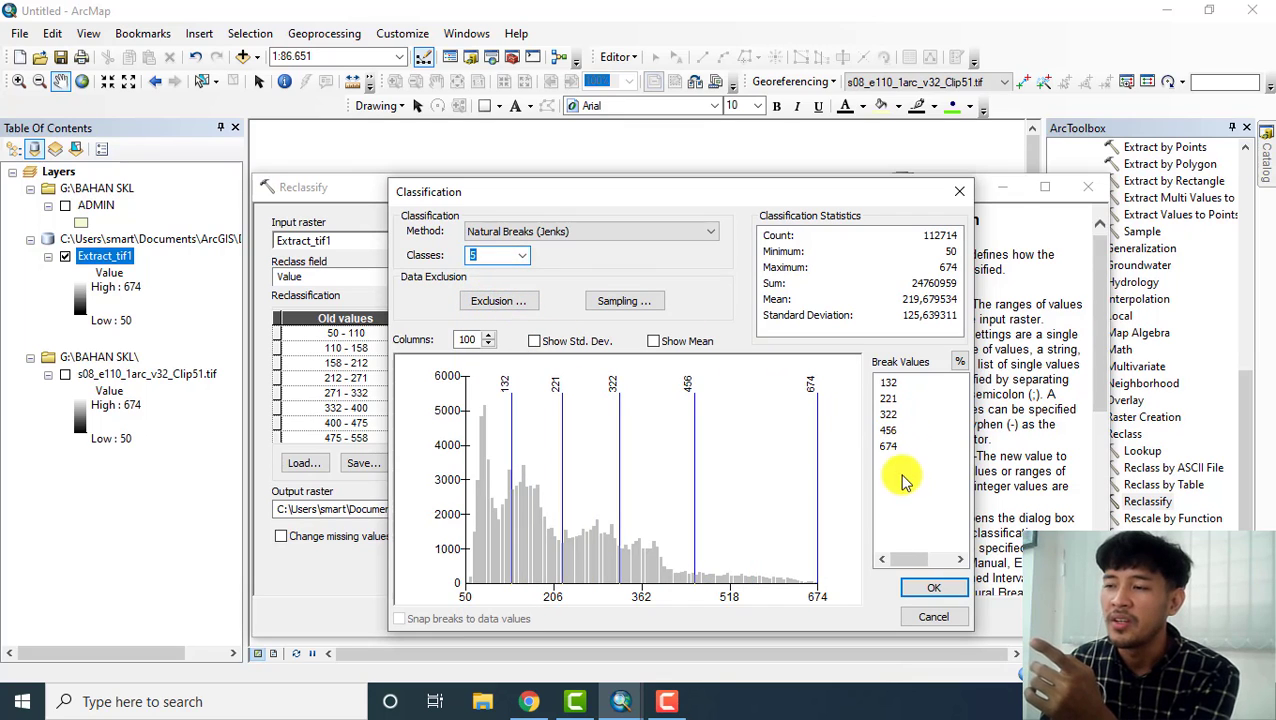
pyautogui.click(925, 592)
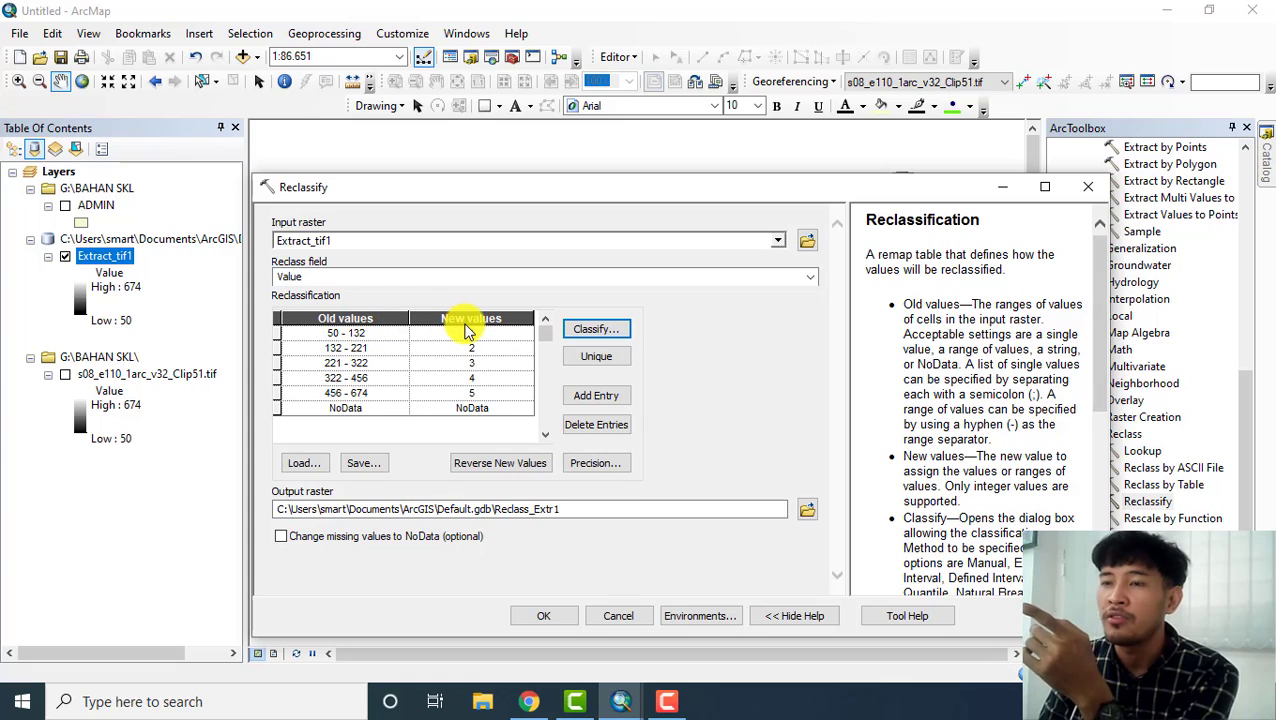
pyautogui.click(378, 338)
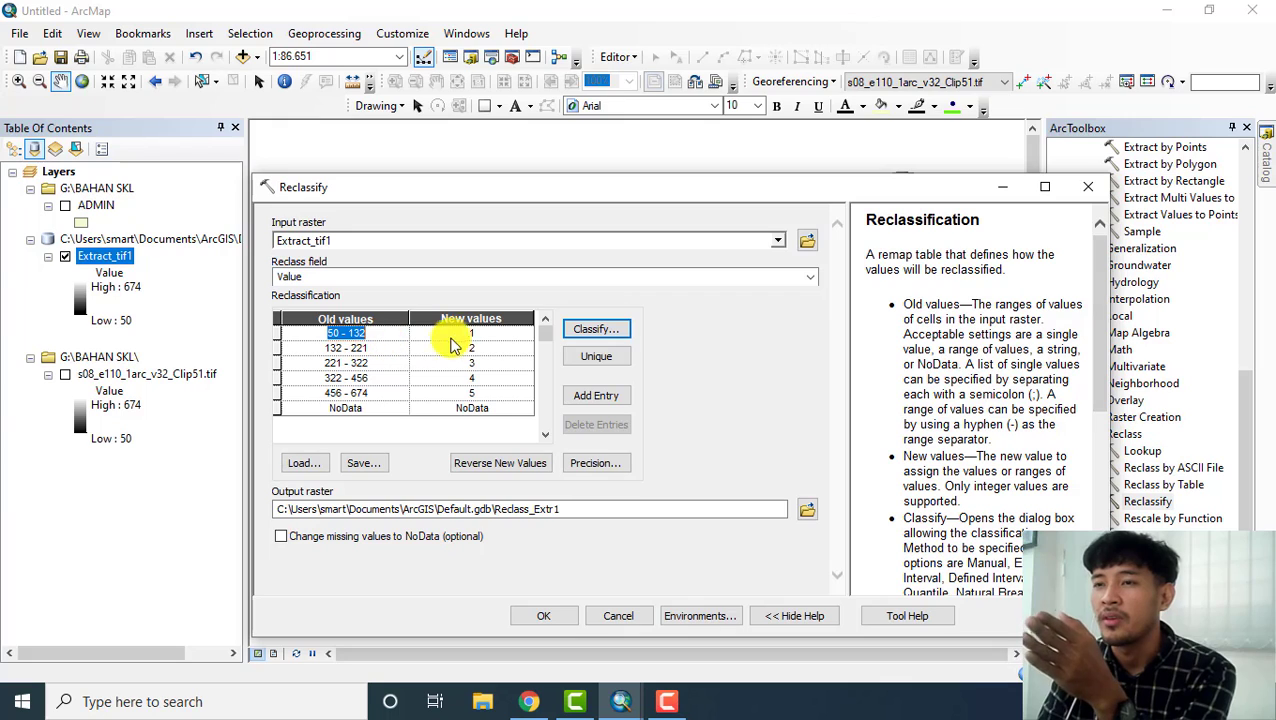
pyautogui.click(464, 340)
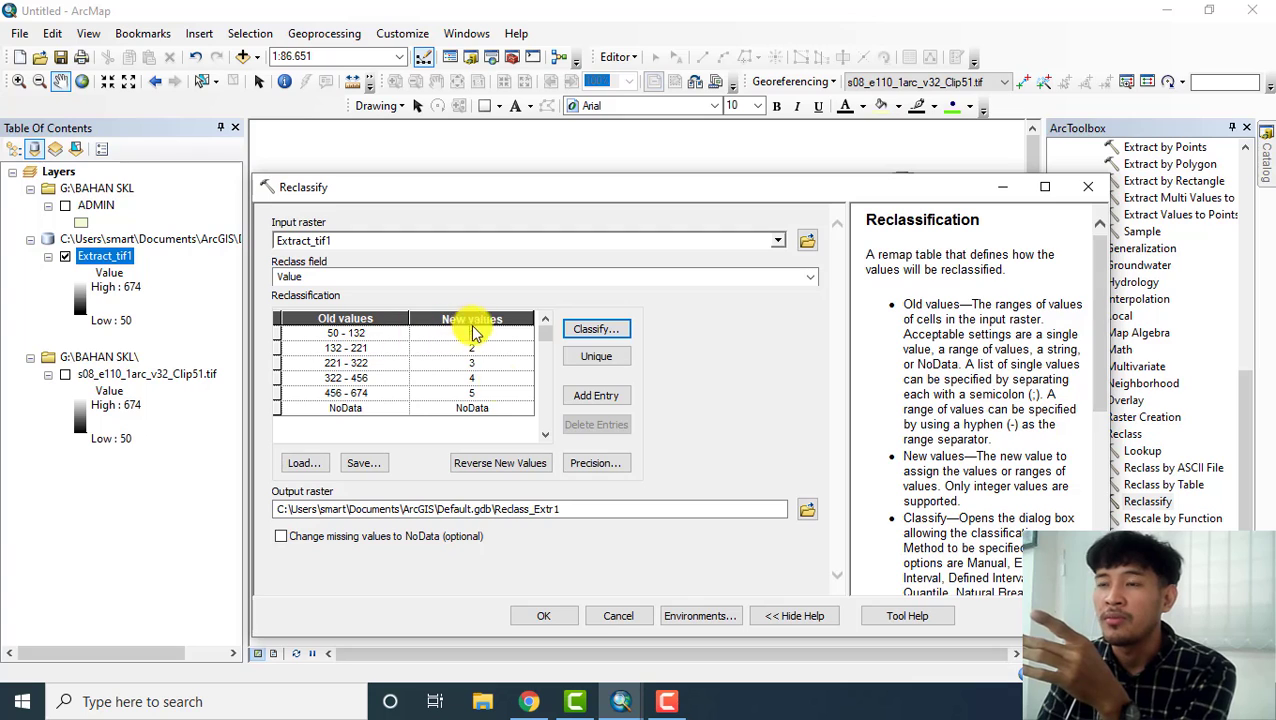
pyautogui.click(558, 617)
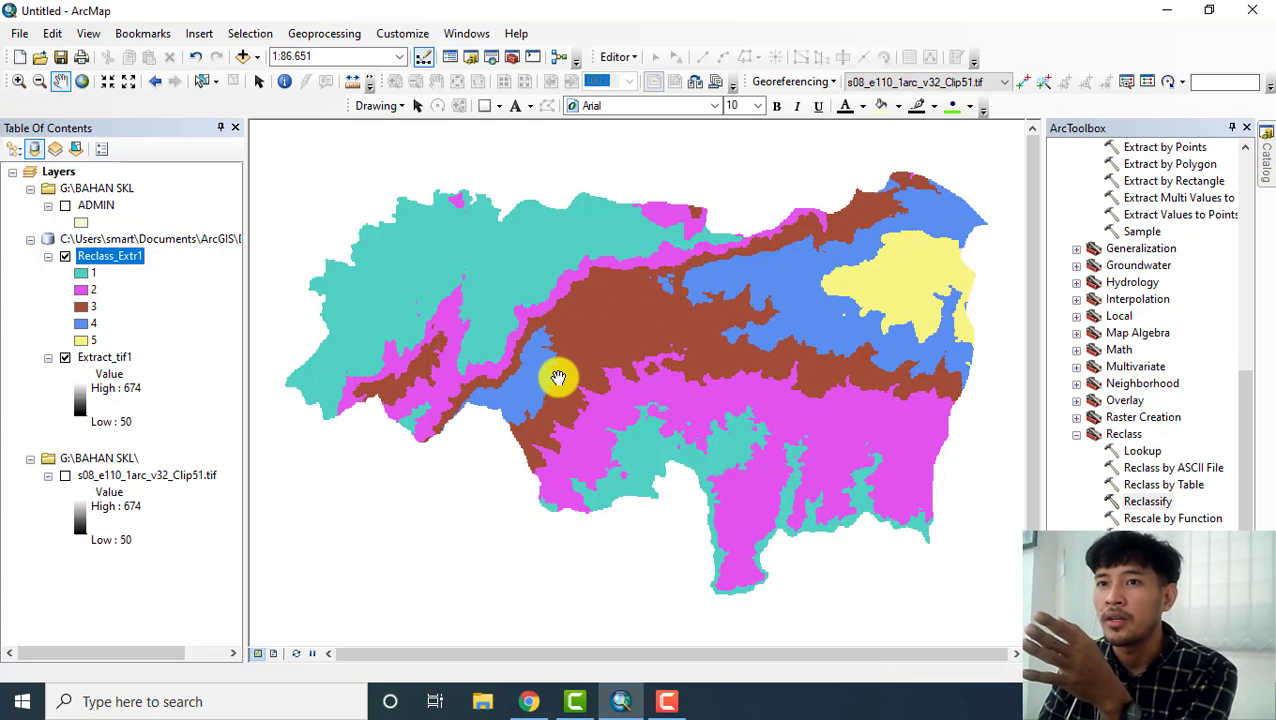
# - Symbolize the Reclass_Extr1 layer by unique values with the green-yellow-red color scheme
pyautogui.rightClick(125, 258)
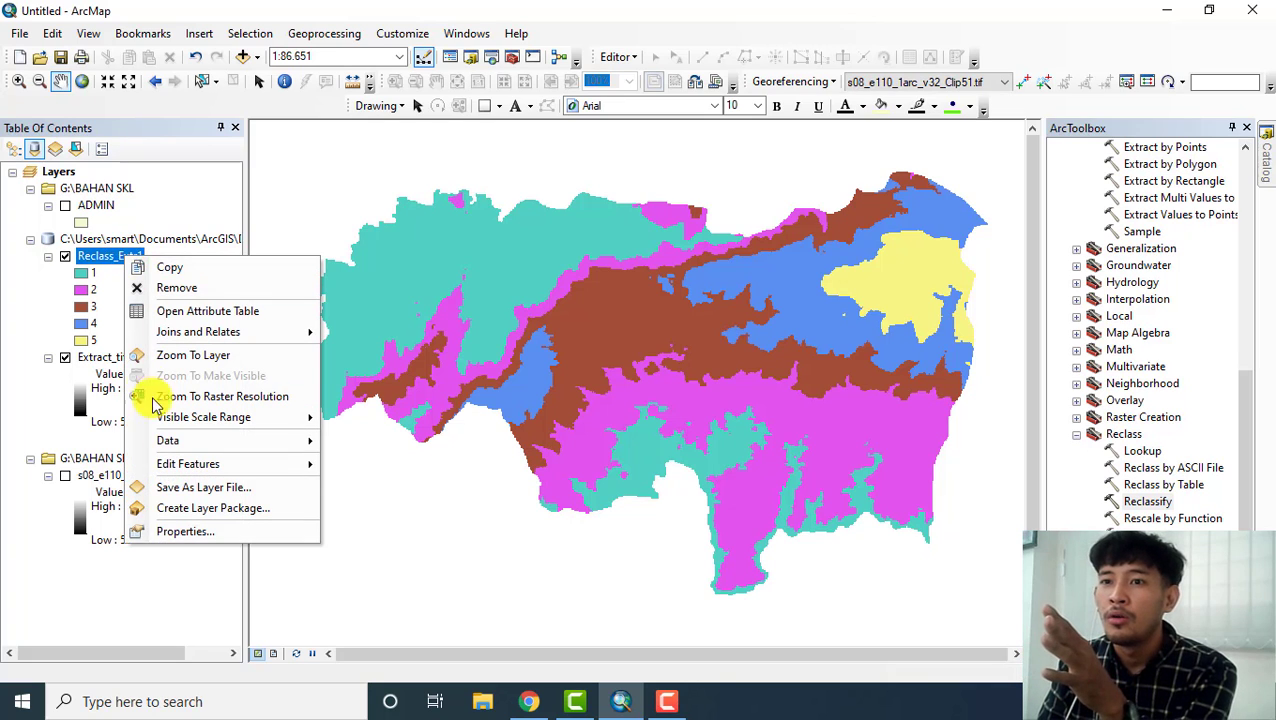
pyautogui.click(181, 531)
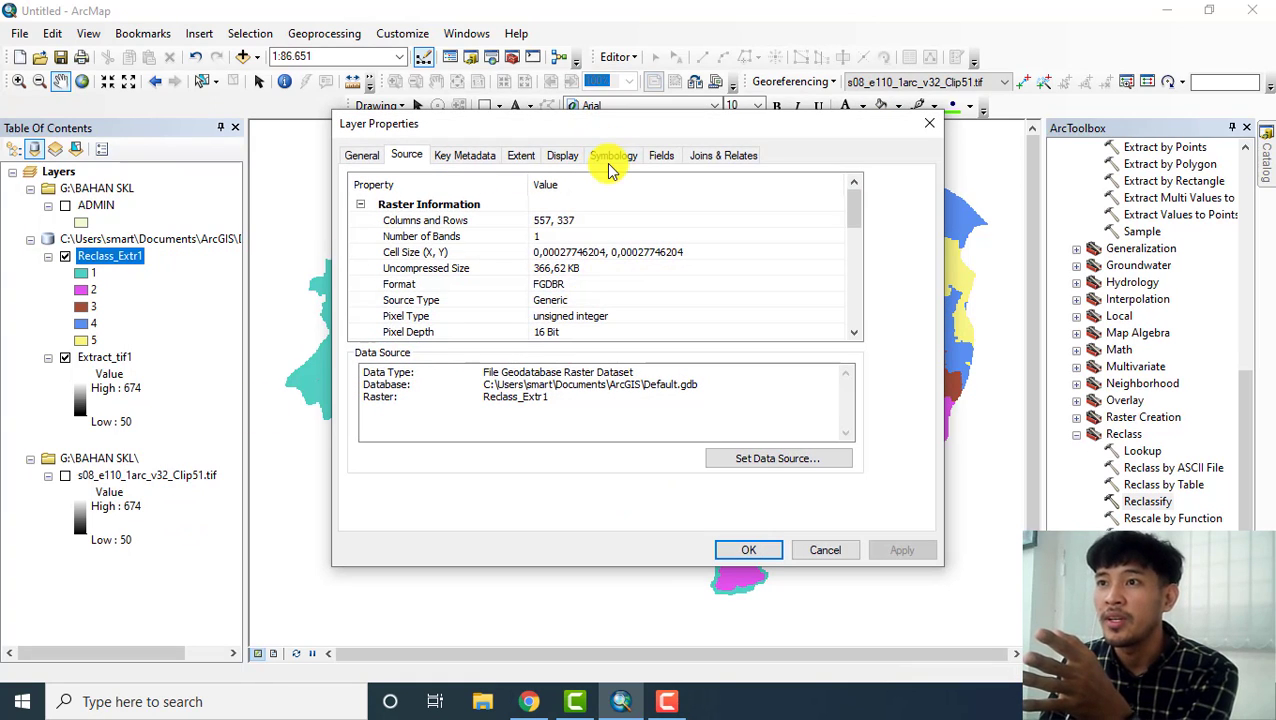
pyautogui.click(609, 164)
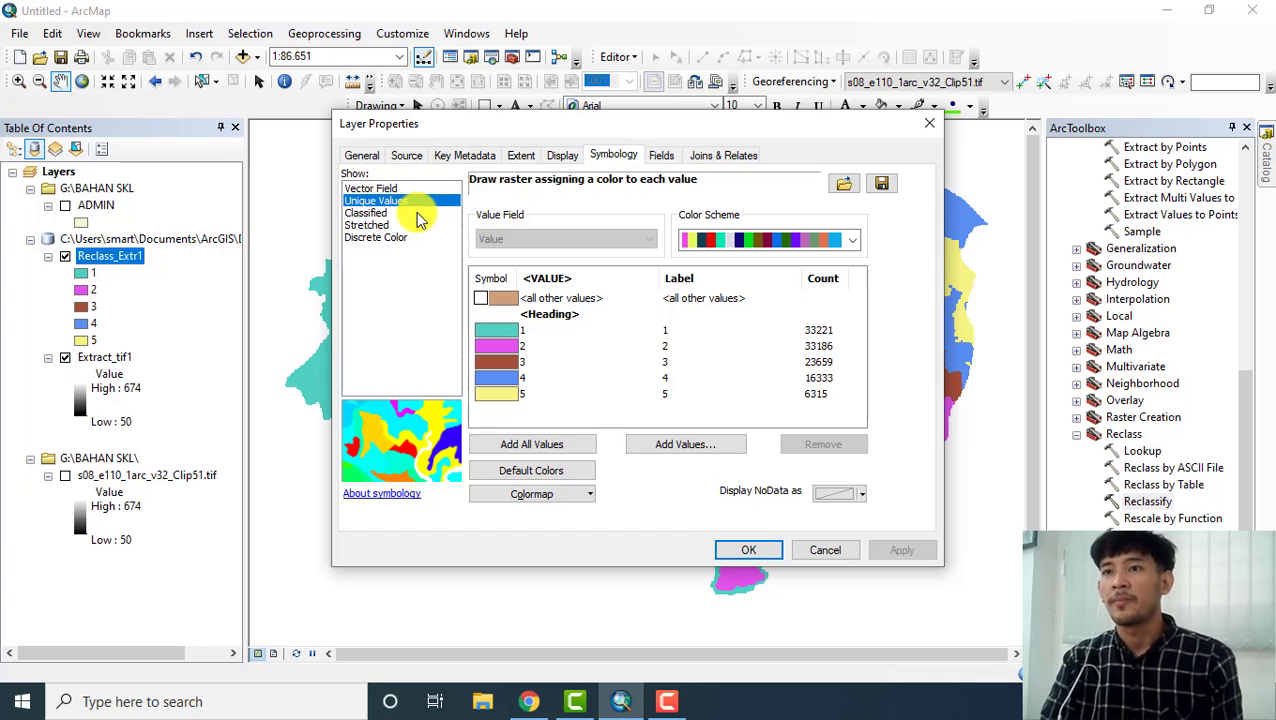
pyautogui.click(377, 214)
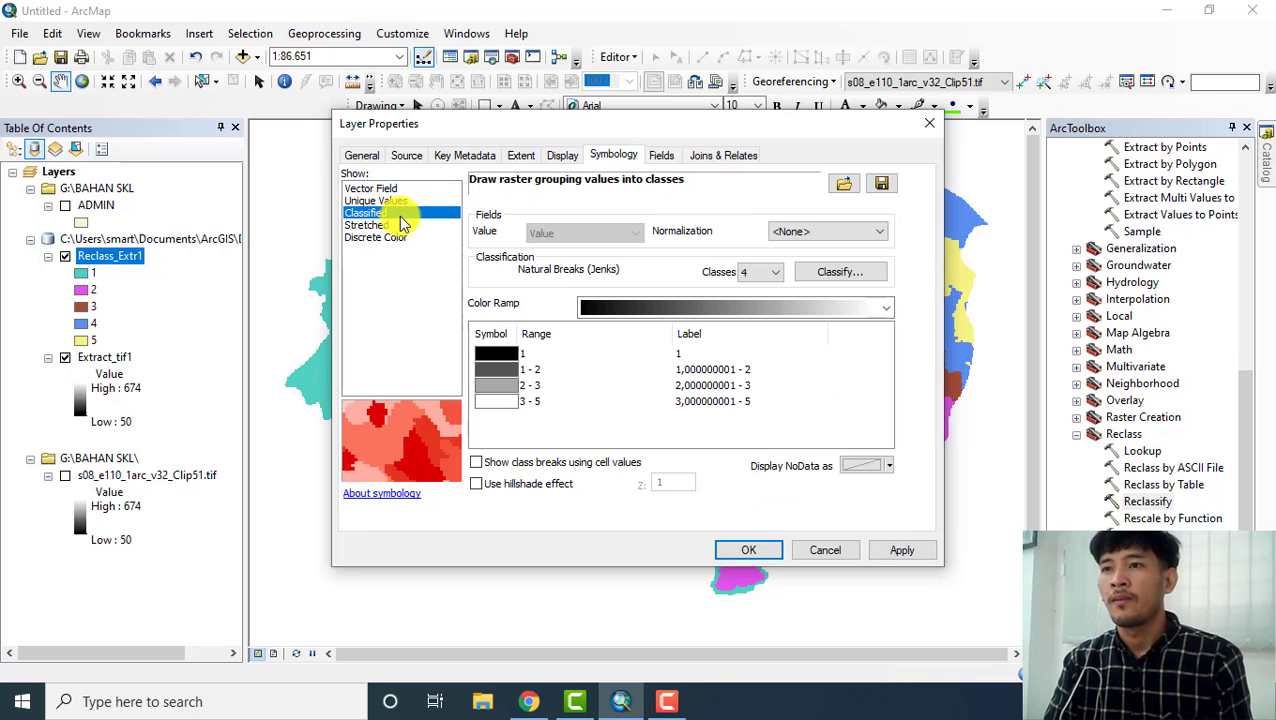
pyautogui.click(397, 201)
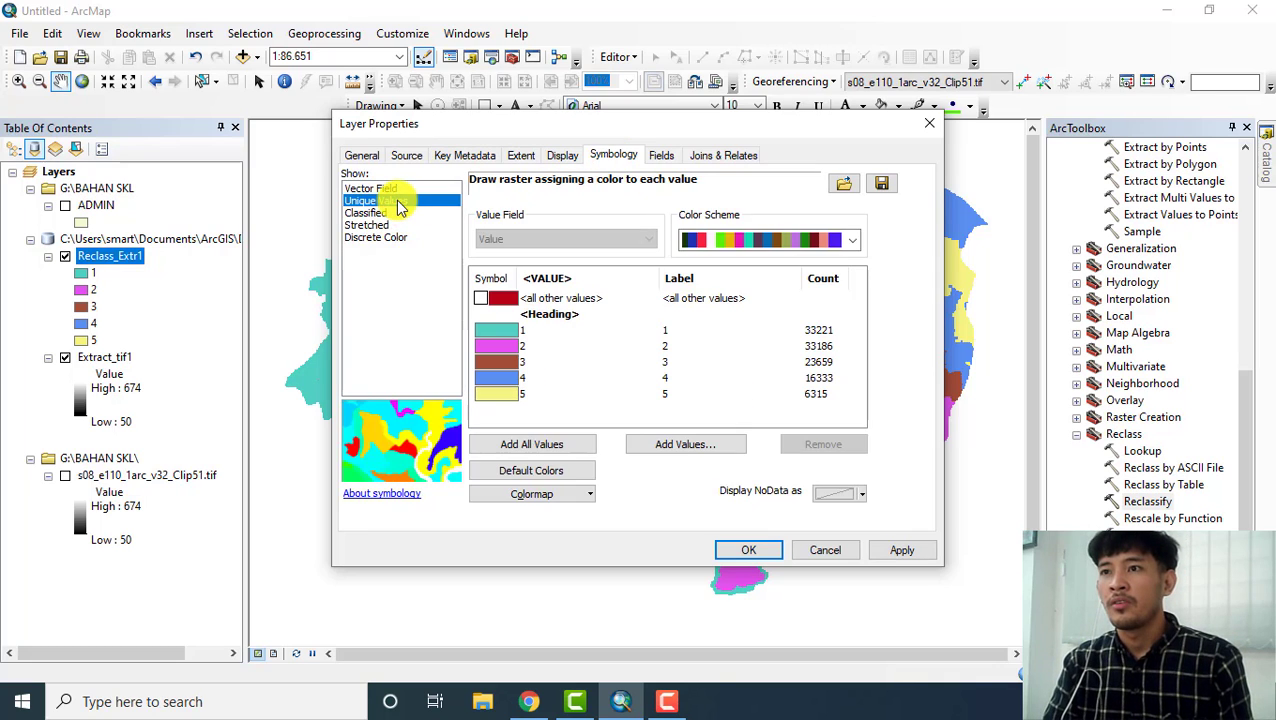
pyautogui.click(804, 250)
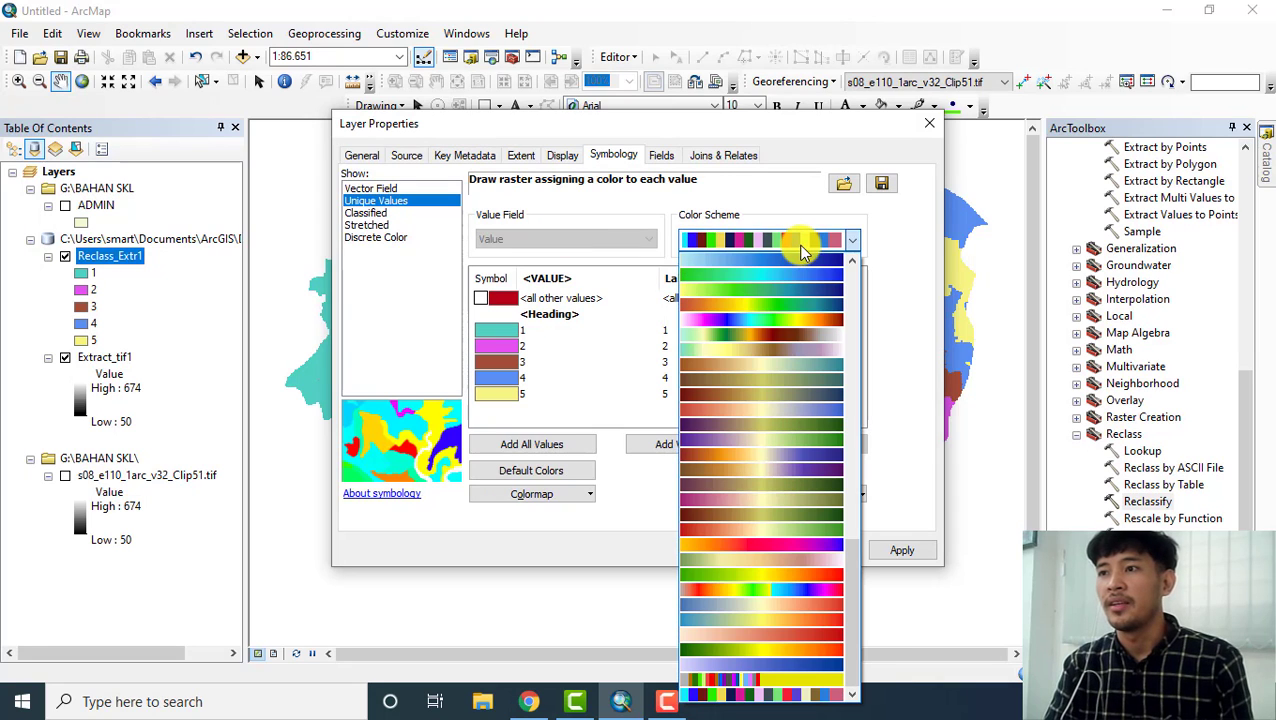
pyautogui.click(774, 577)
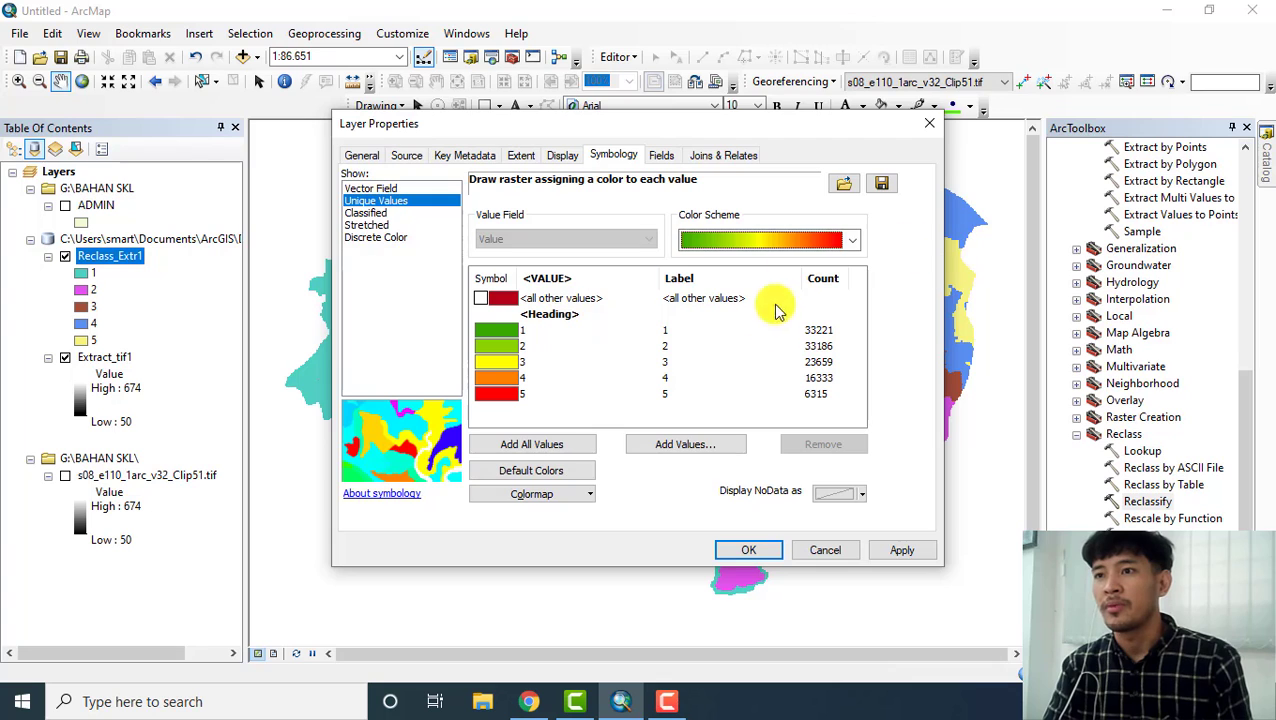
pyautogui.click(740, 550)
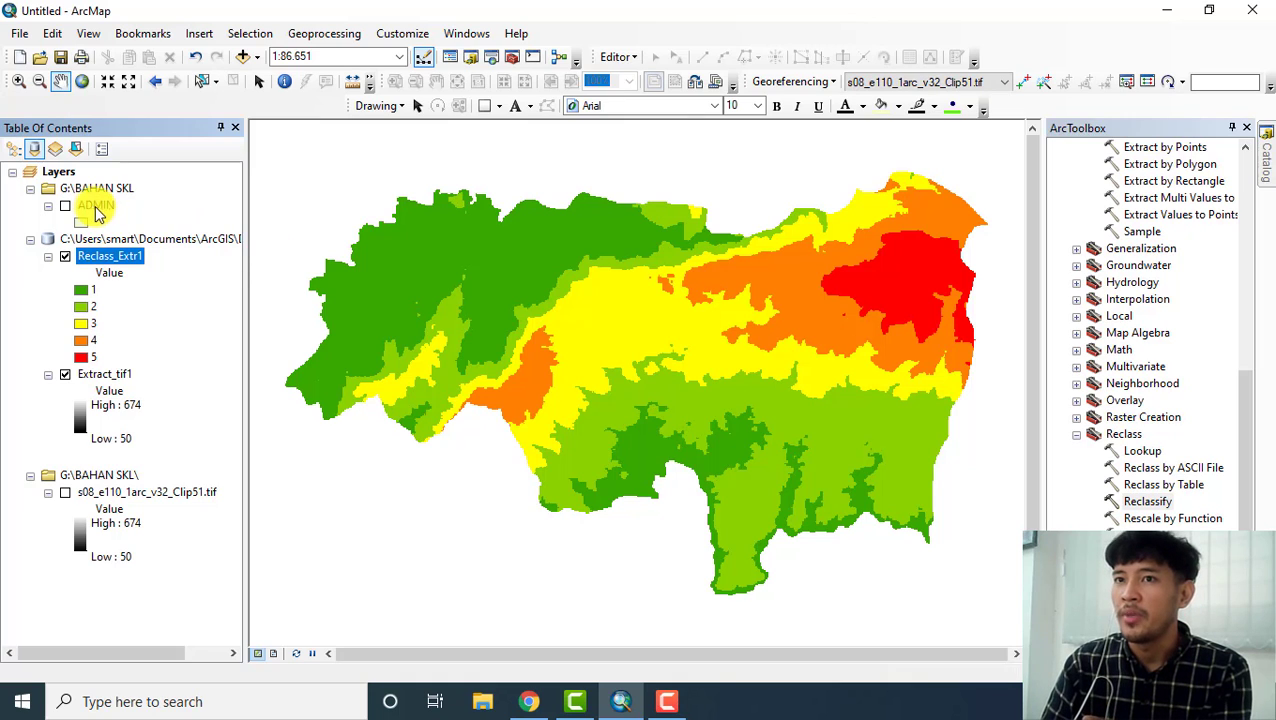
# - Briefly show the ADMIN layer over the reclassified elevation raster and hide it again
pyautogui.click(66, 206)
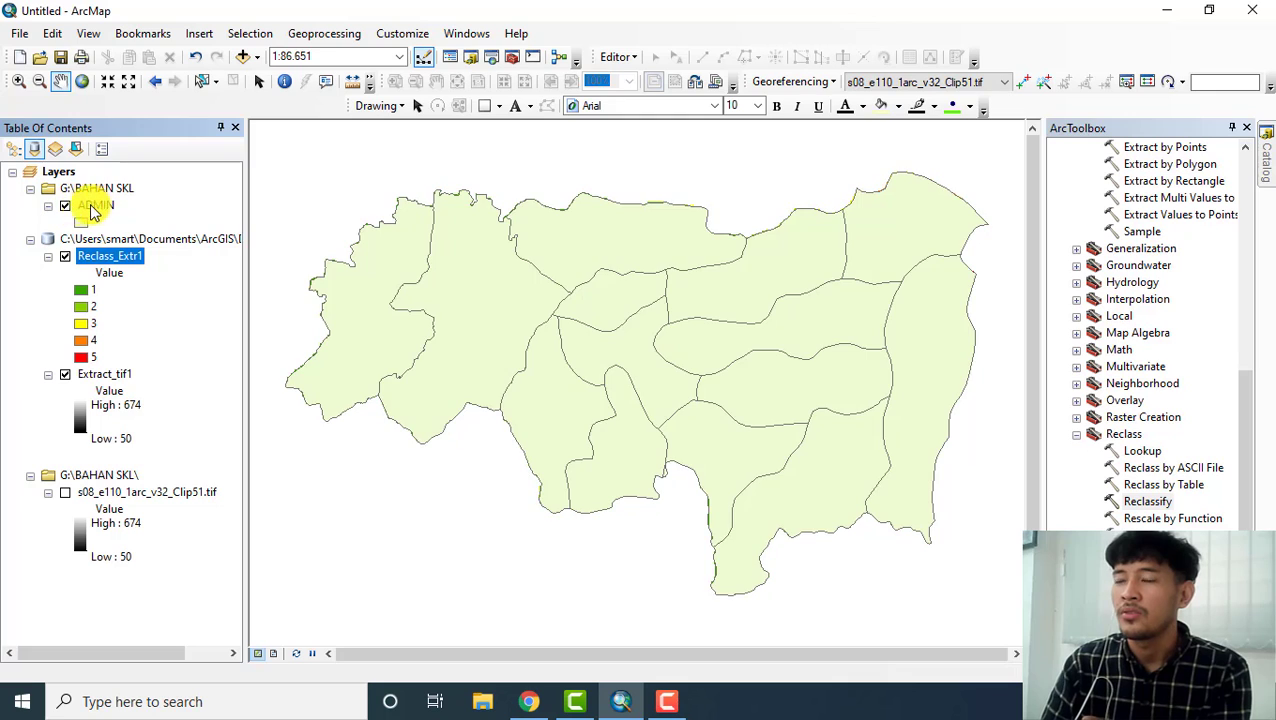
pyautogui.click(65, 206)
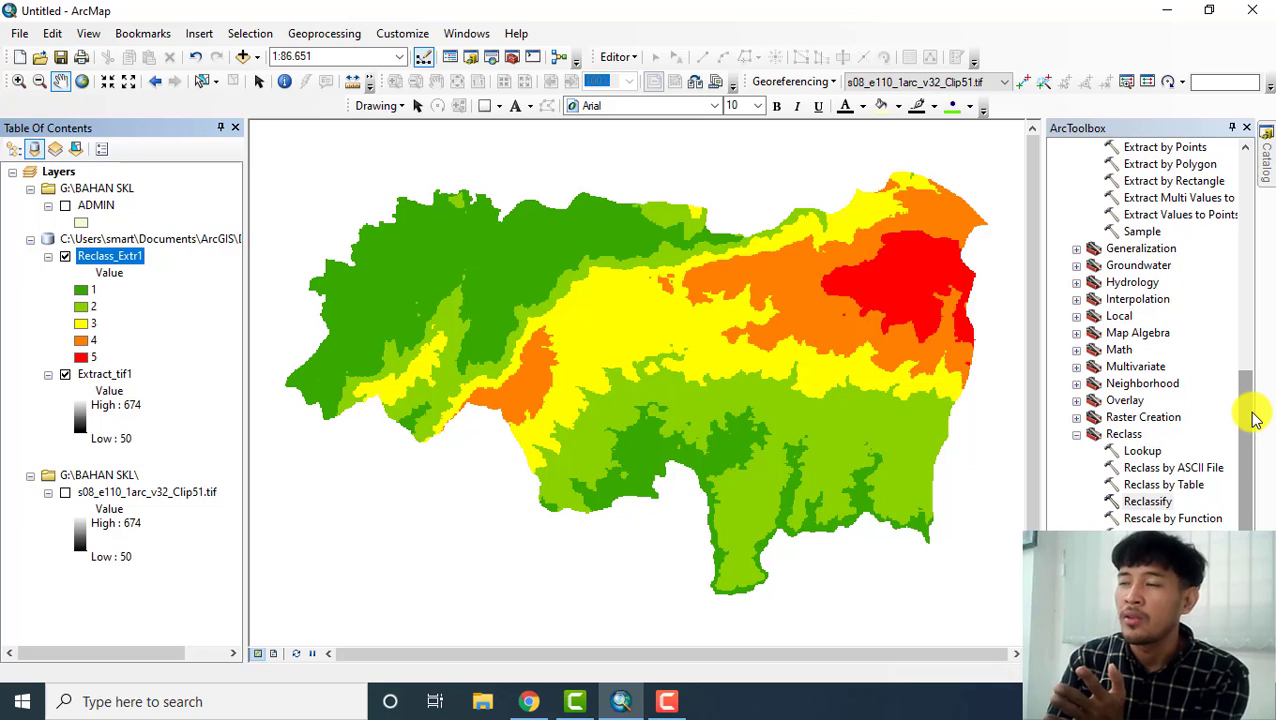
# - Start the Spatial Analyst Slope tool with Extract_tif1 as the input raster, collapsing the Extraction and Reclass toolsets
pyautogui.moveTo(1246, 405); pyautogui.dragTo(1238, 338)
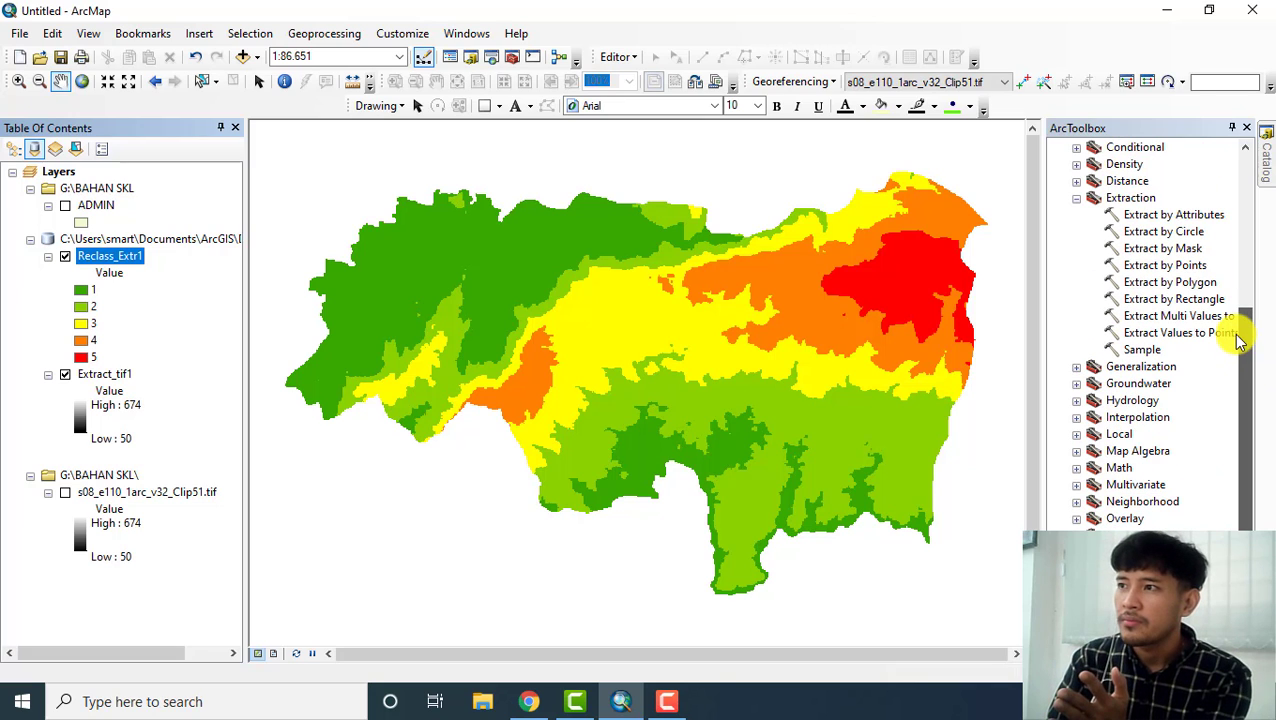
pyautogui.click(1078, 198)
pyautogui.scroll(2, 1091, 251)
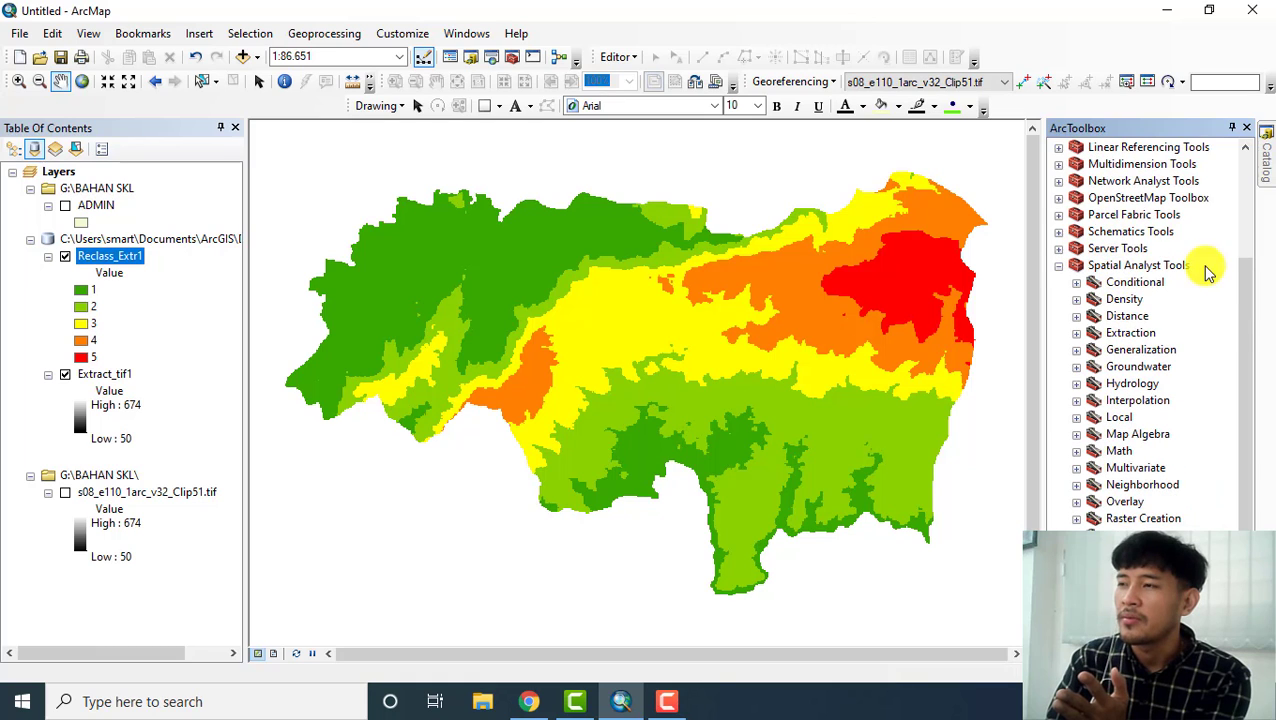
pyautogui.click(1076, 535)
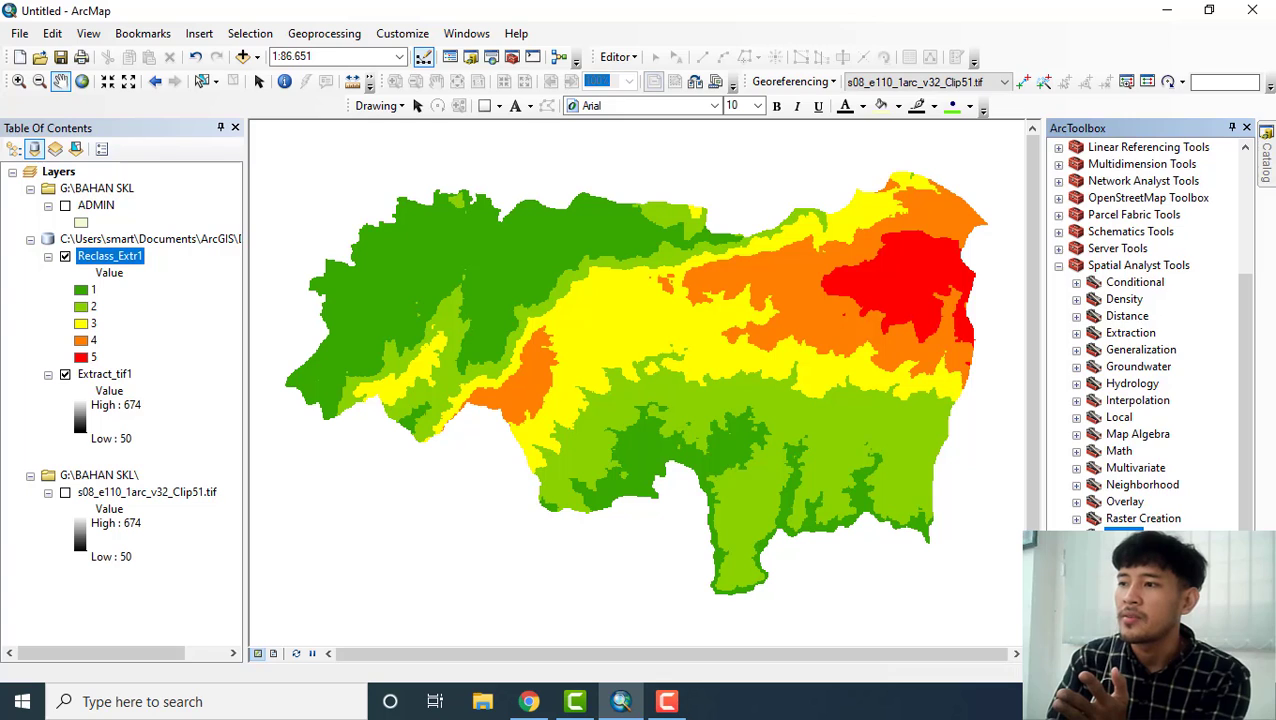
pyautogui.scroll(-3, 1076, 500)
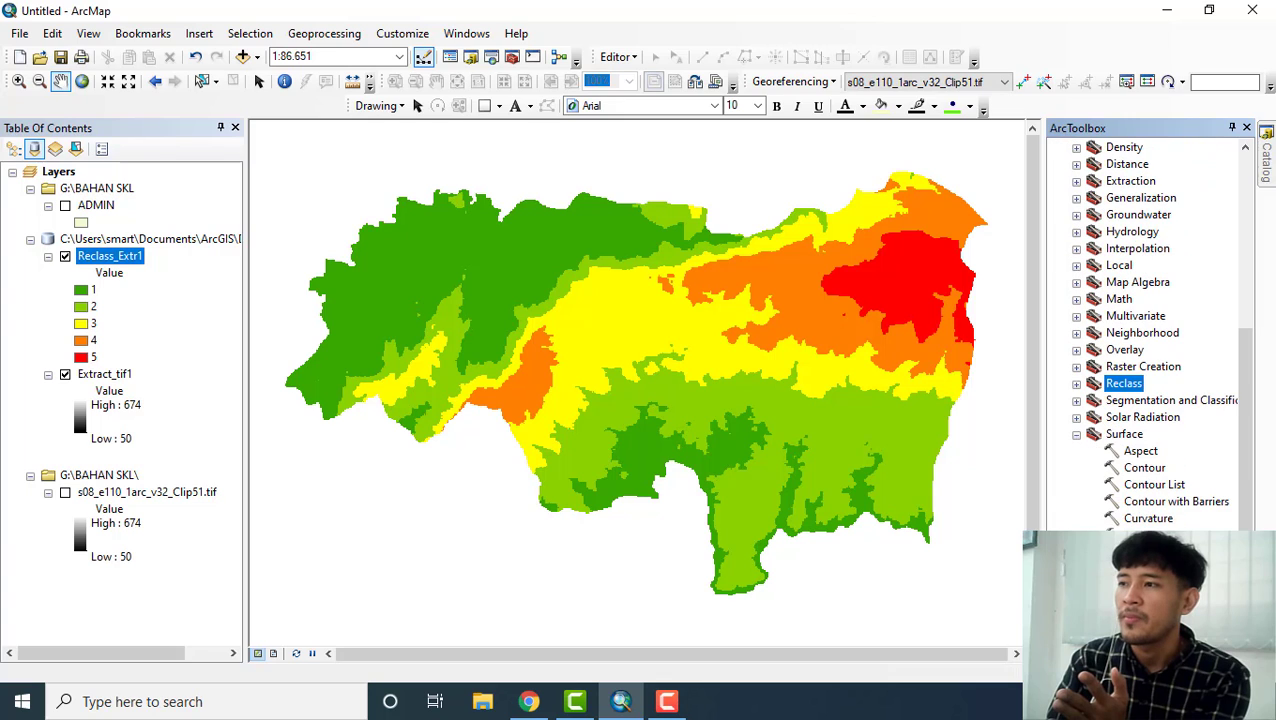
pyautogui.click(1130, 434)
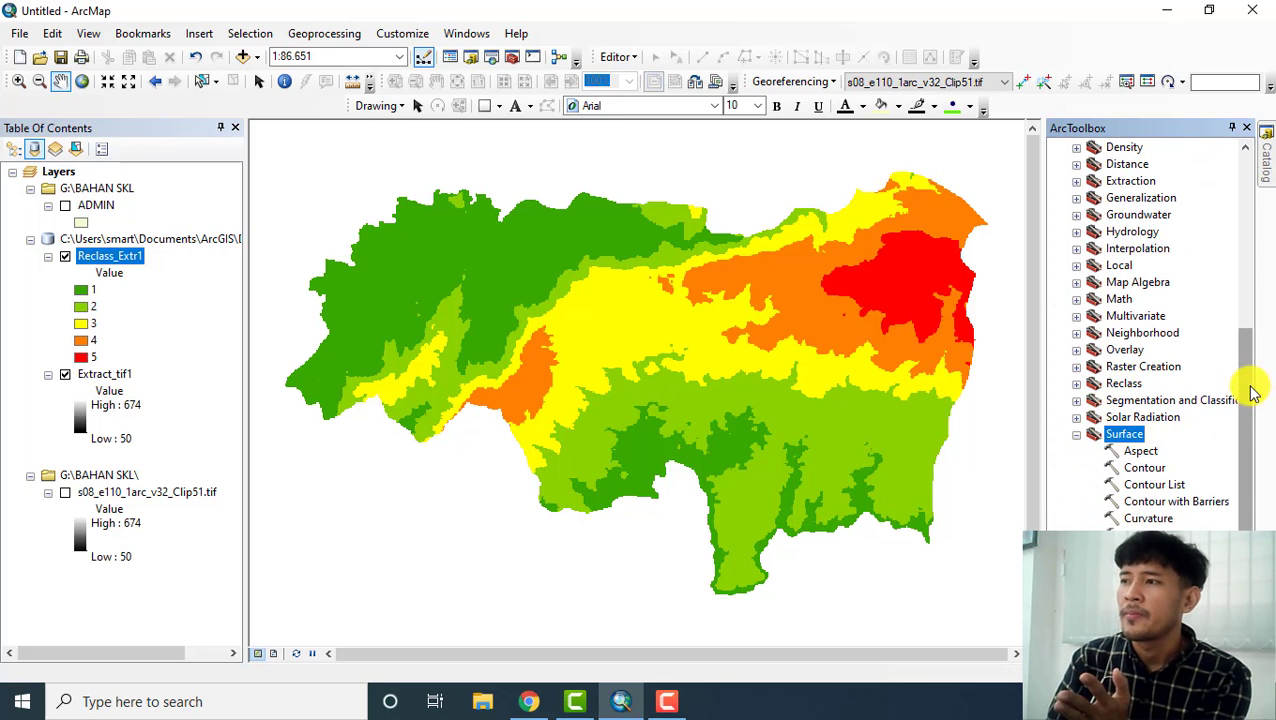
pyautogui.scroll(-1, 1255, 393)
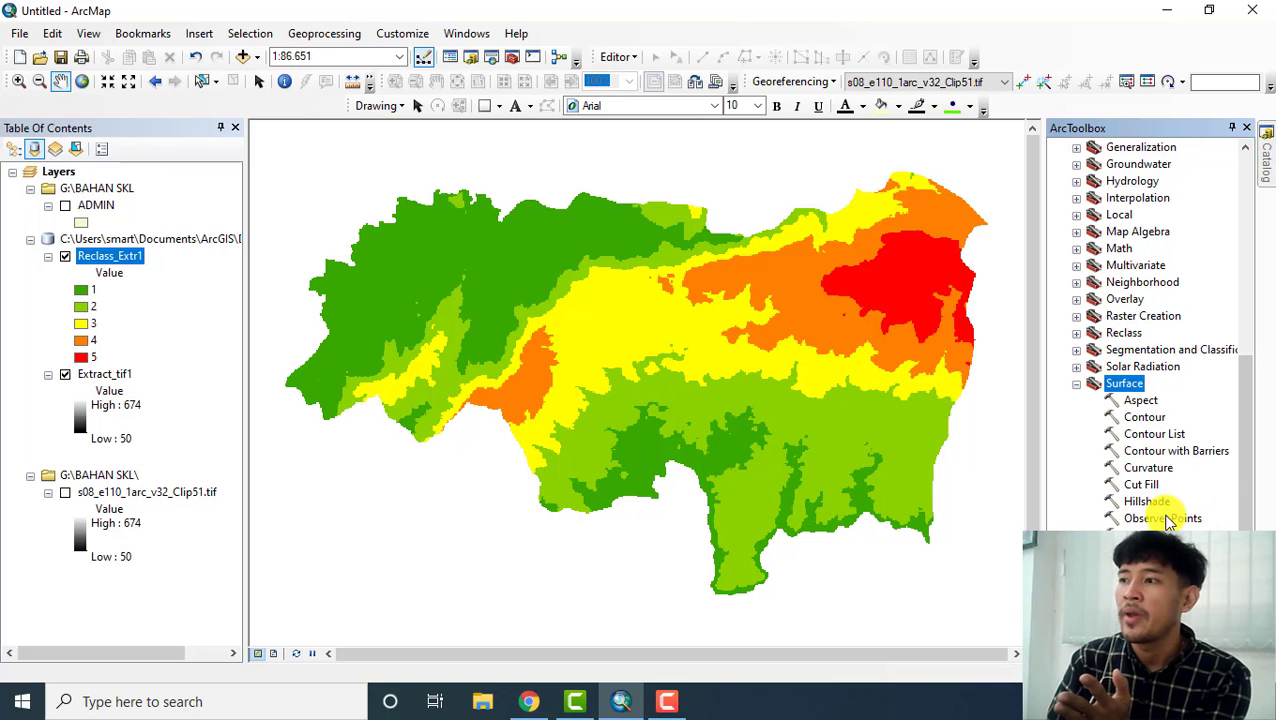
pyautogui.doubleClick(1140, 535)
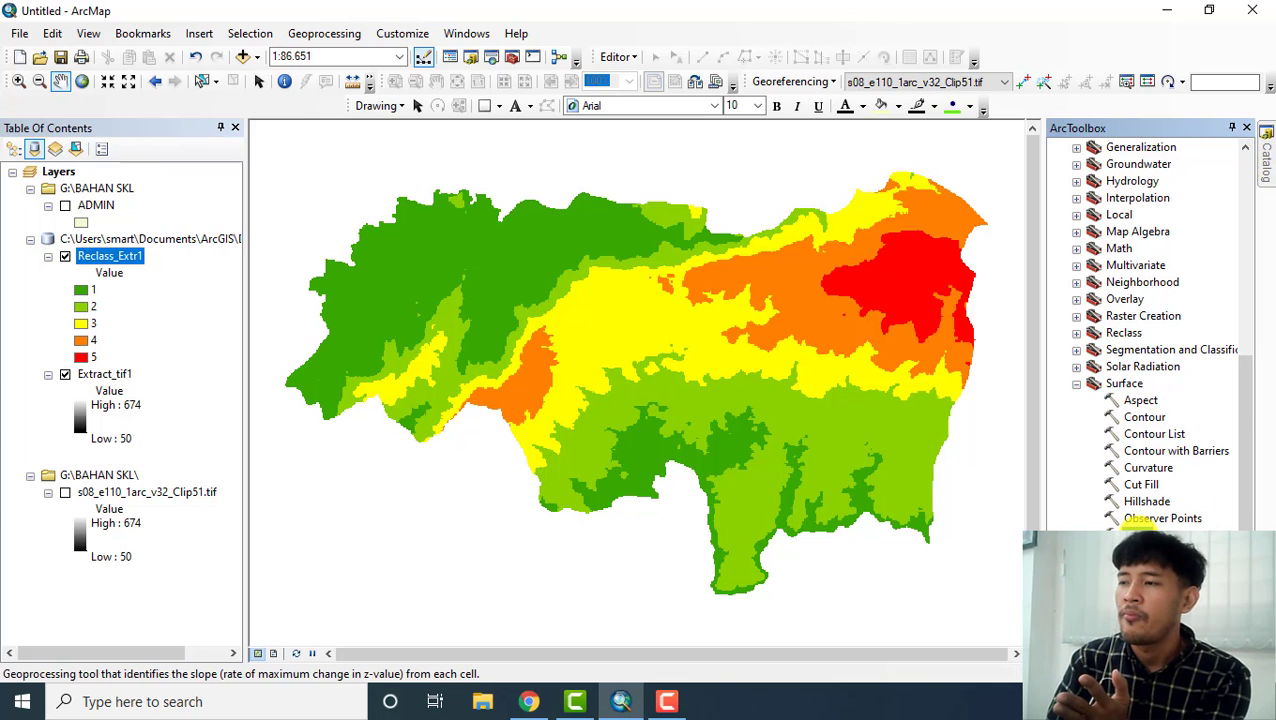
pyautogui.click(776, 242)
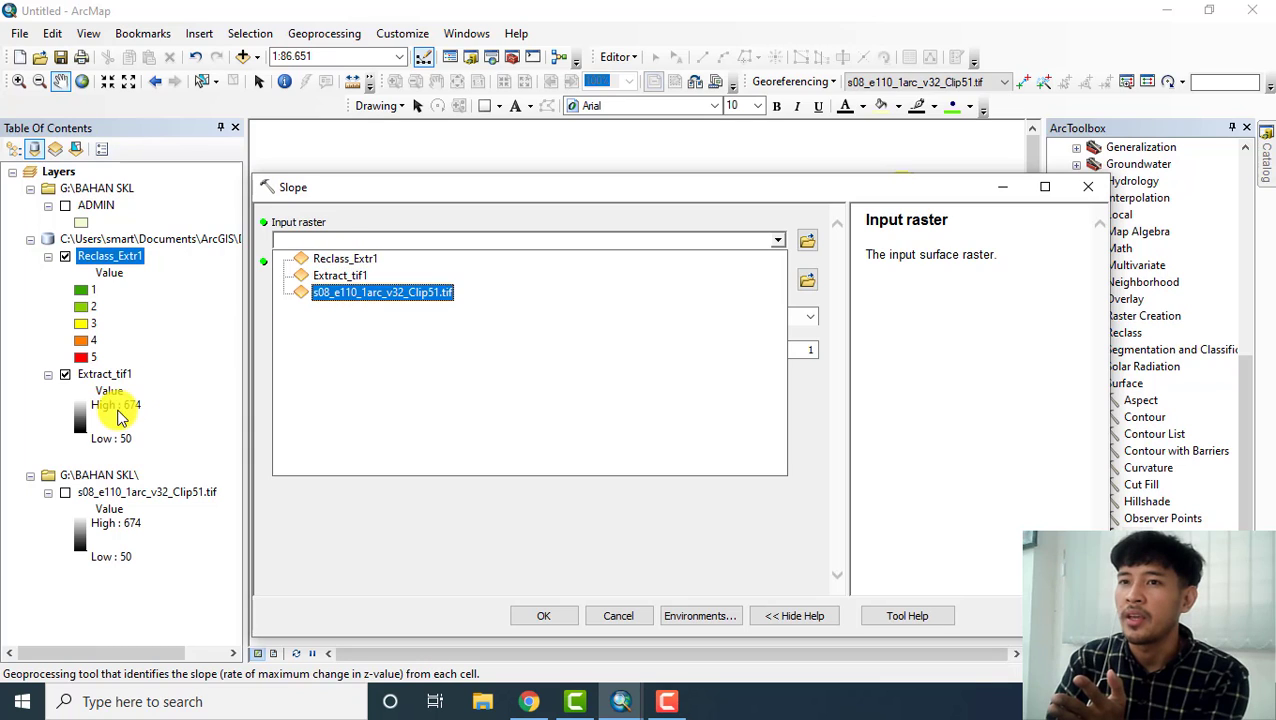
pyautogui.click(358, 277)
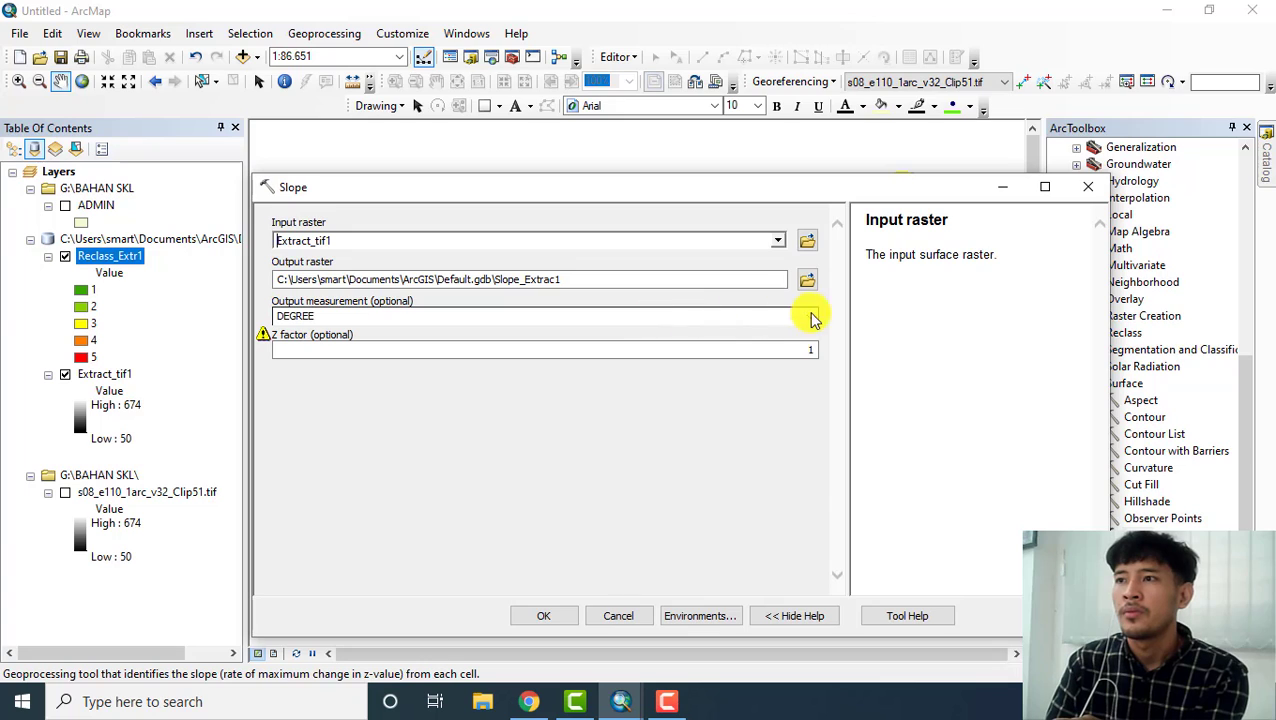
# - Set the slope output measurement to PERCENT_RISE, keep the Z factor at 1, and run the tool
pyautogui.click(750, 354)
pyautogui.moveTo(750, 354); pyautogui.dragTo(826, 356)
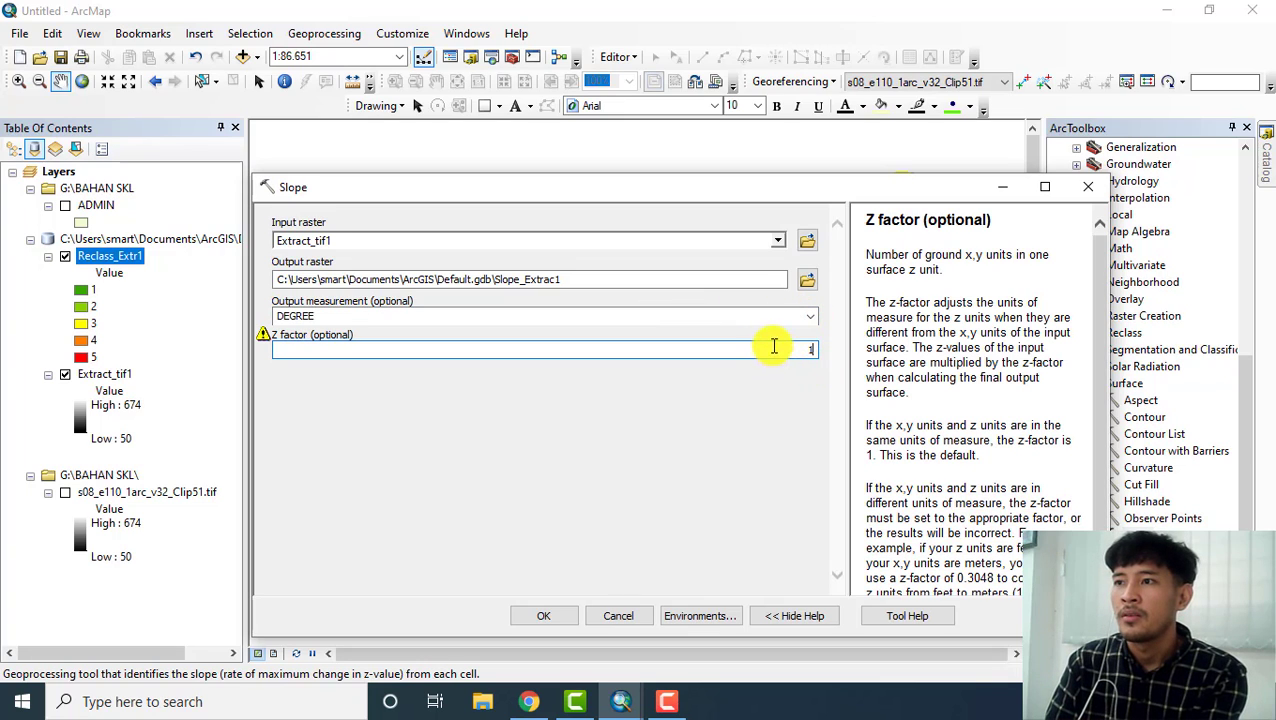
pyautogui.press('BackSpace')
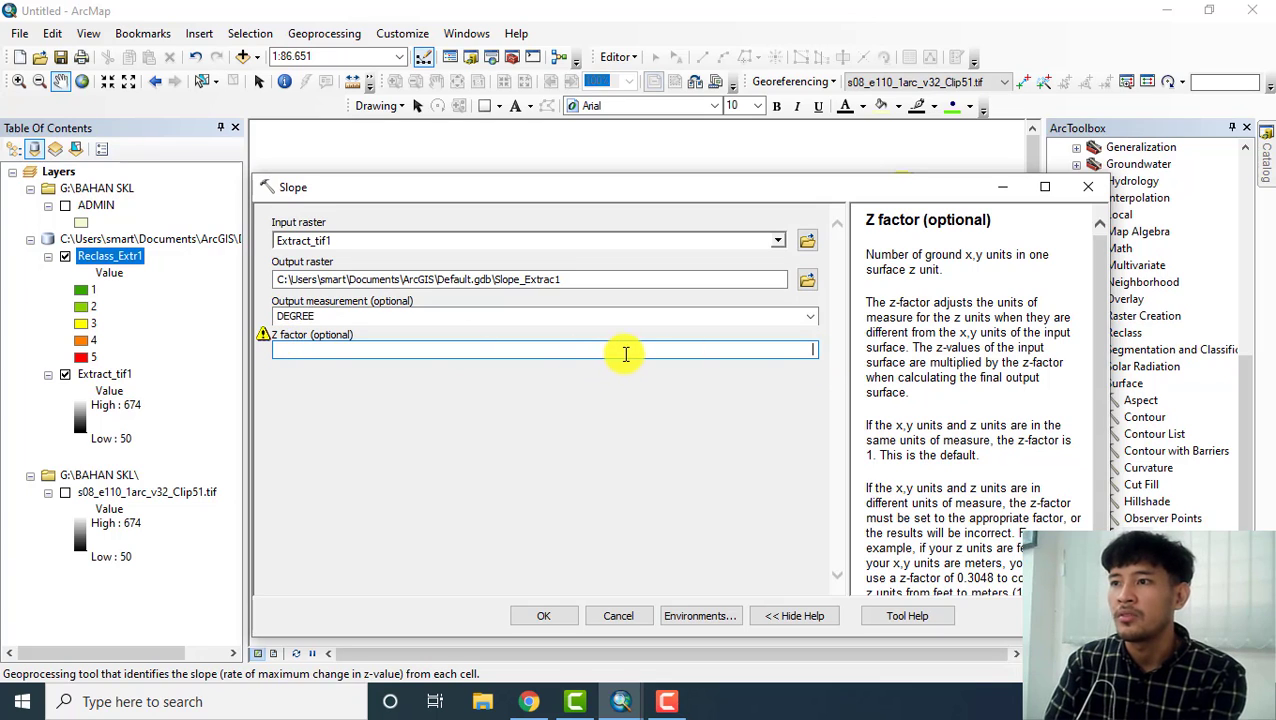
pyautogui.click(787, 320)
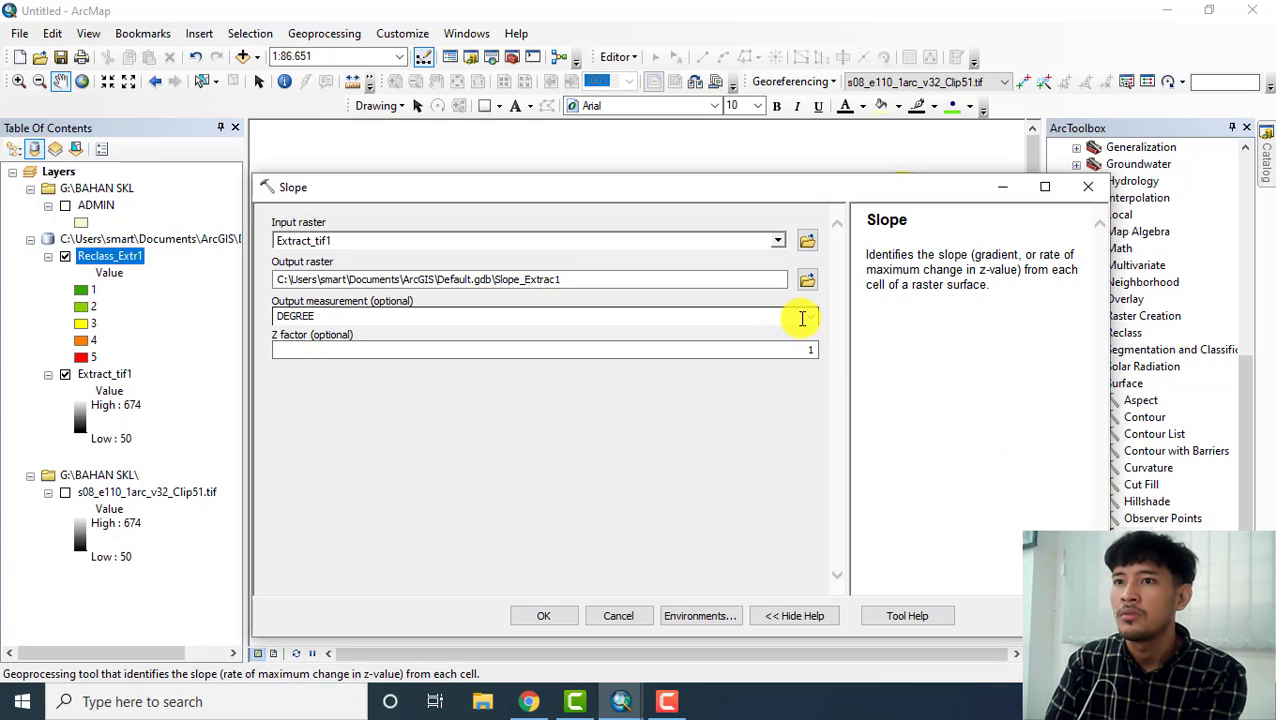
pyautogui.click(810, 318)
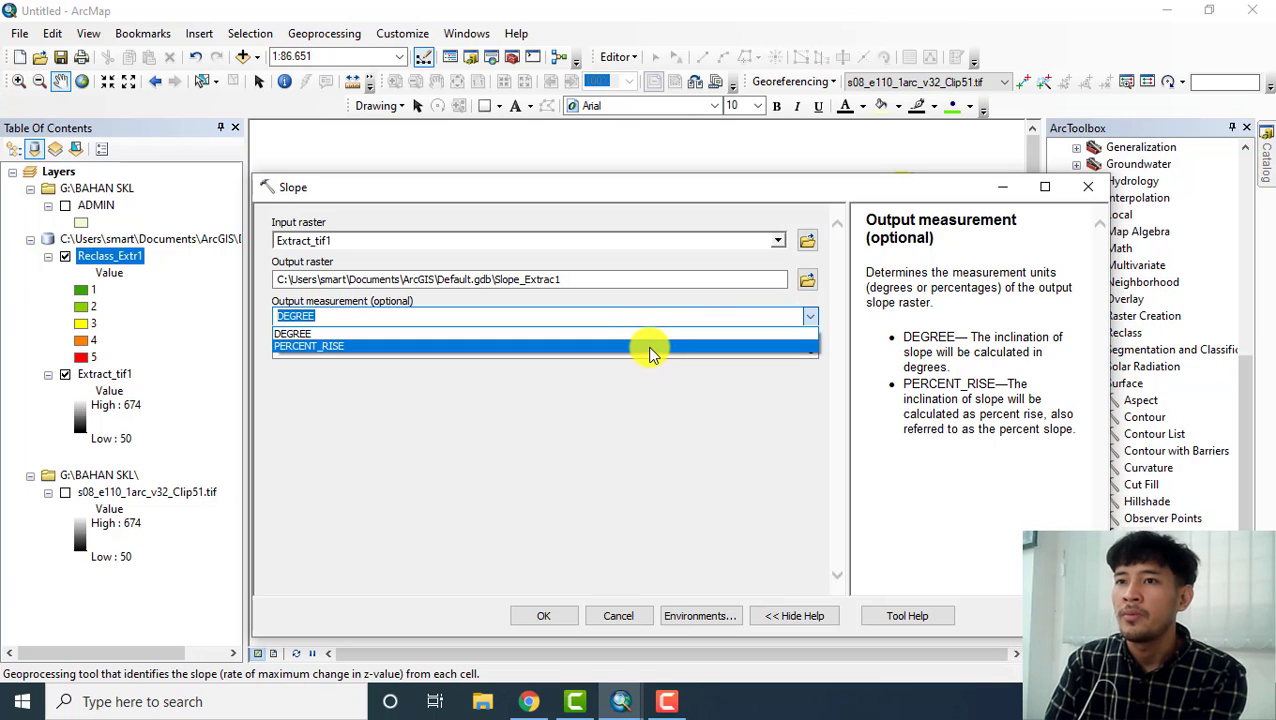
pyautogui.click(649, 347)
pyautogui.click(378, 412)
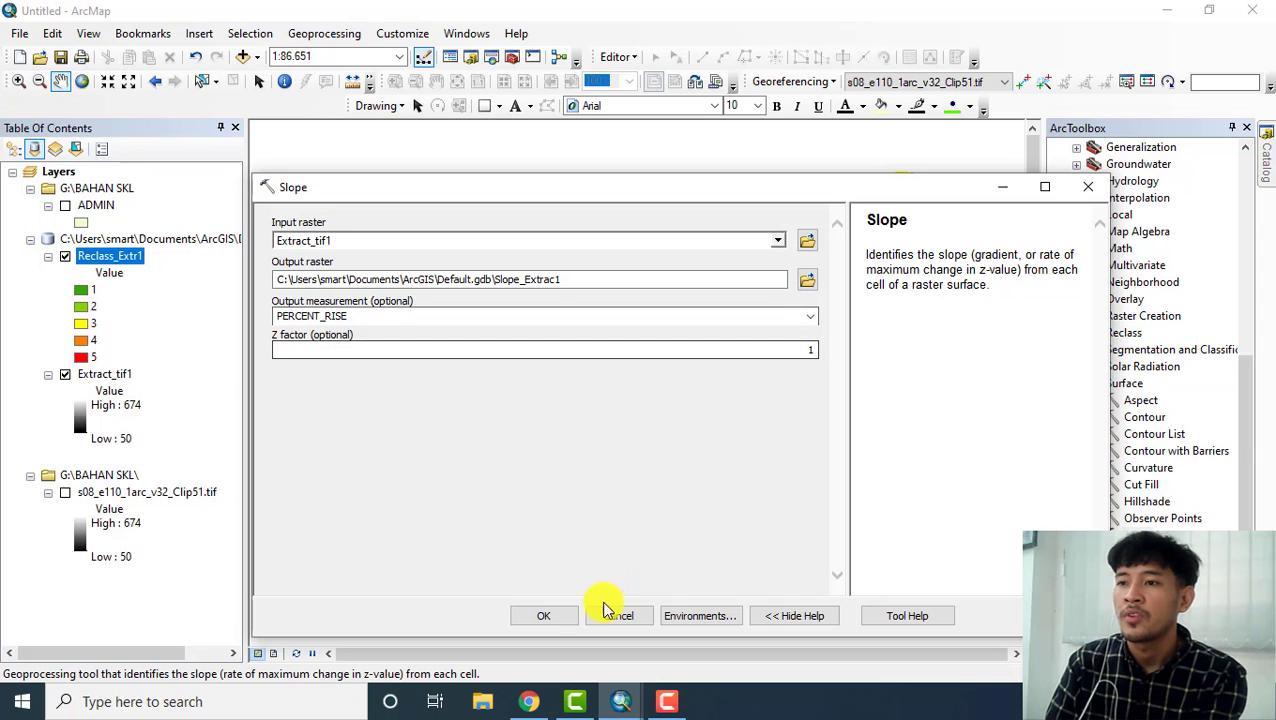
pyautogui.click(540, 616)
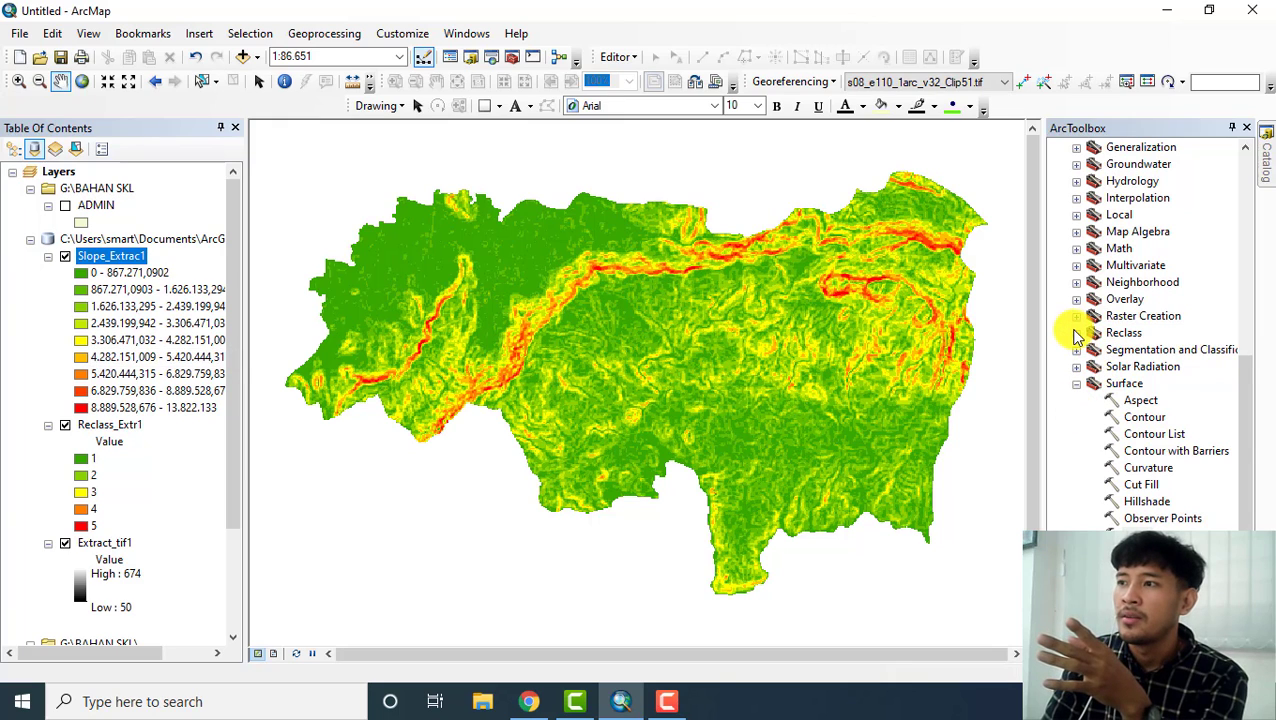
# - Reclassify the Slope_Extrac1 raster on its VALUE field into 5 Natural Breaks (Jenks) classes with new values 1 to 5
pyautogui.click(1076, 333)
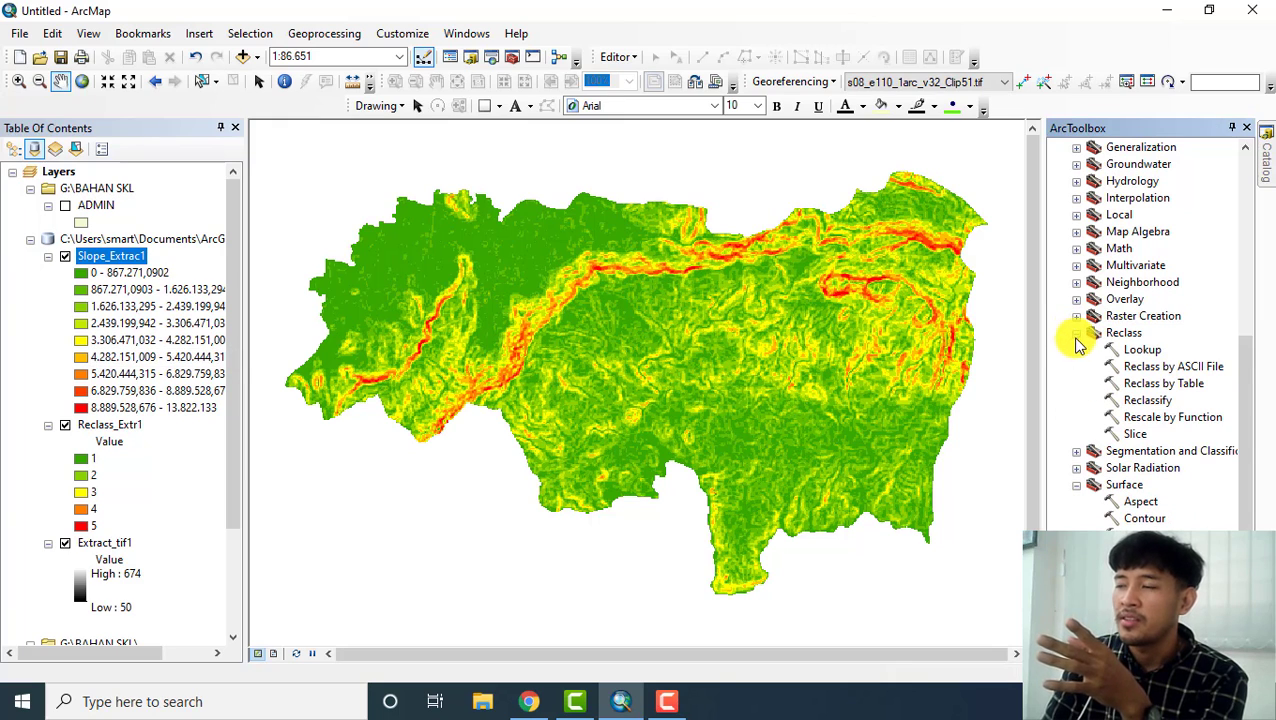
pyautogui.doubleClick(1150, 401)
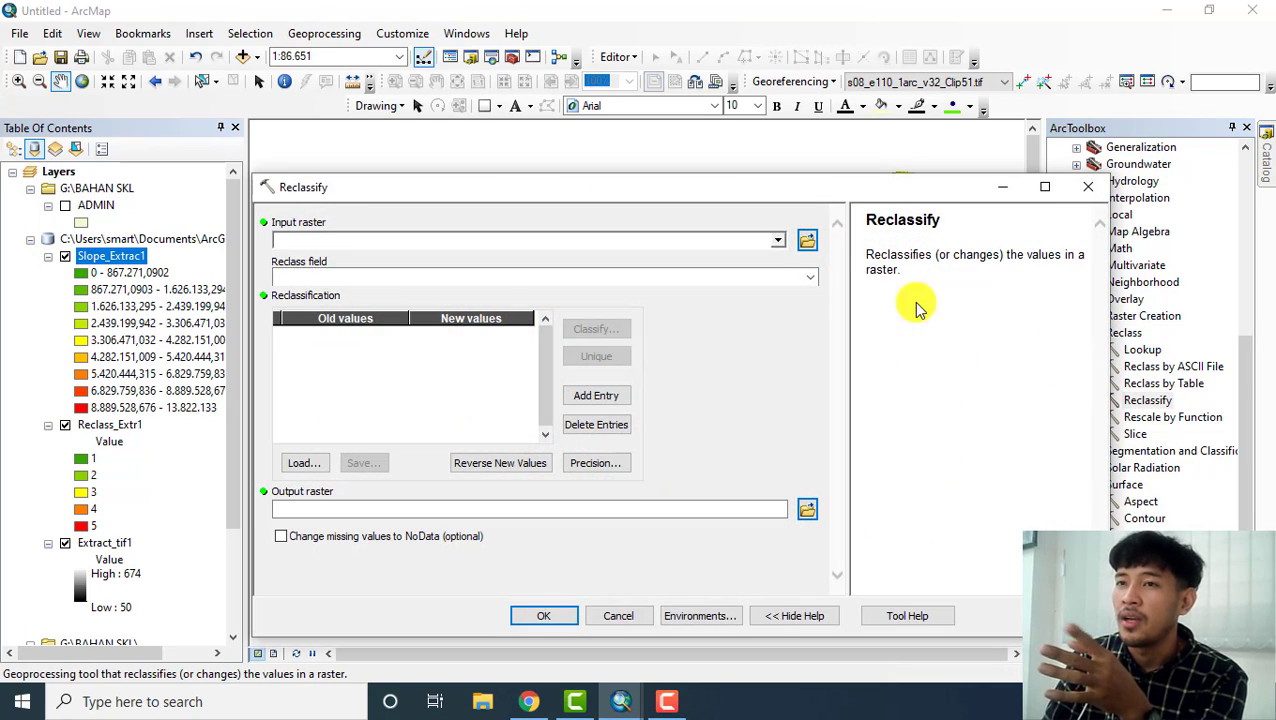
pyautogui.click(778, 241)
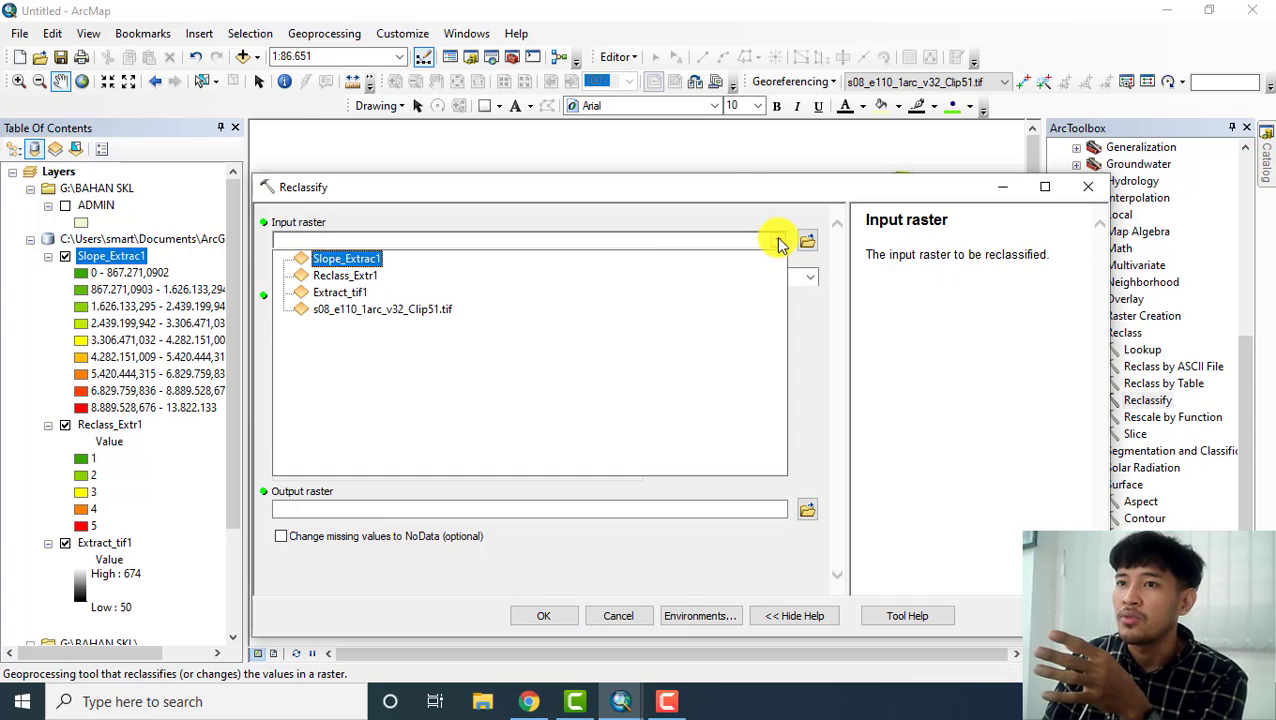
pyautogui.click(368, 259)
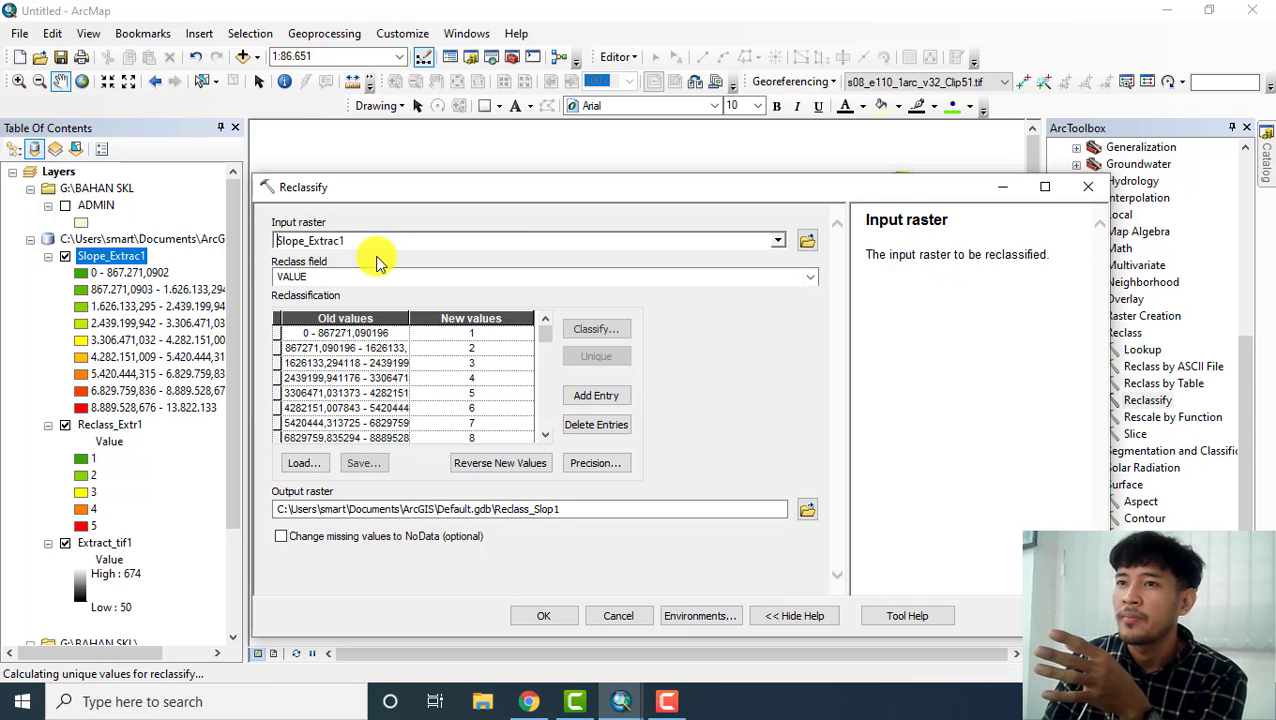
pyautogui.click(597, 330)
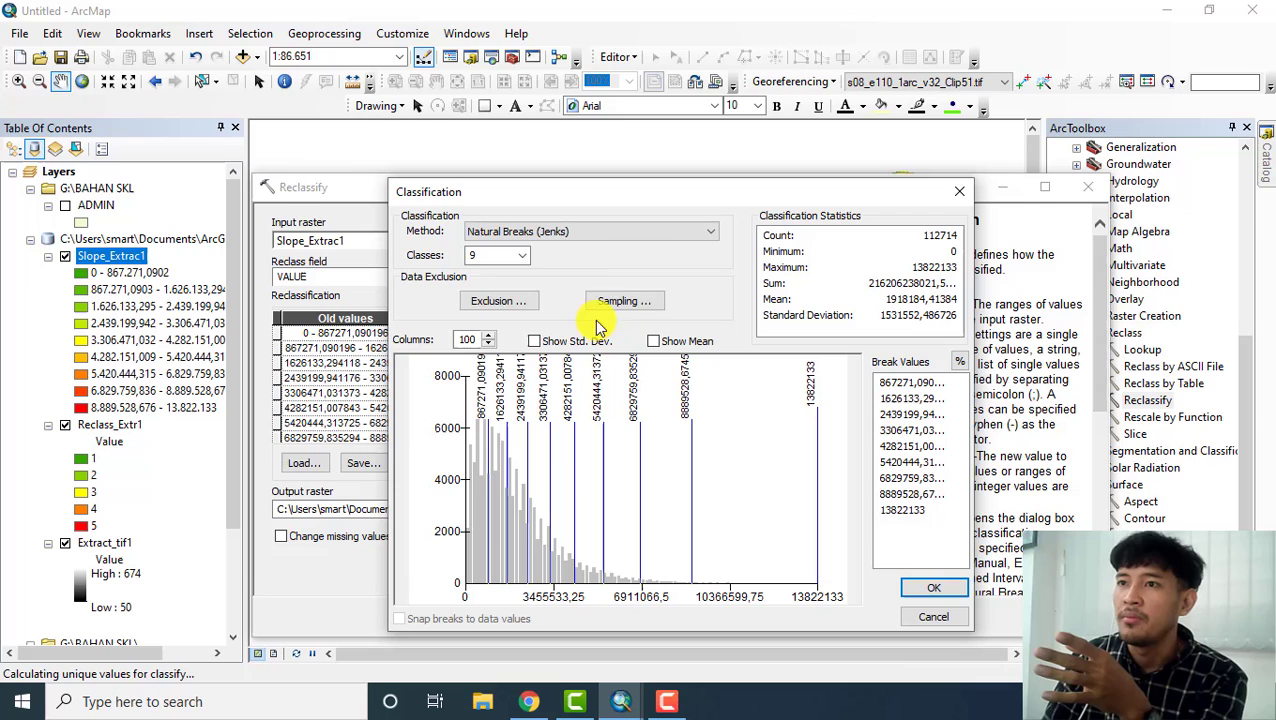
pyautogui.click(522, 256)
pyautogui.click(497, 303)
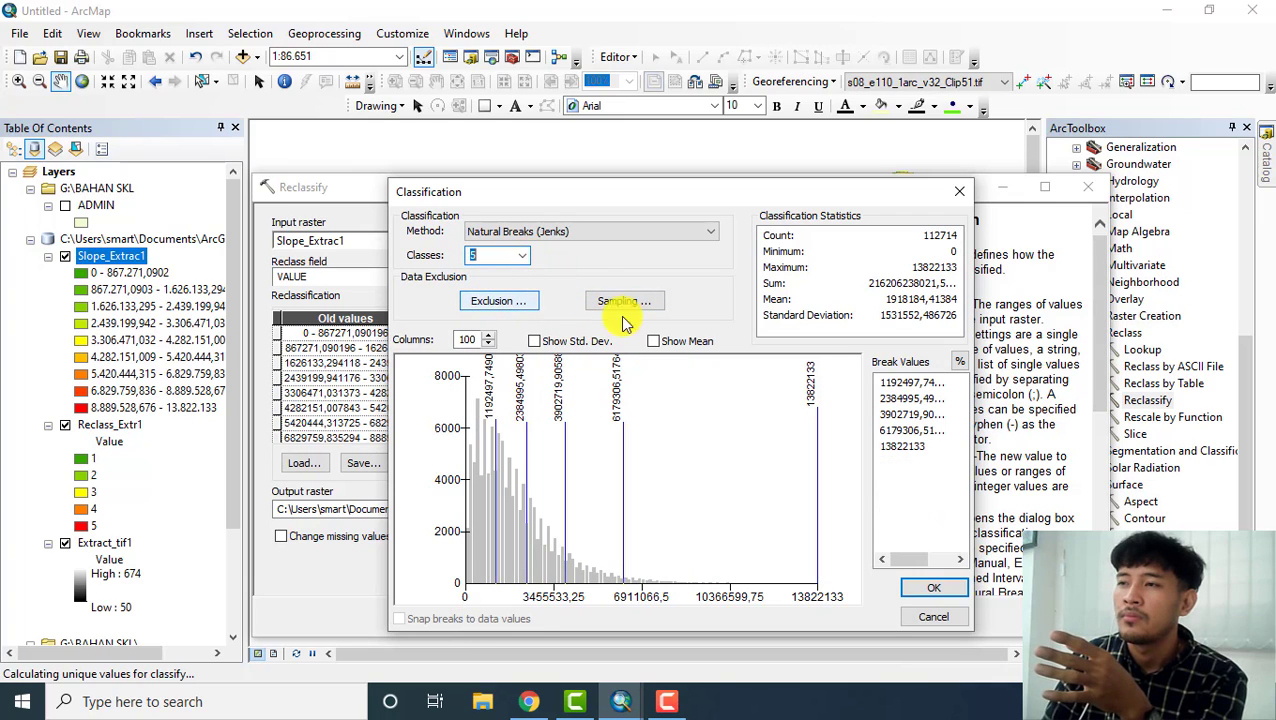
pyautogui.click(934, 589)
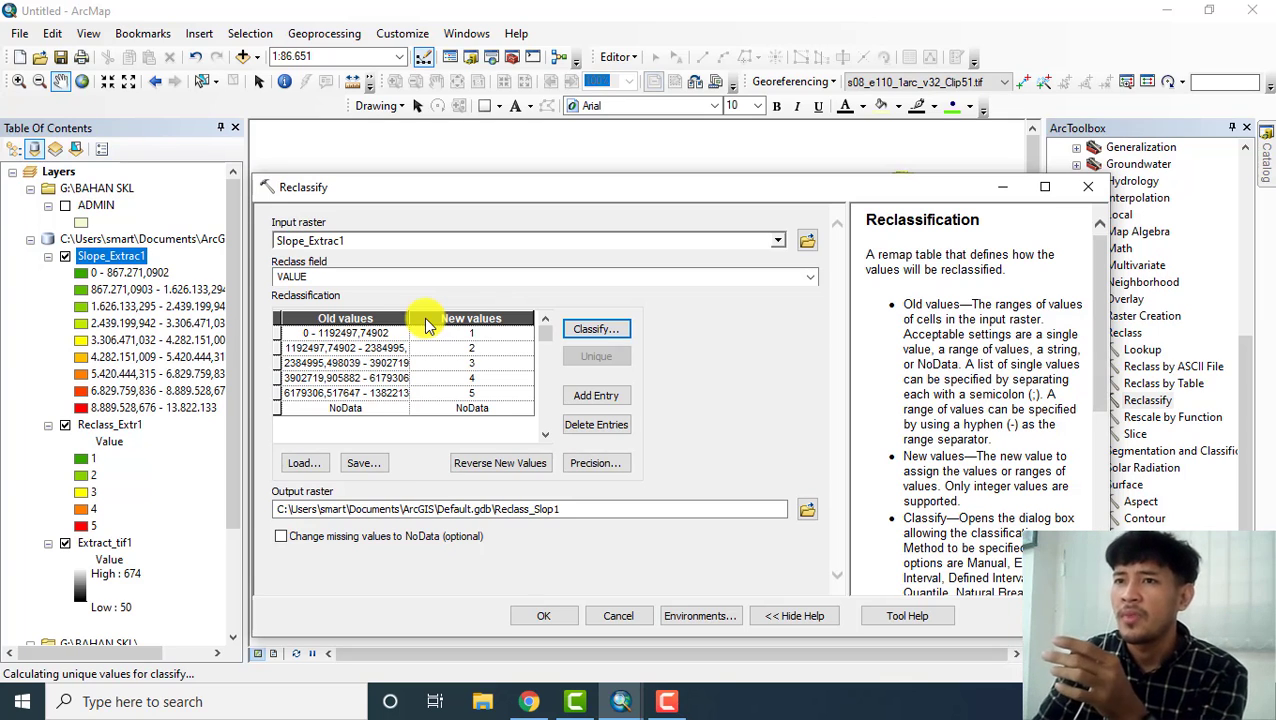
pyautogui.click(370, 332)
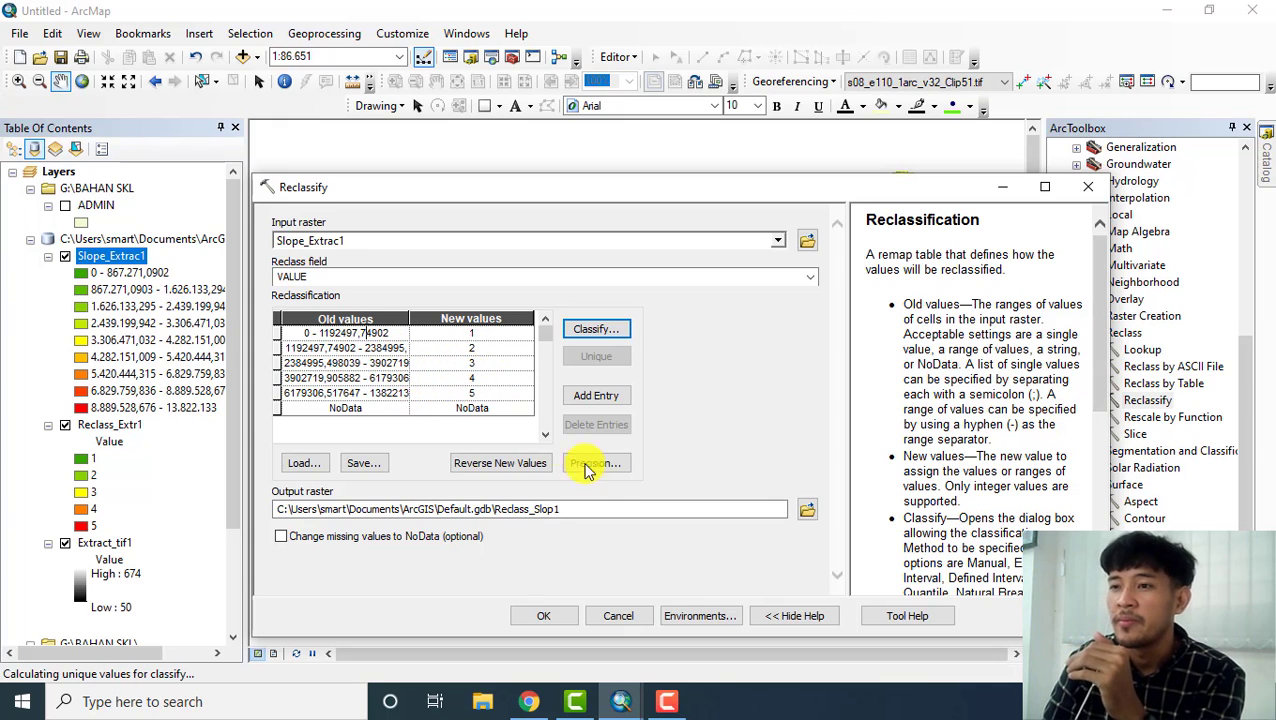
pyautogui.click(546, 616)
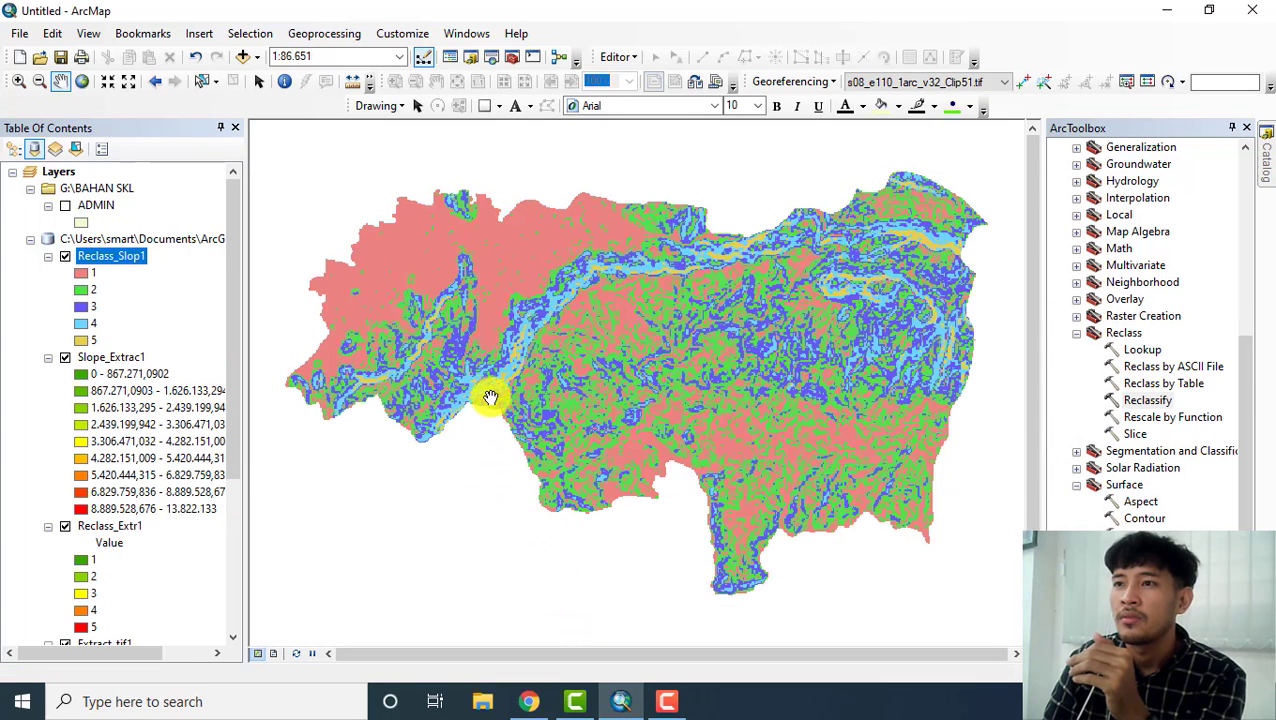
# - Apply the green-yellow-red color scheme to the unique values of the Reclass_Slop1 layer
pyautogui.rightClick(126, 262)
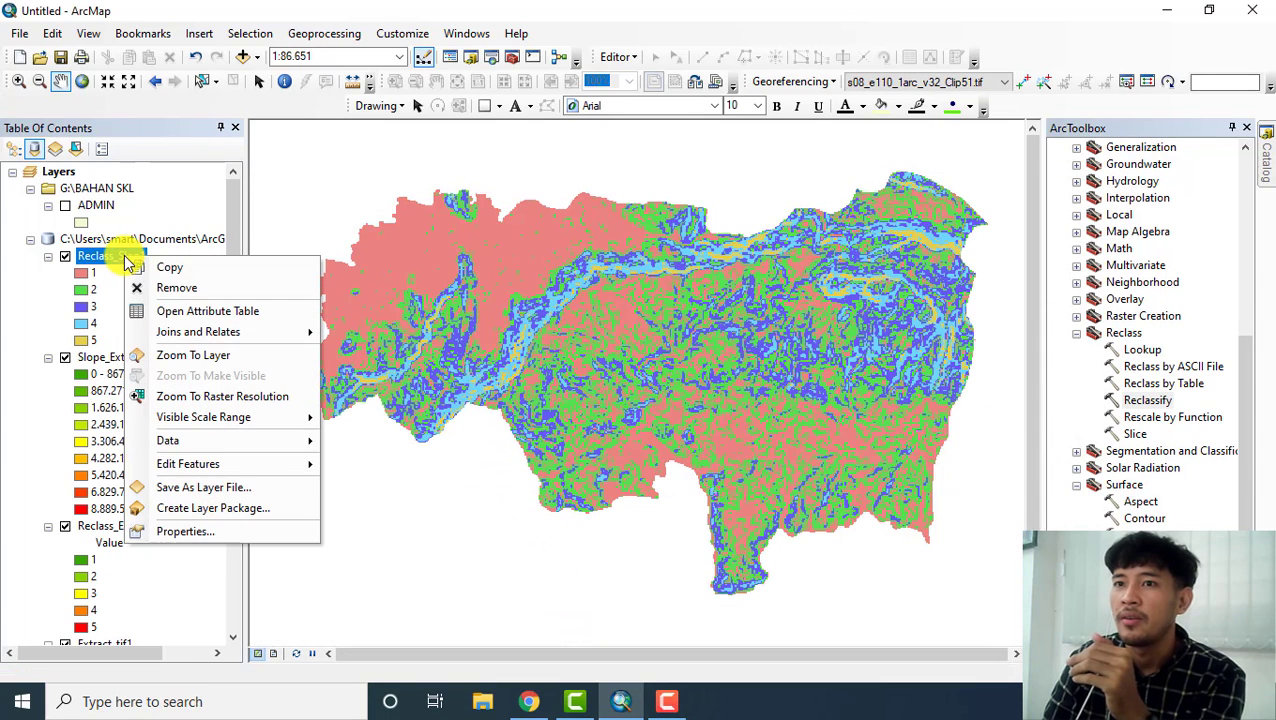
pyautogui.click(236, 526)
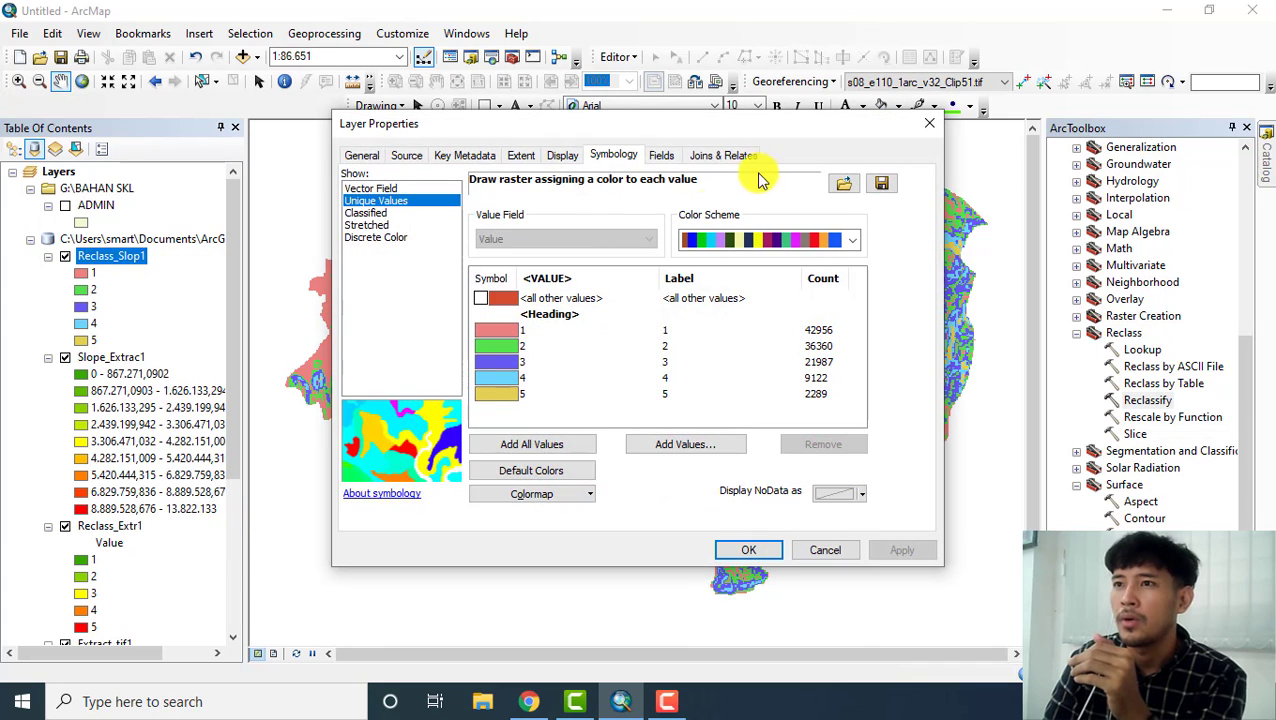
pyautogui.click(852, 239)
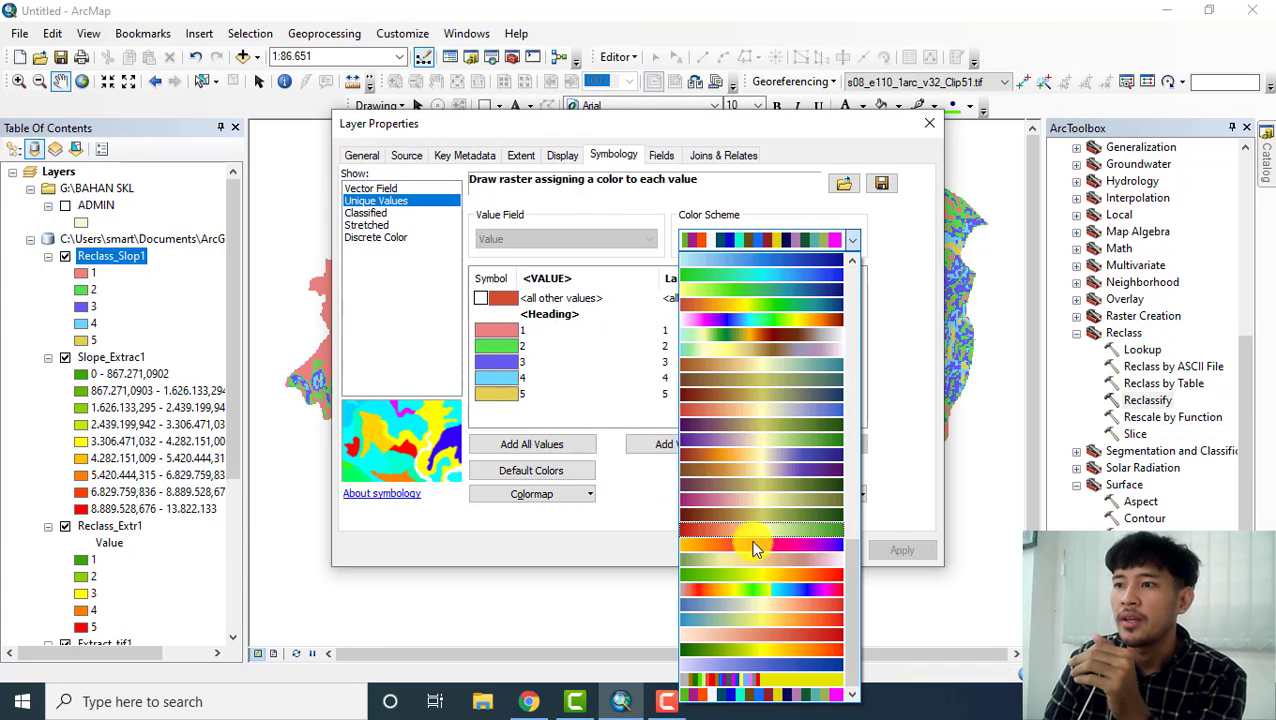
pyautogui.click(750, 577)
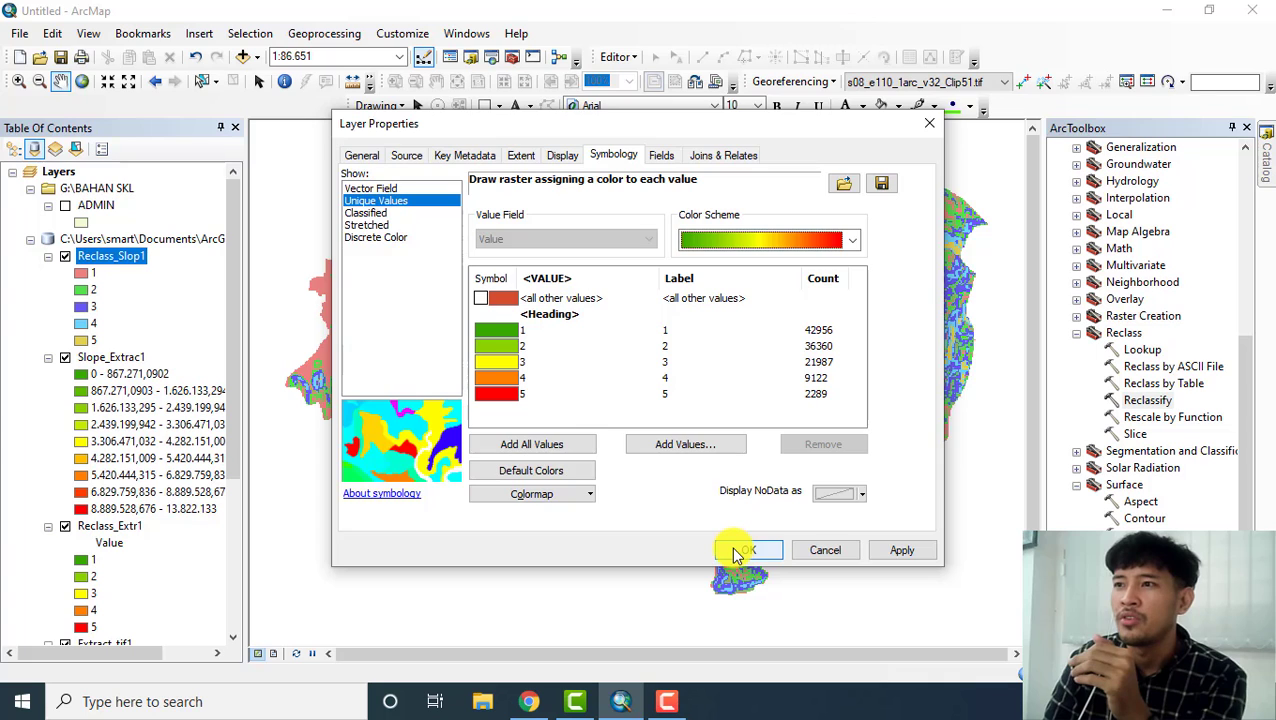
pyautogui.click(745, 551)
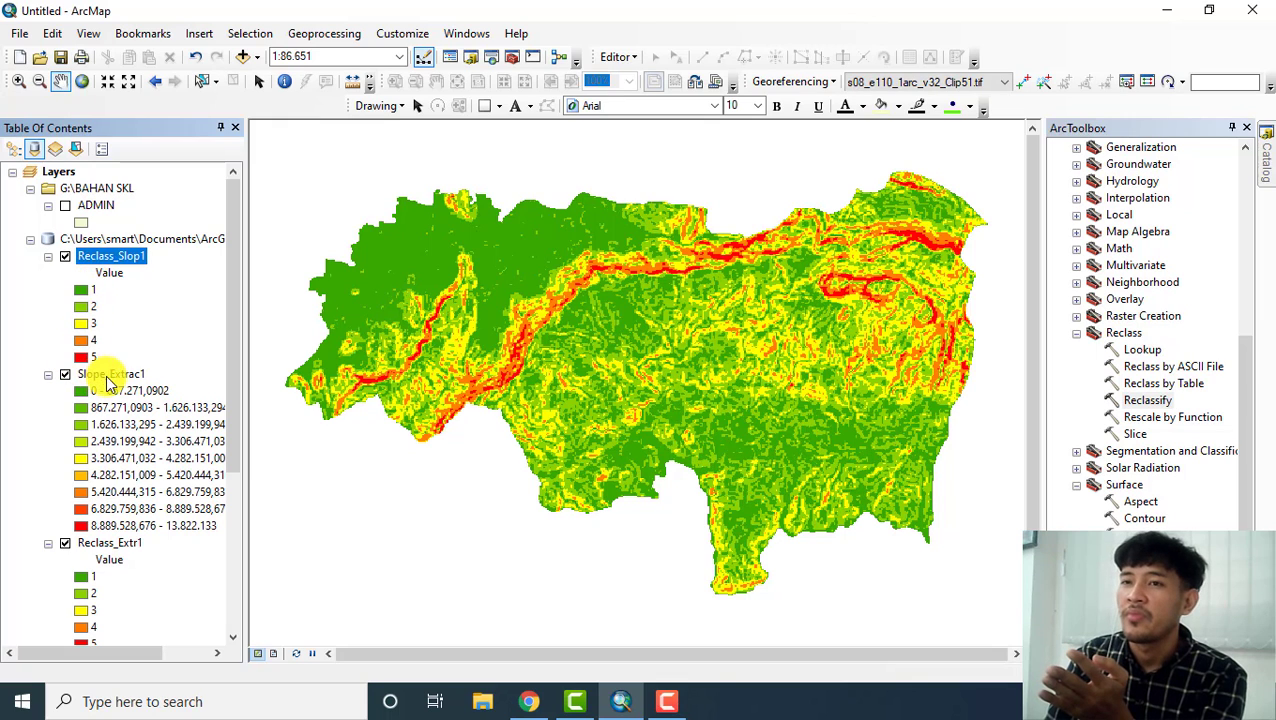
# - Review the listed layers and class legends of the reclassified slope, slope, reclassified elevation and clipped elevation rasters
pyautogui.scroll(-5, 128, 320)
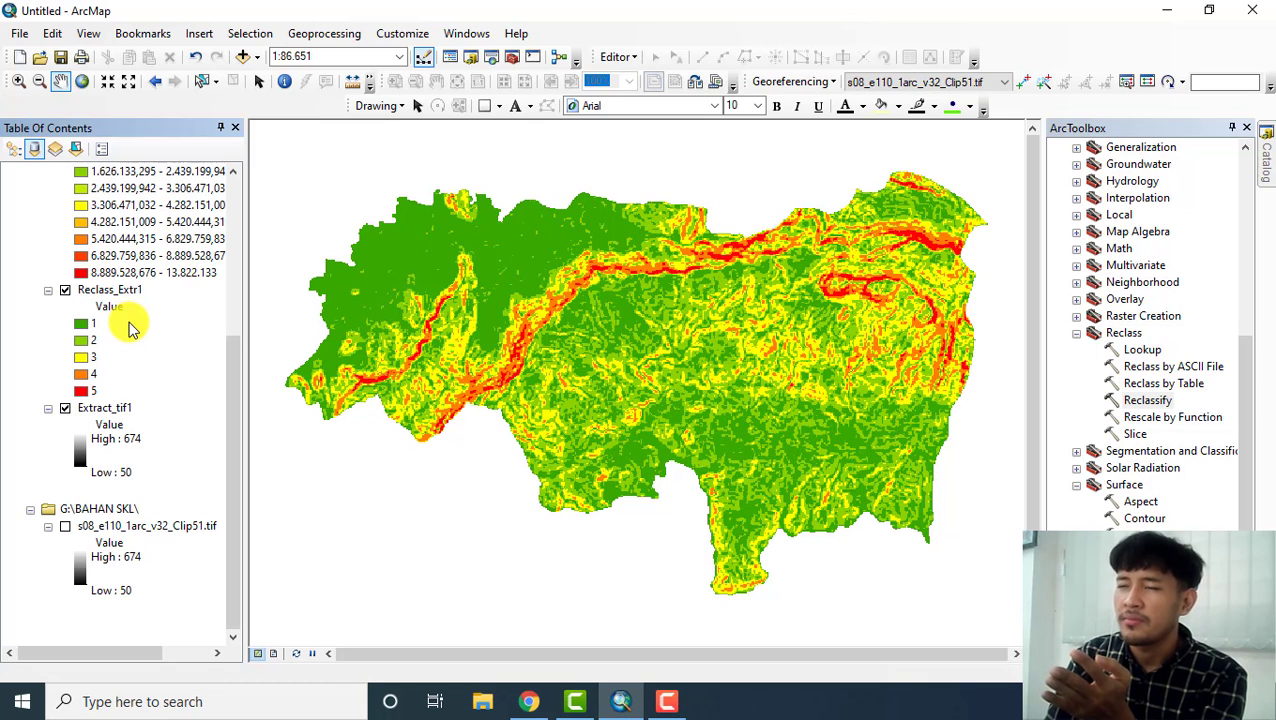
pyautogui.scroll(5, 128, 325)
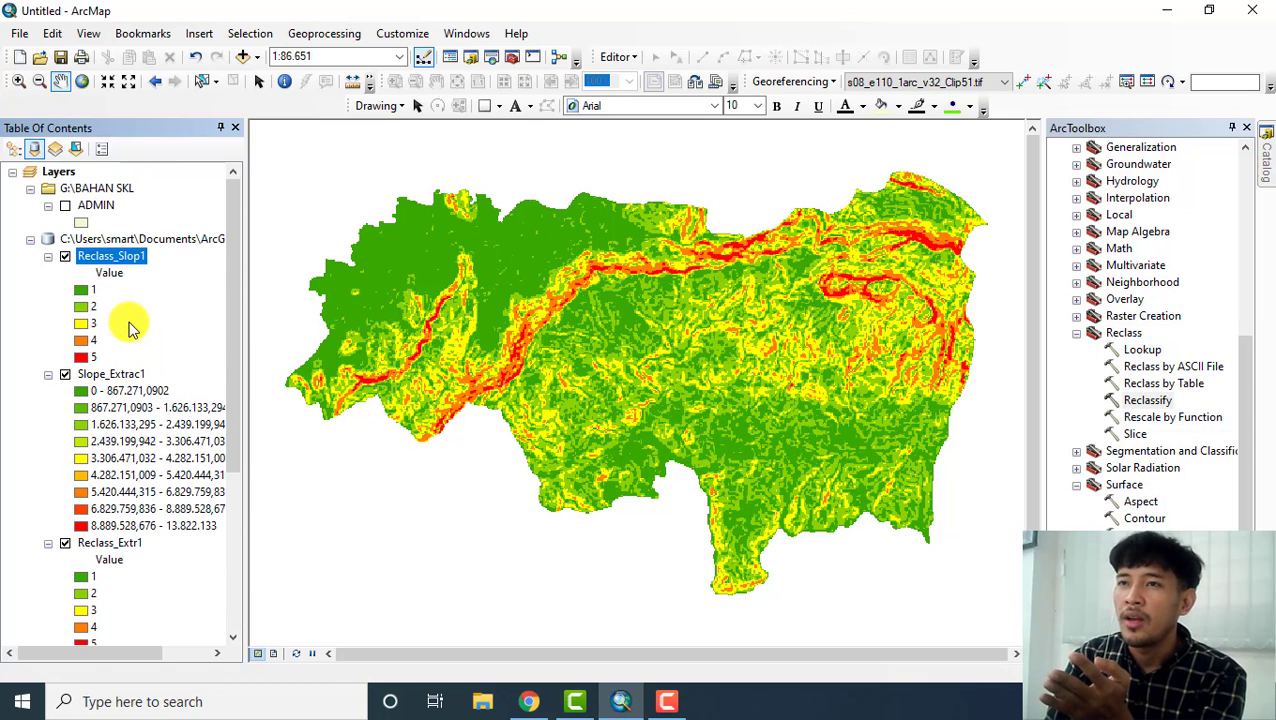
pyautogui.scroll(-3, 130, 335)
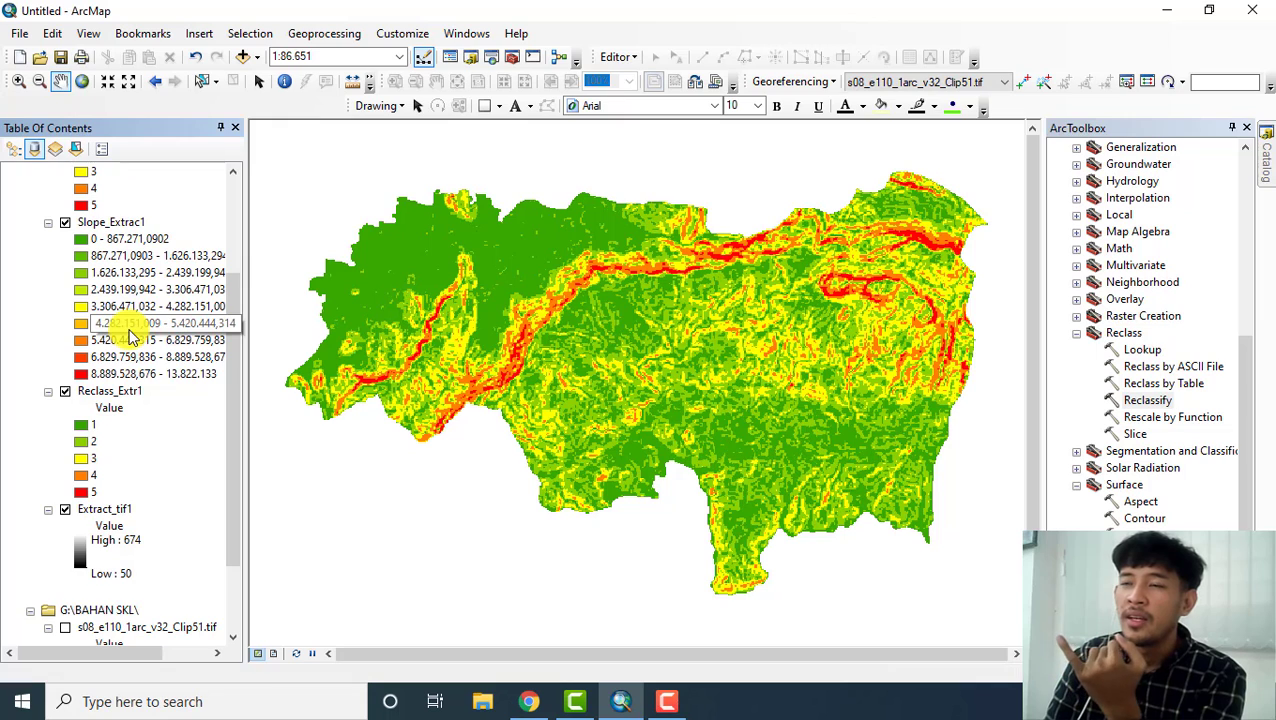
pyautogui.scroll(-2, 130, 337)
pyautogui.scroll(2, 128, 337)
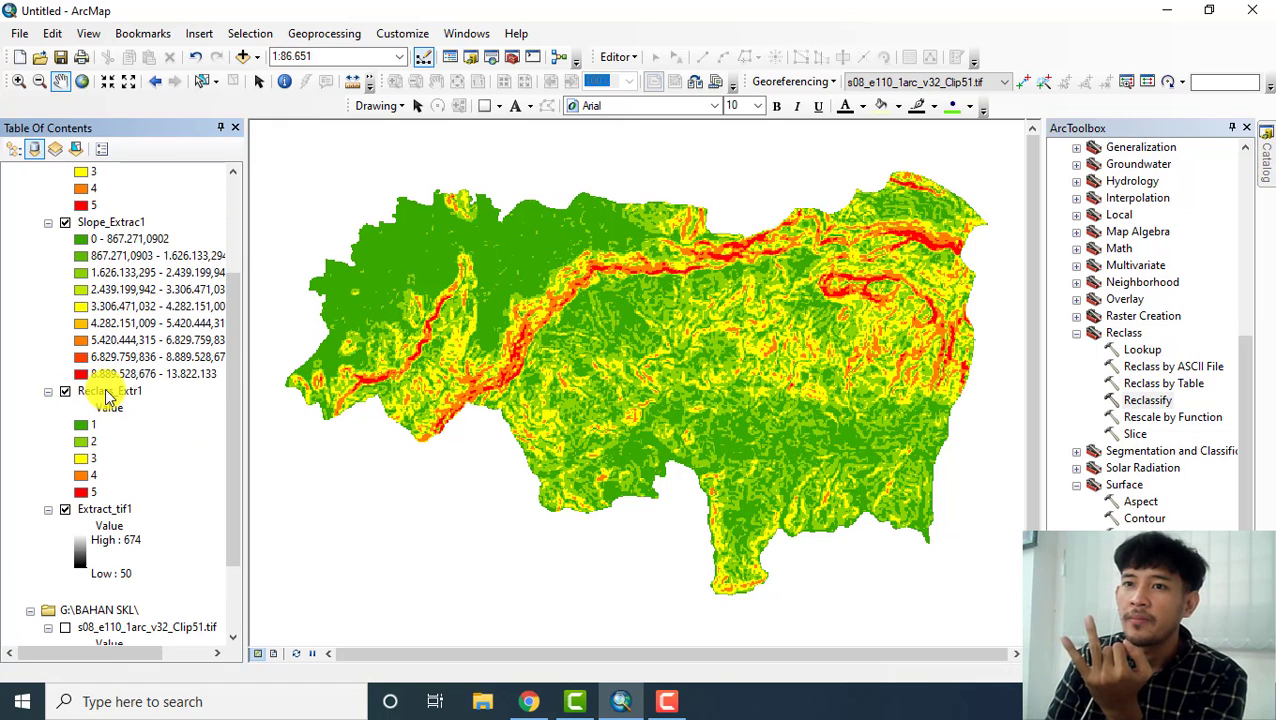
pyautogui.click(85, 391)
pyautogui.scroll(3, 140, 300)
pyautogui.click(112, 256)
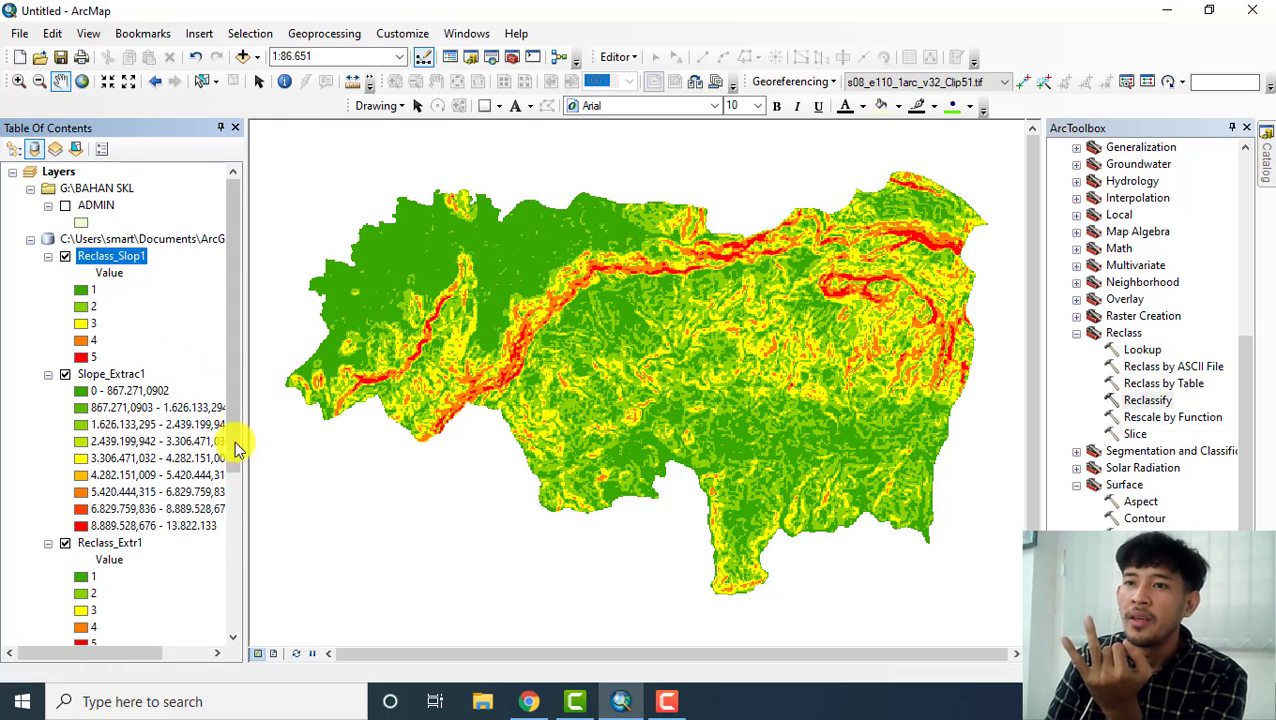
pyautogui.moveTo(239, 418); pyautogui.dragTo(256, 504)
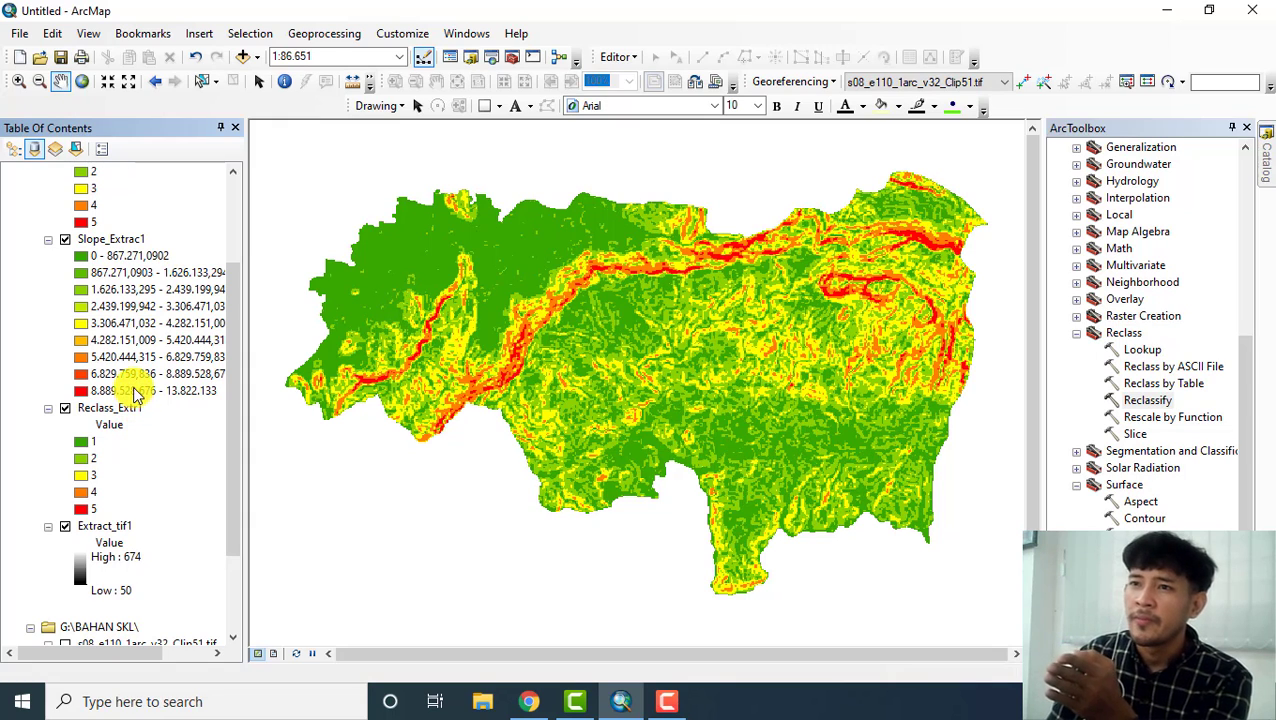
pyautogui.scroll(1, 232, 297)
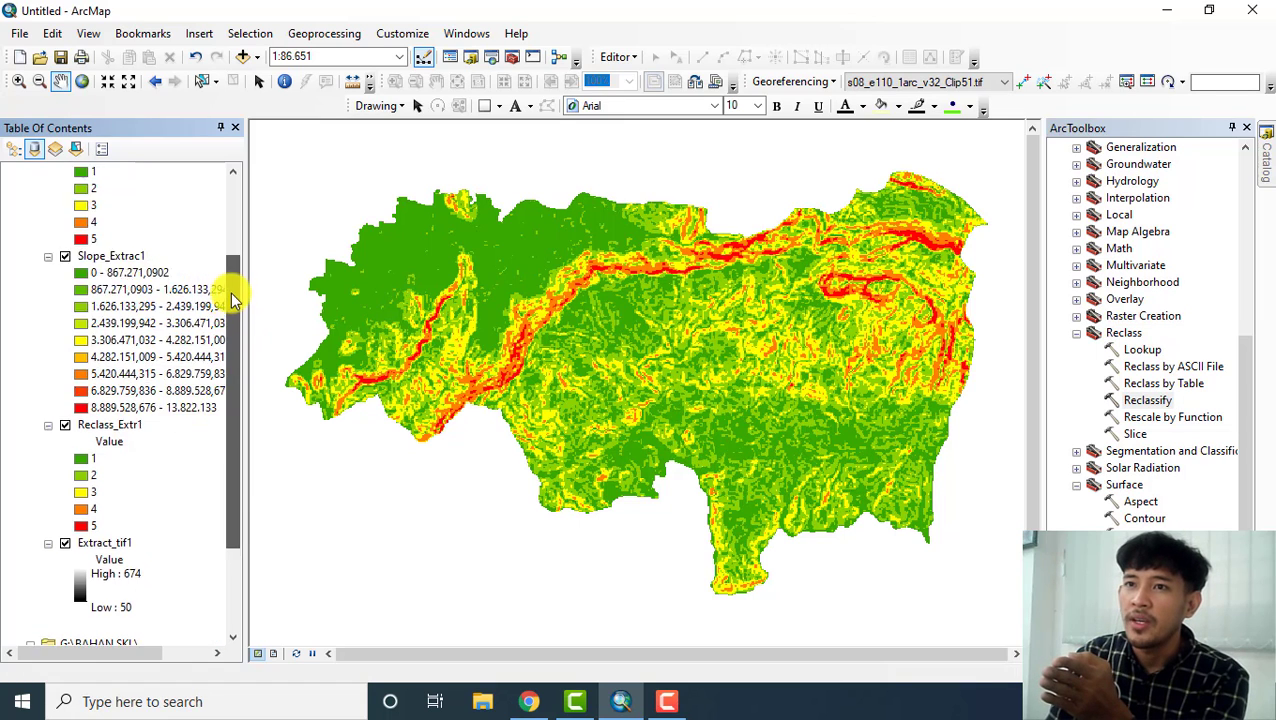
pyautogui.moveTo(232, 297); pyautogui.dragTo(226, 208)
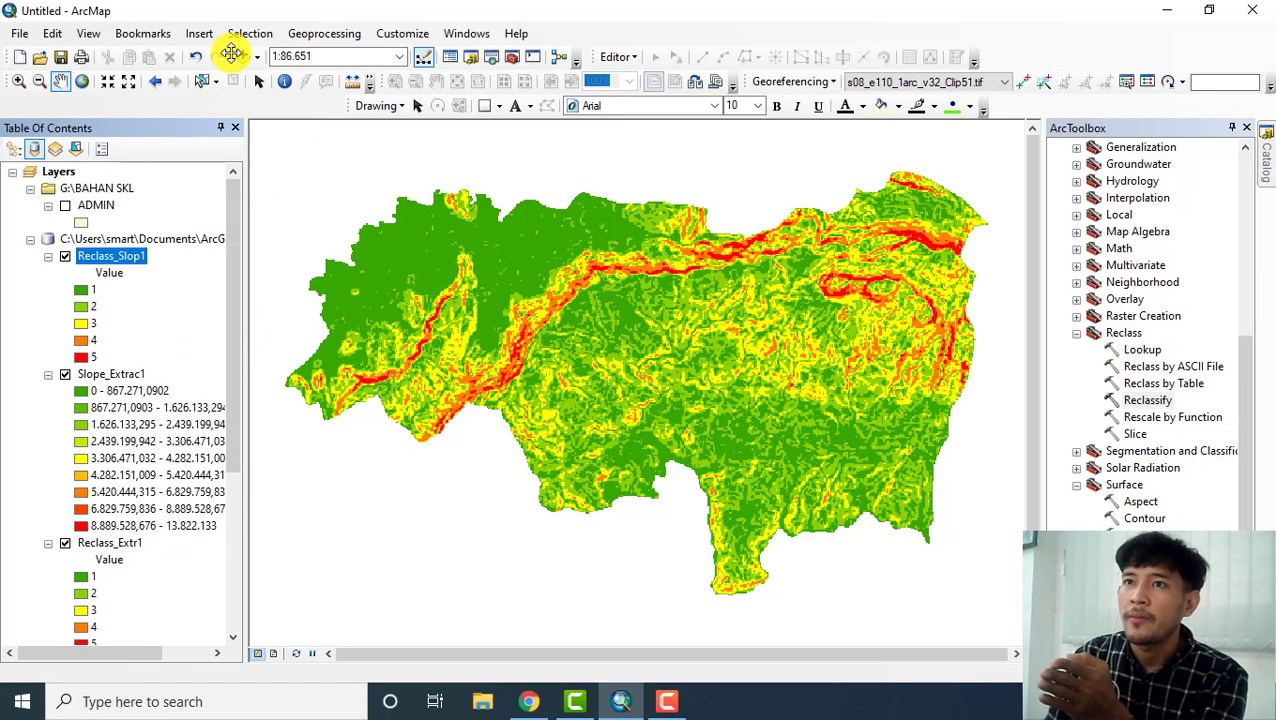
# - Add the GEOLOGI.shp shapefile from the BAHAN SKL folder to the map
pyautogui.click(242, 56)
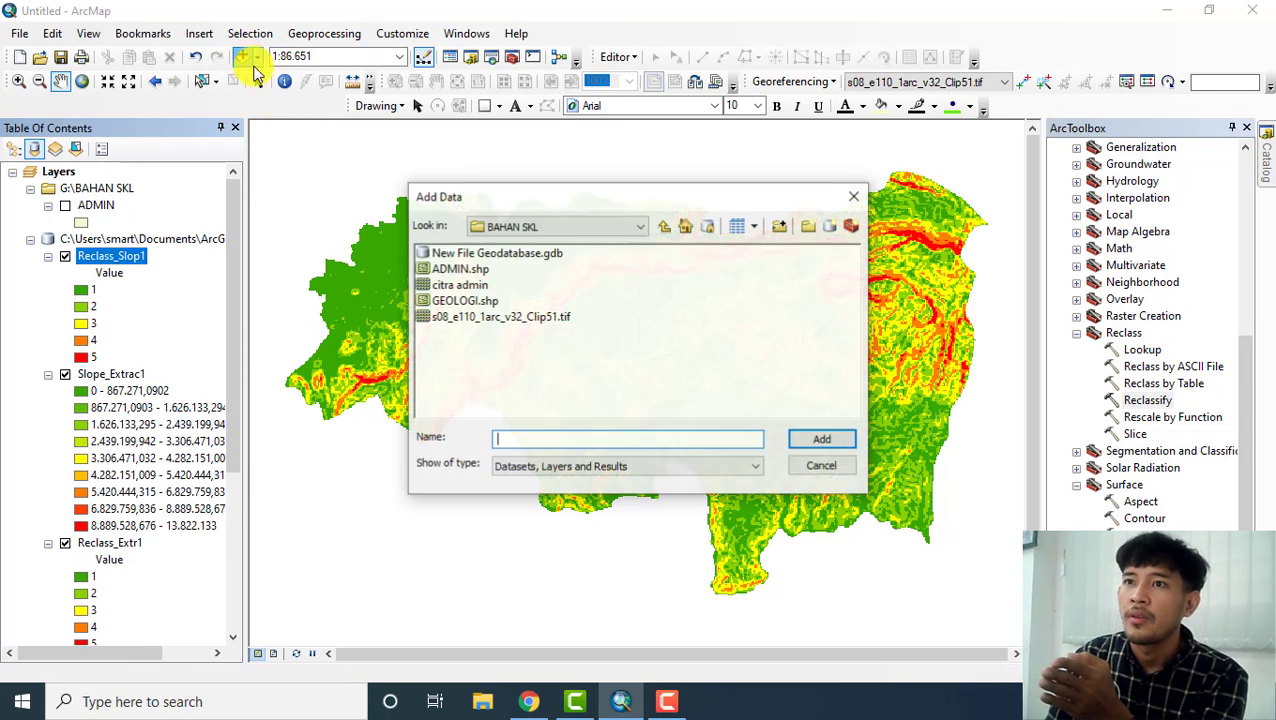
pyautogui.click(470, 300)
pyautogui.click(822, 441)
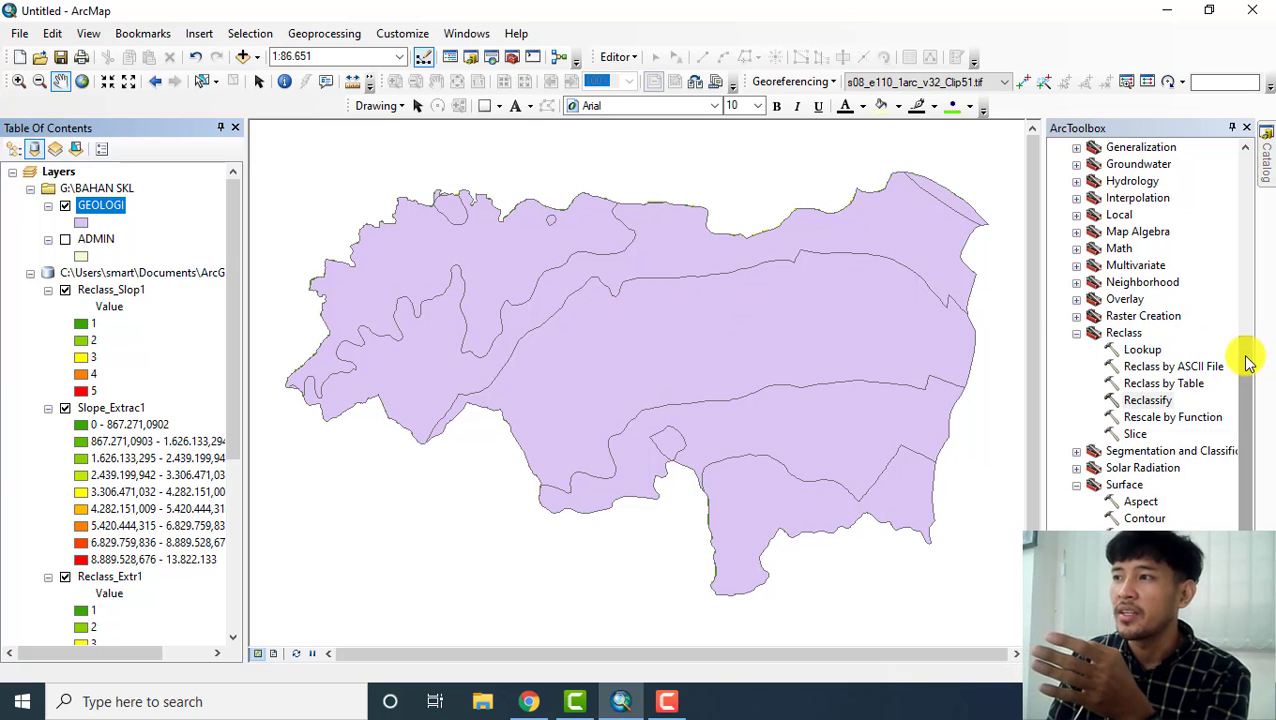
# - Collapse the Spatial Analyst toolbox and start the Feature to Raster conversion tool
pyautogui.moveTo(1248, 362); pyautogui.dragTo(1245, 250)
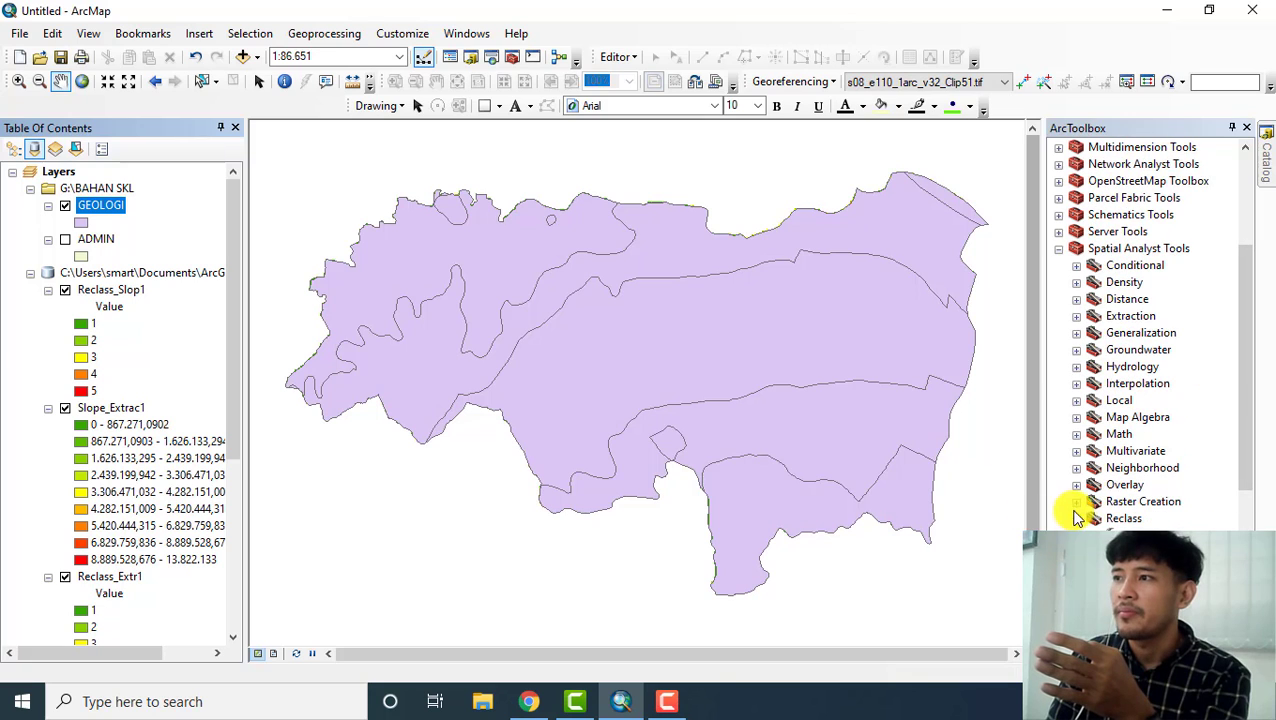
pyautogui.click(1059, 248)
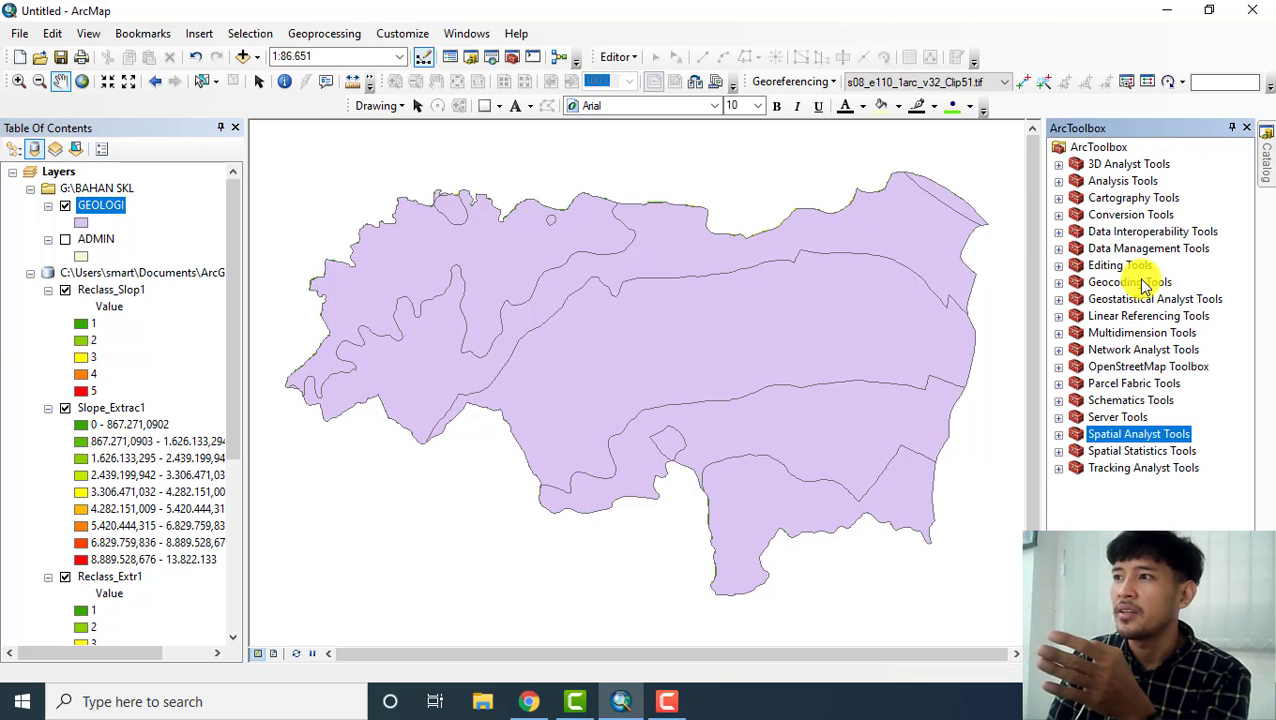
pyautogui.click(1059, 215)
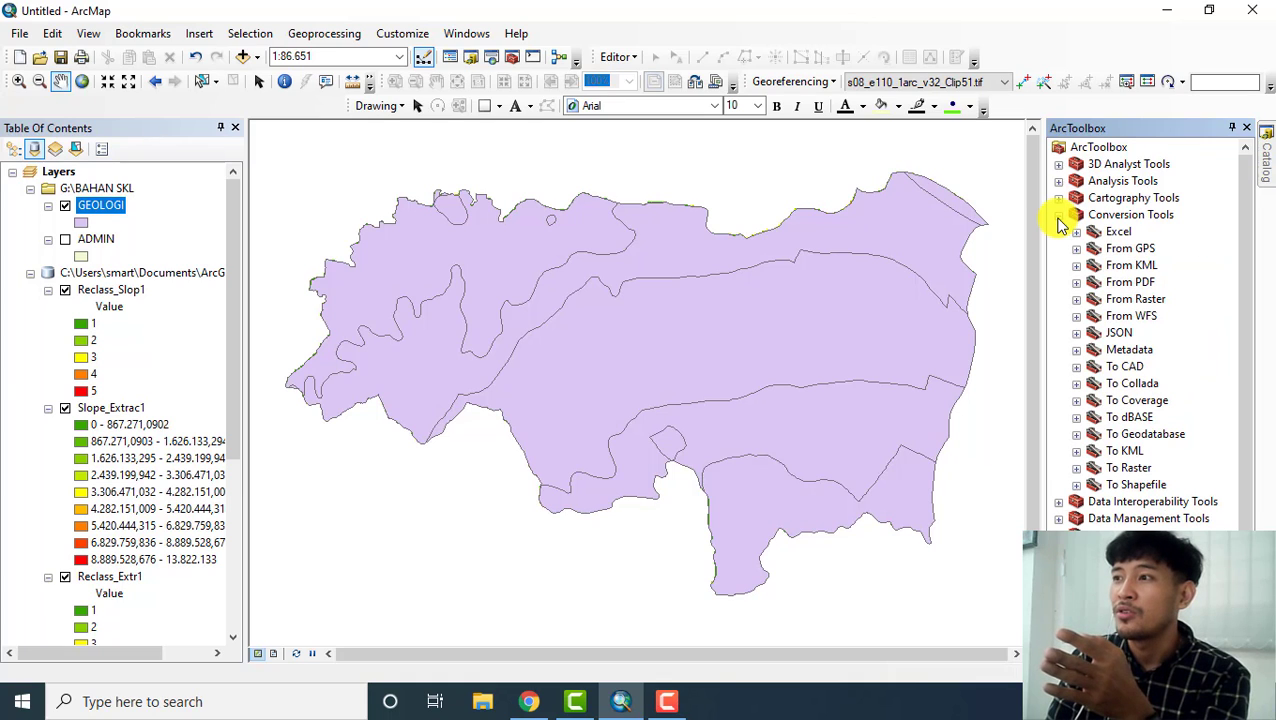
pyautogui.click(1076, 468)
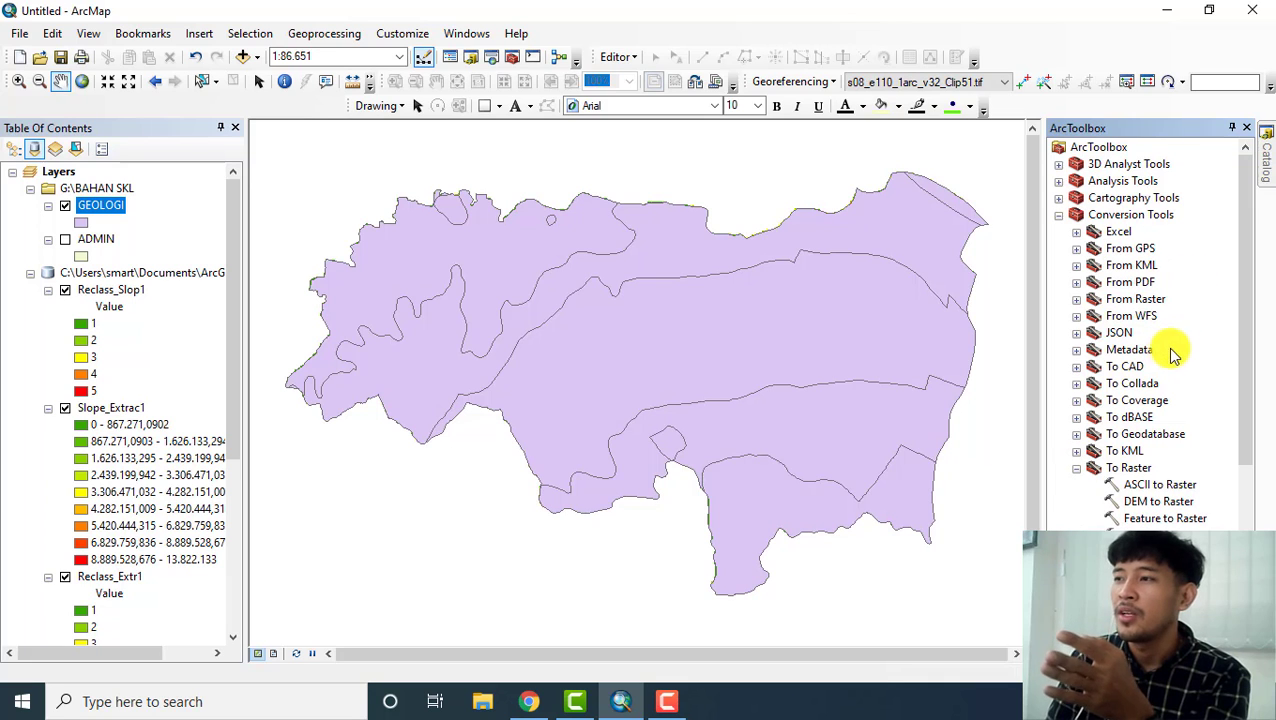
pyautogui.moveTo(1240, 300); pyautogui.dragTo(1210, 402)
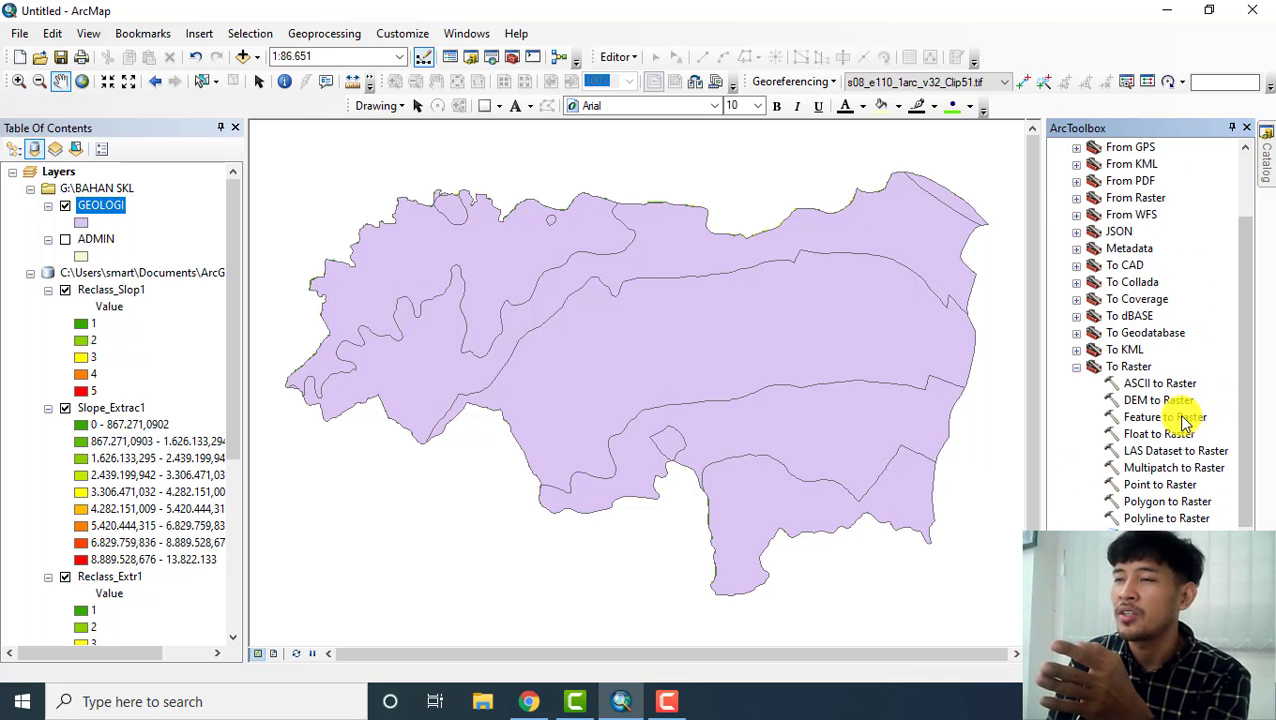
pyautogui.click(1181, 416)
pyautogui.doubleClick(1181, 416)
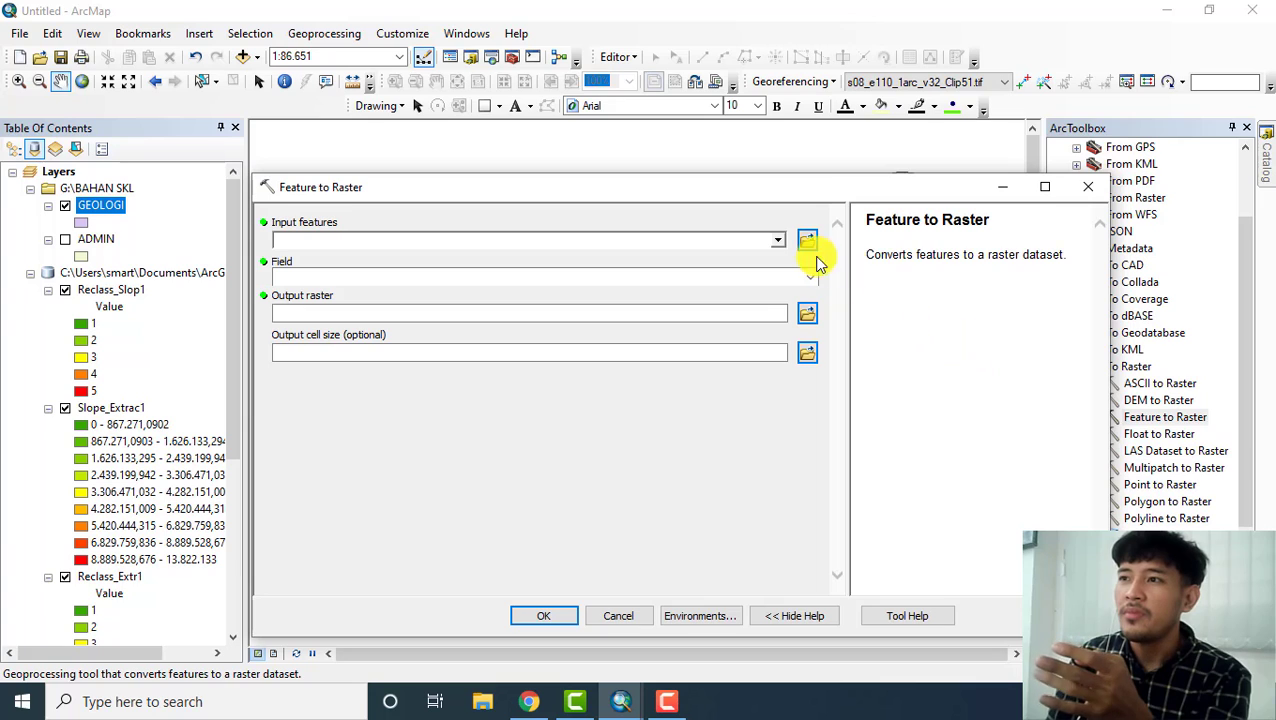
# - Convert the GEOLOGI features to a raster using the NAME field, keeping the default output raster and cell size
pyautogui.click(777, 241)
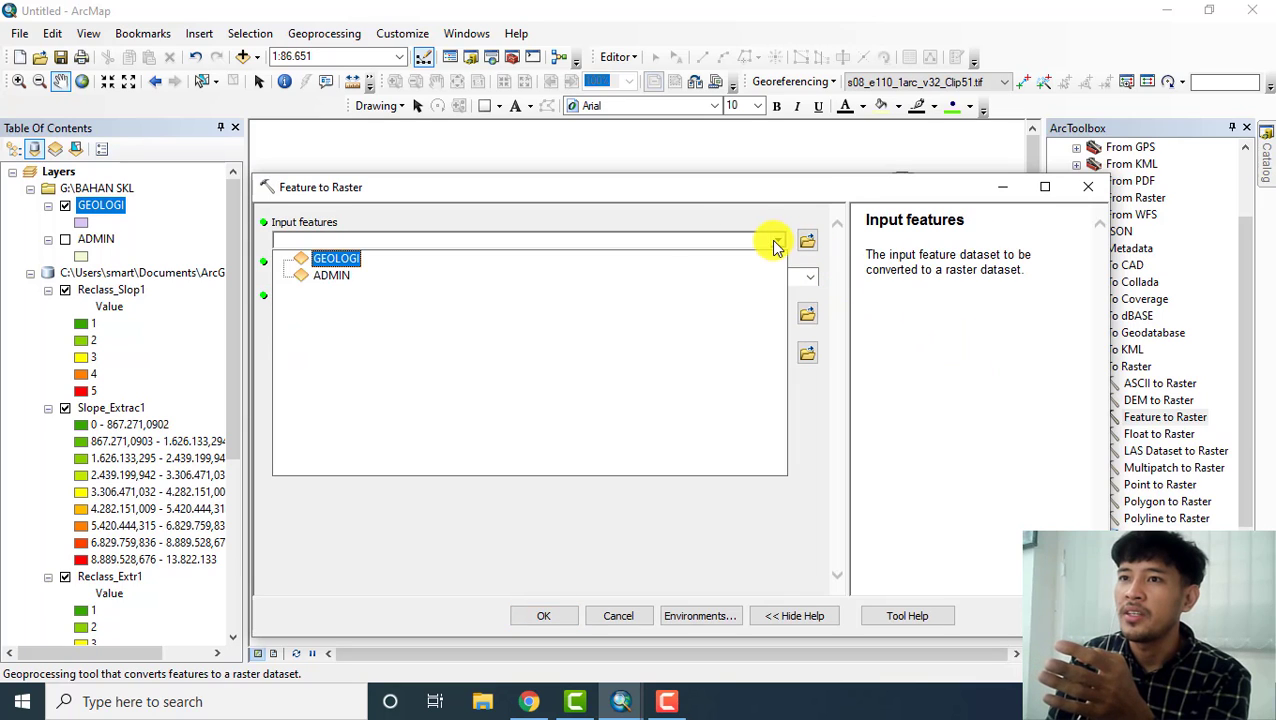
pyautogui.click(352, 258)
pyautogui.click(811, 277)
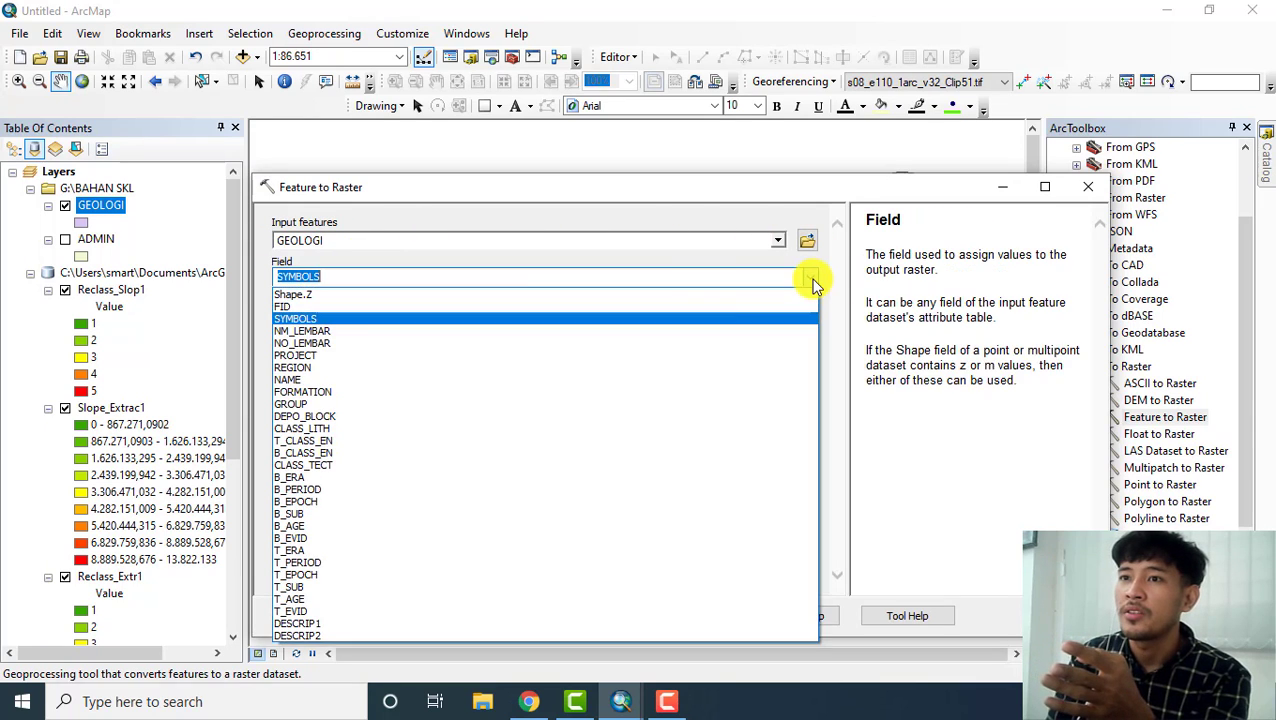
pyautogui.click(323, 380)
pyautogui.click(310, 278)
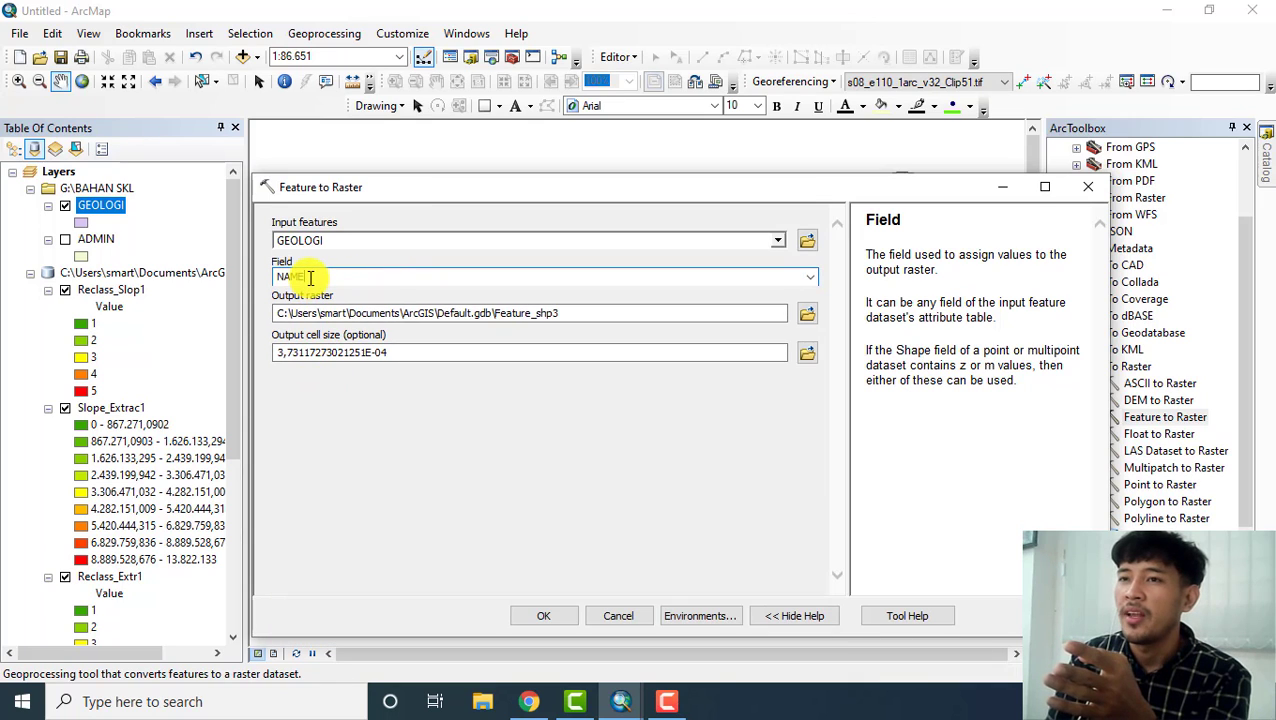
pyautogui.click(809, 279)
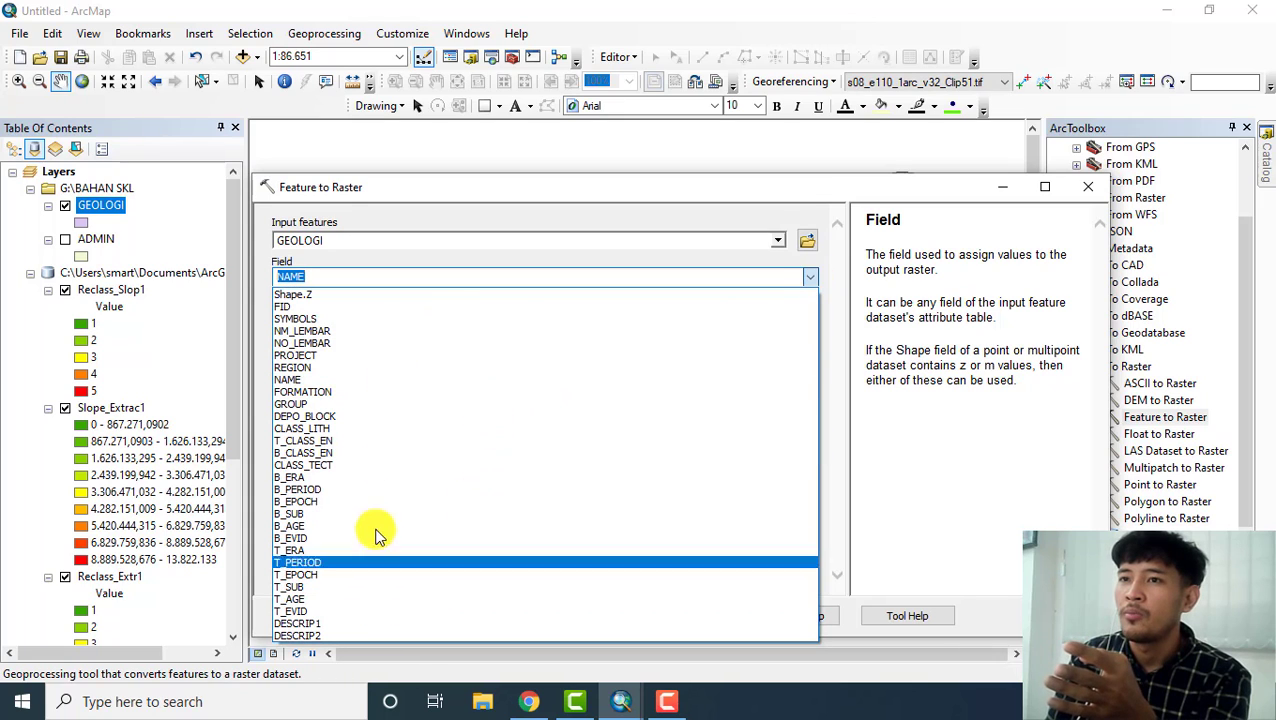
pyautogui.click(333, 380)
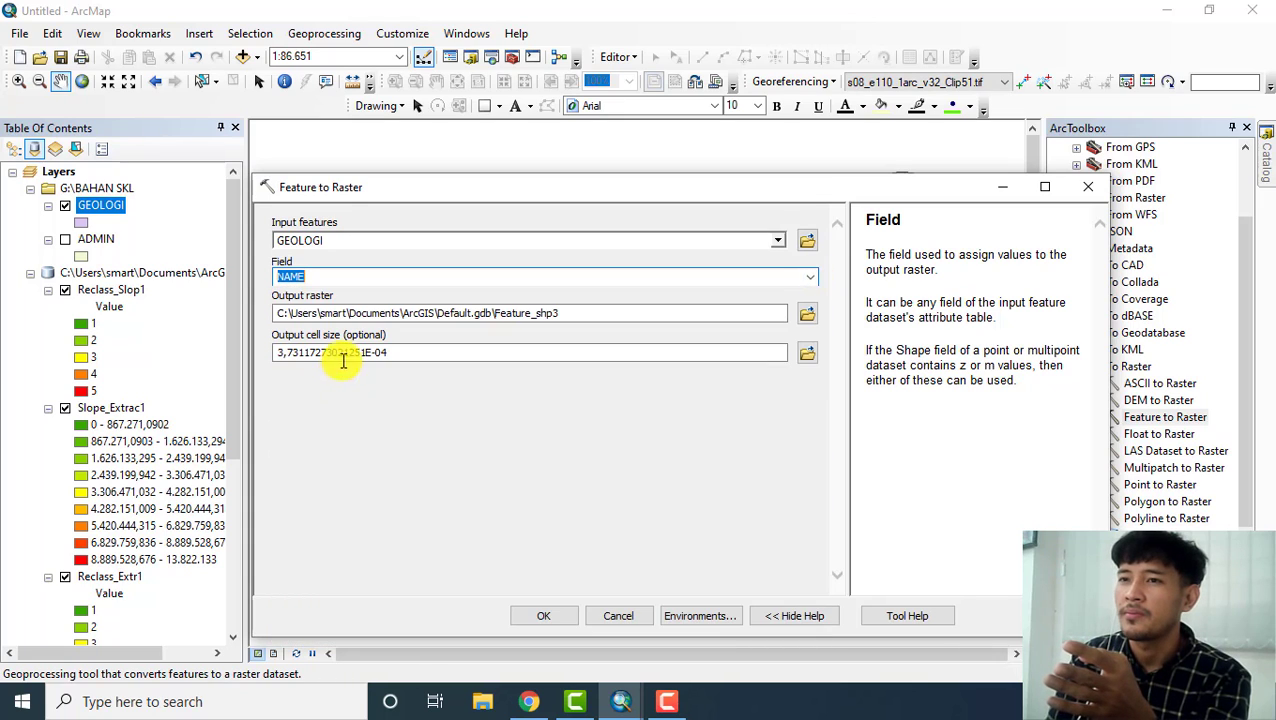
pyautogui.click(336, 276)
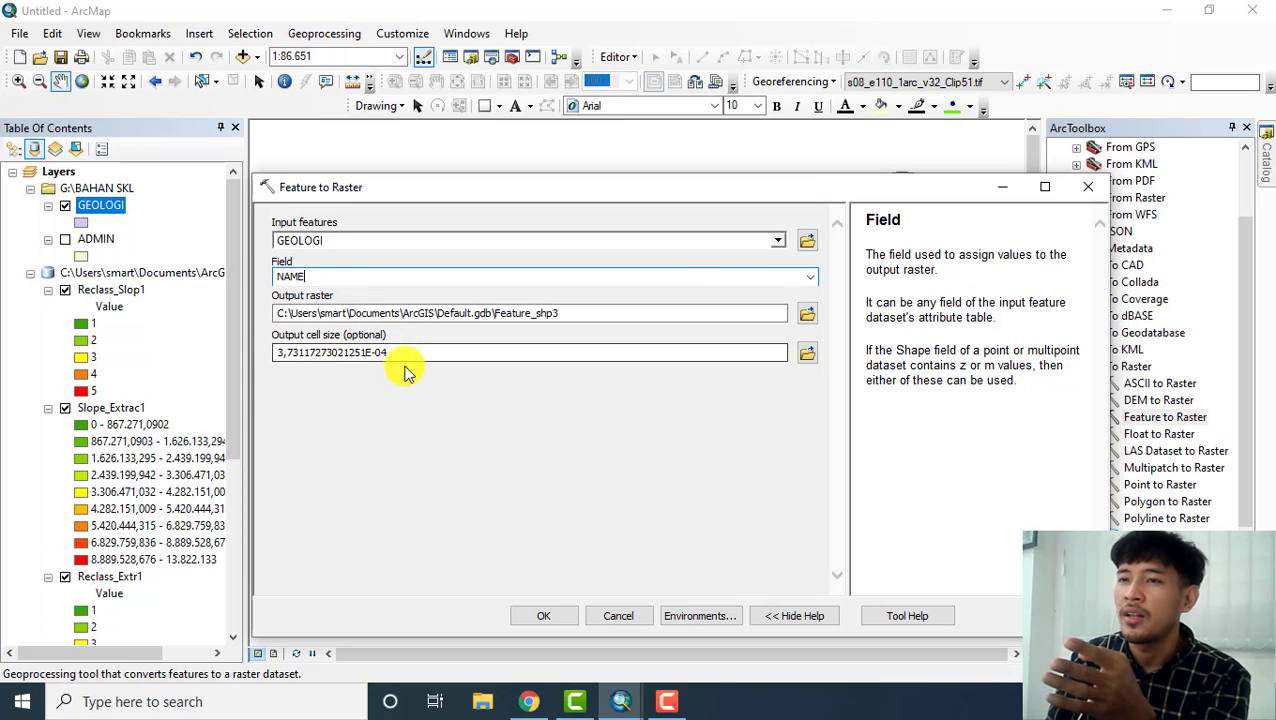
pyautogui.click(558, 616)
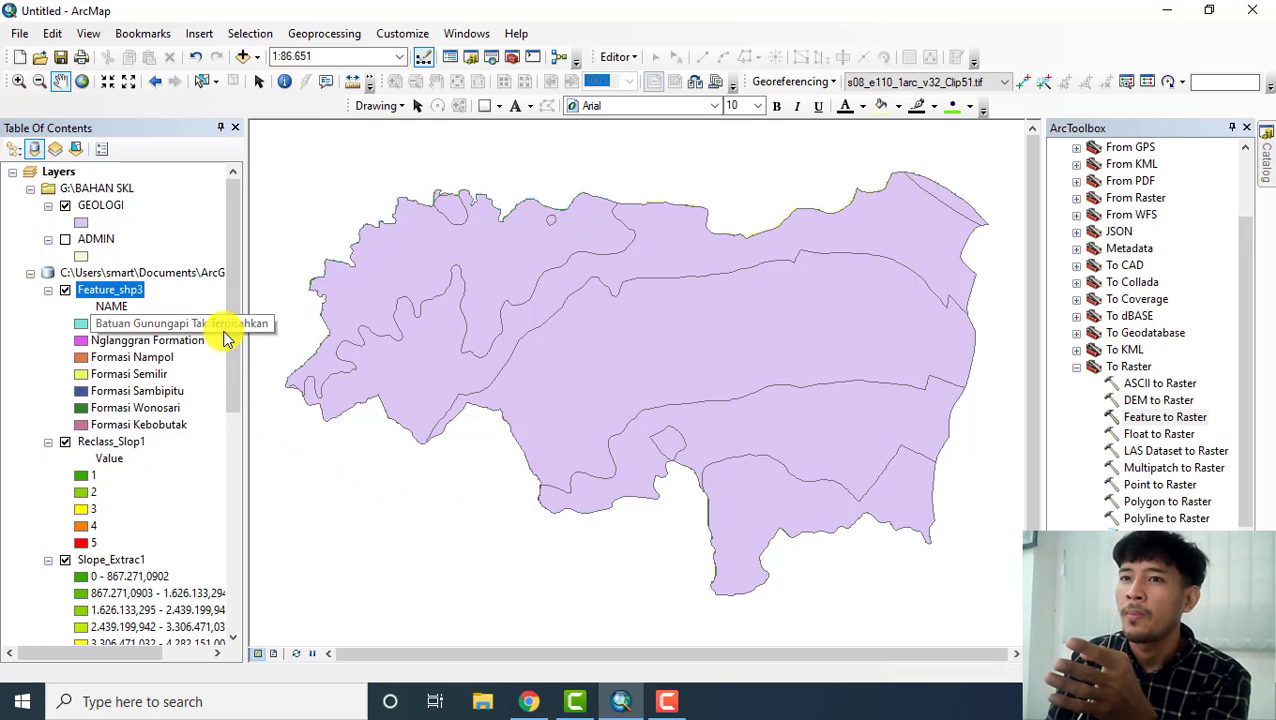
# - Hide the GEOLOGI polygon layer and examine the geology raster's formation classes
pyautogui.click(65, 205)
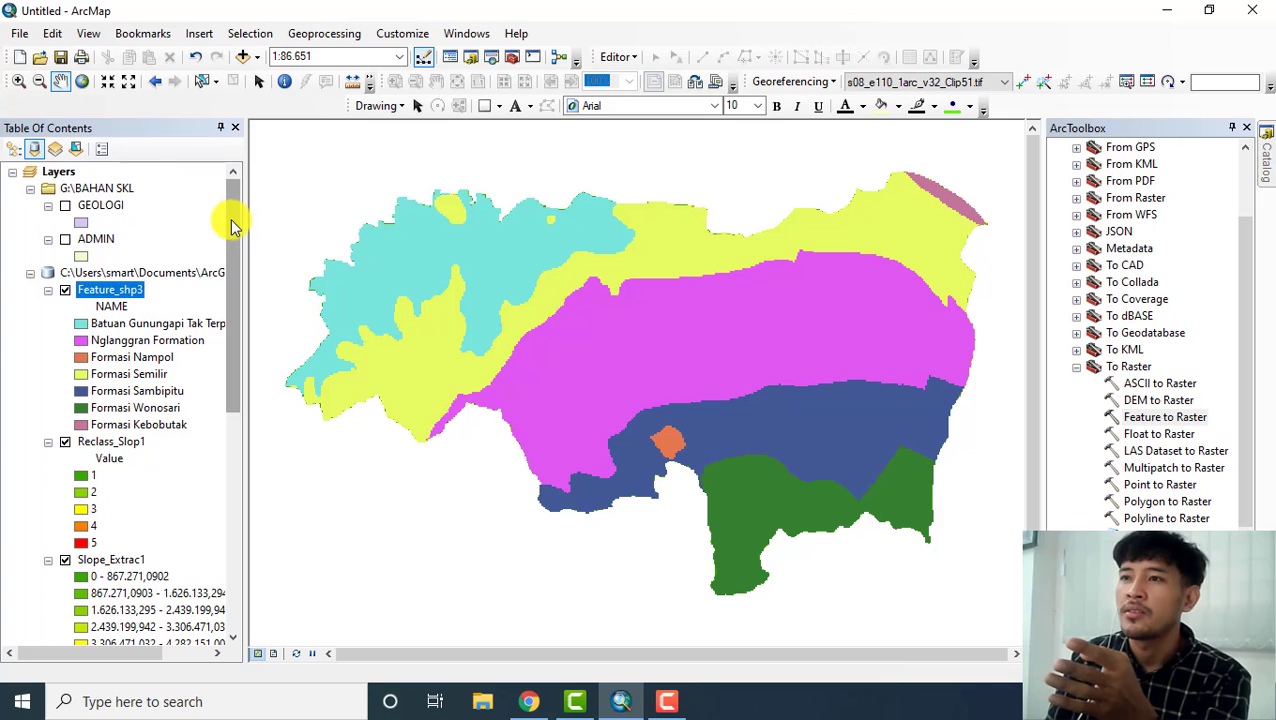
pyautogui.moveTo(234, 228); pyautogui.dragTo(241, 262)
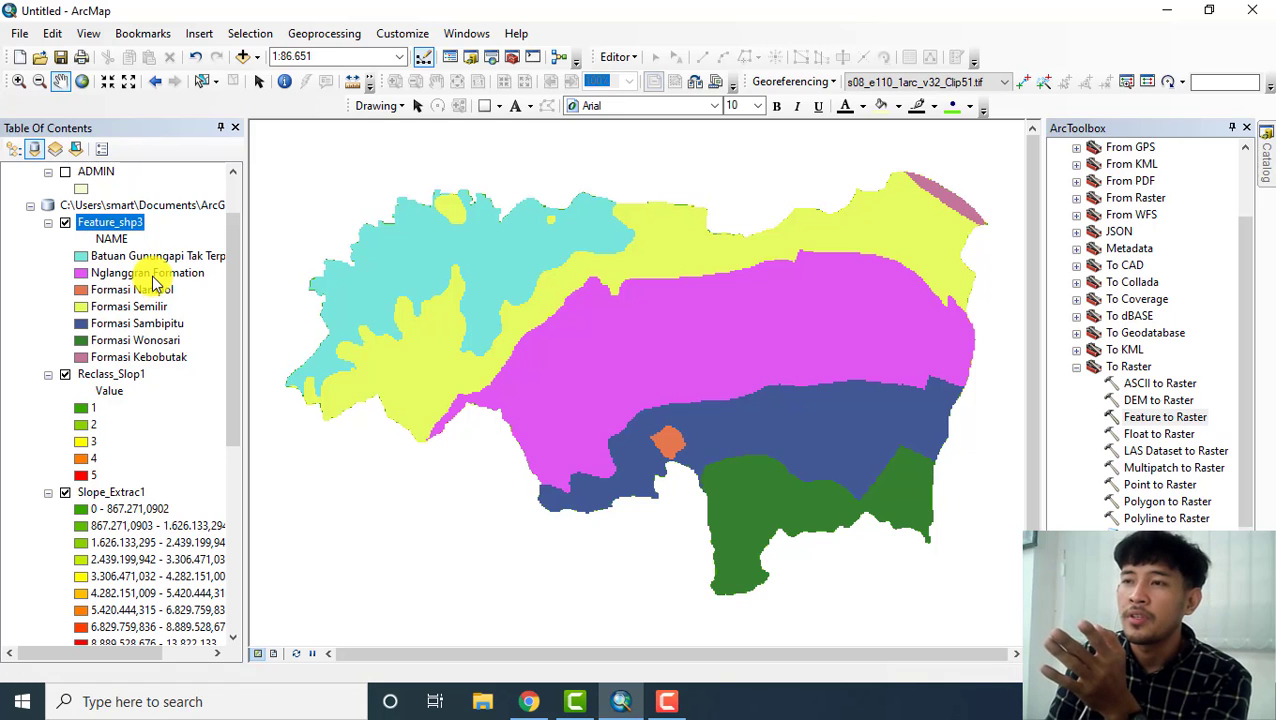
pyautogui.scroll(2, 155, 285)
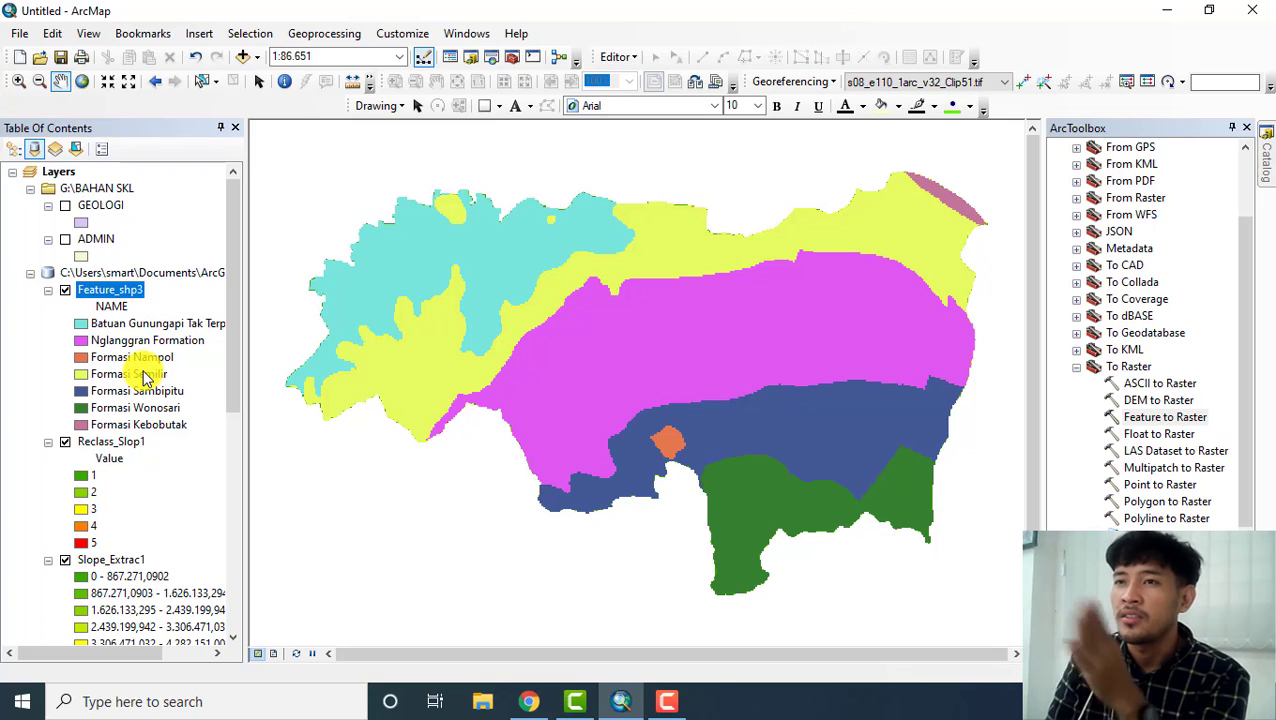
# - Recolour the Feature_shp3 geology raster's unique NAME values with the light-to-dark orange colour scheme
pyautogui.rightClick(113, 293)
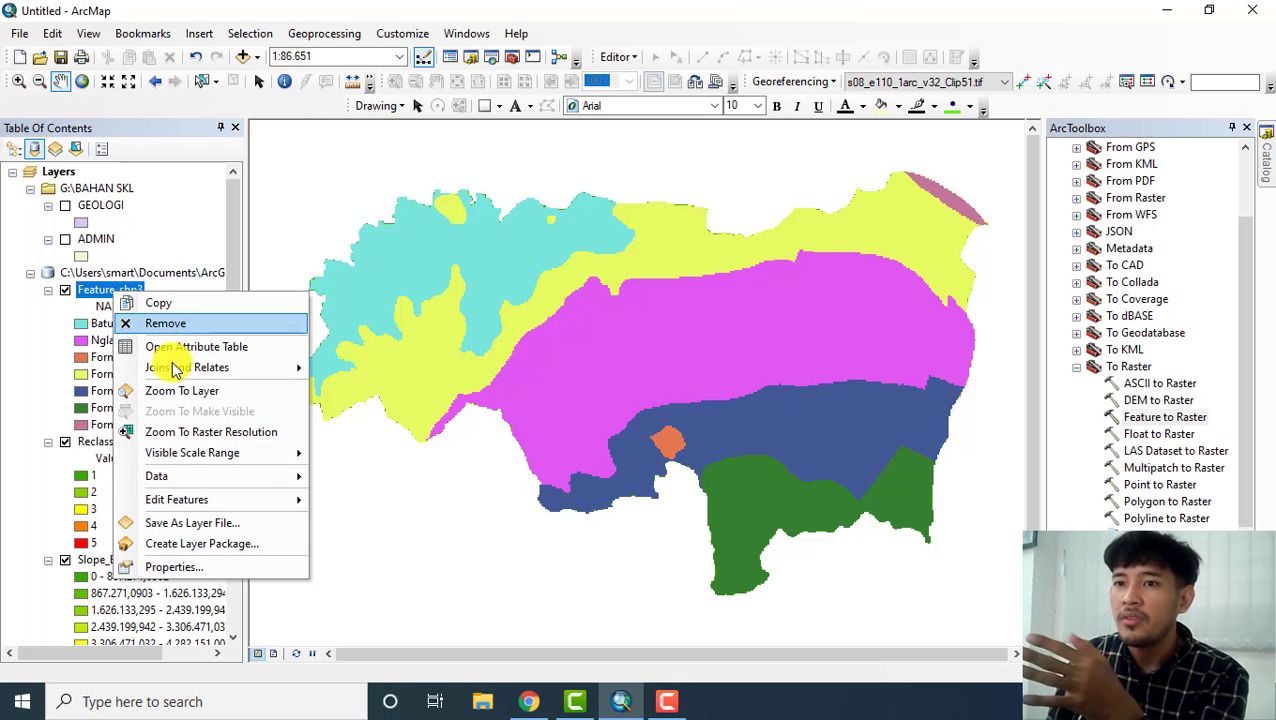
pyautogui.click(170, 567)
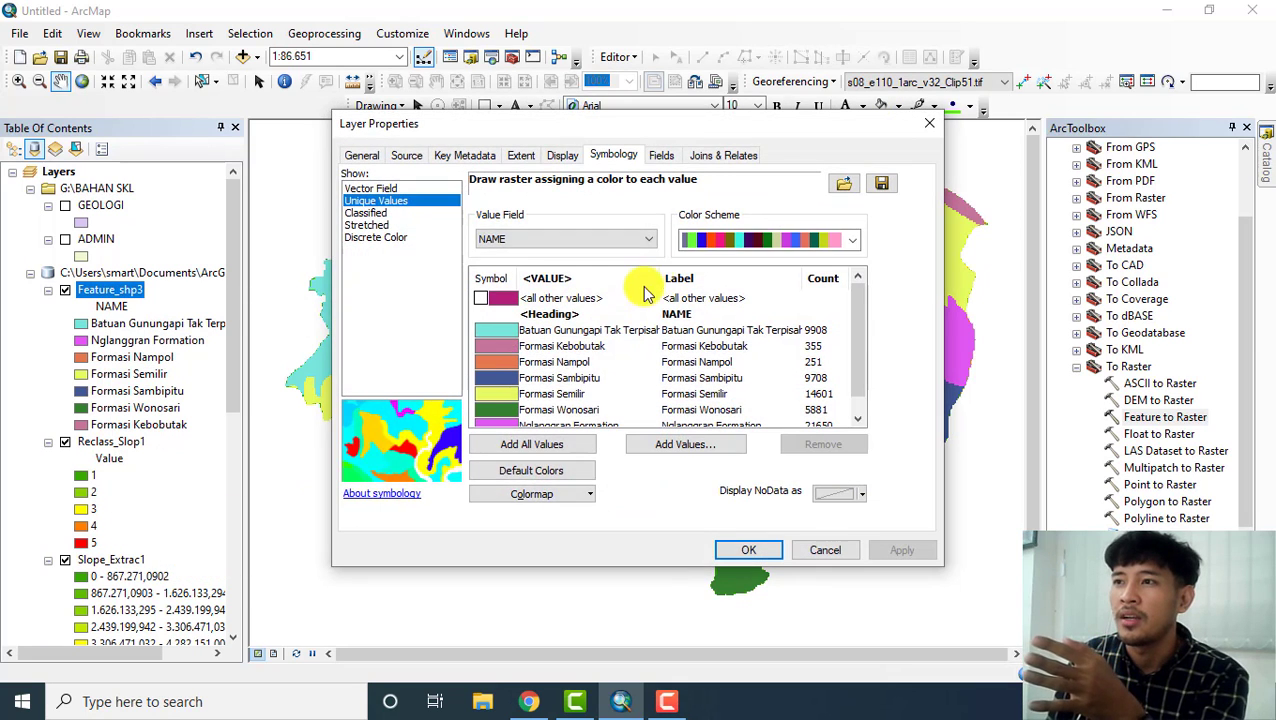
pyautogui.click(855, 240)
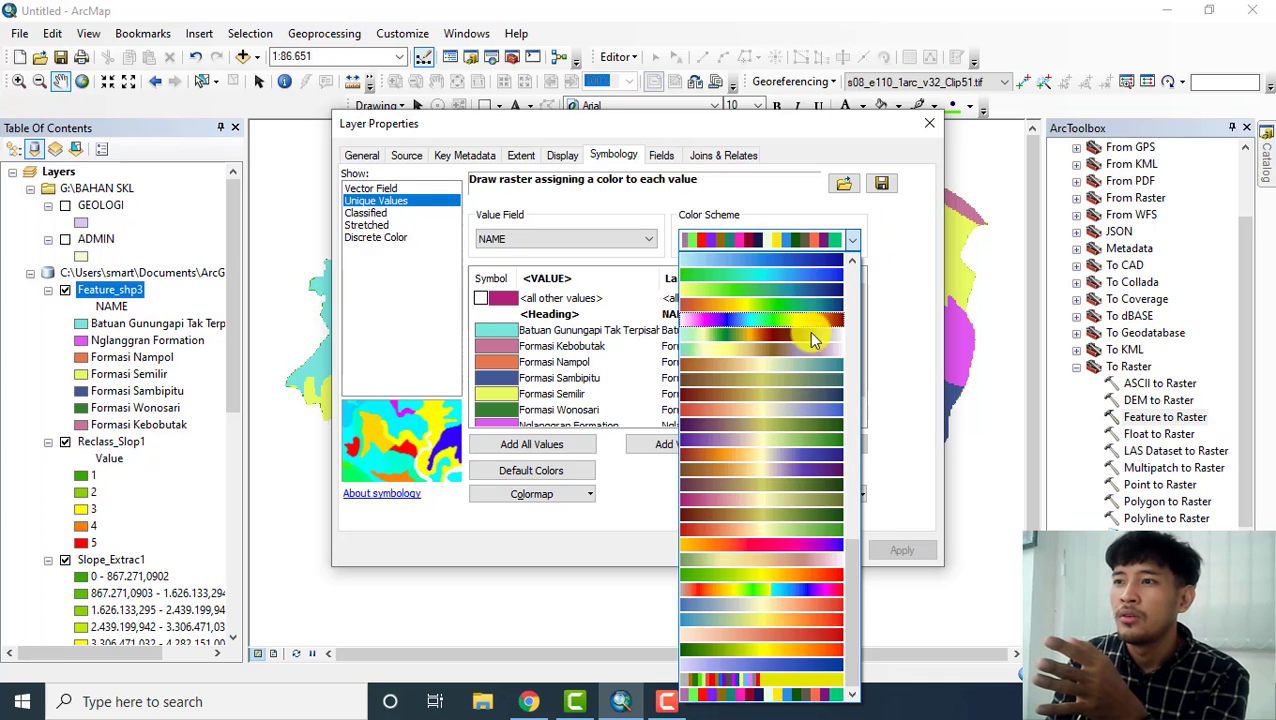
pyautogui.scroll(5, 770, 455)
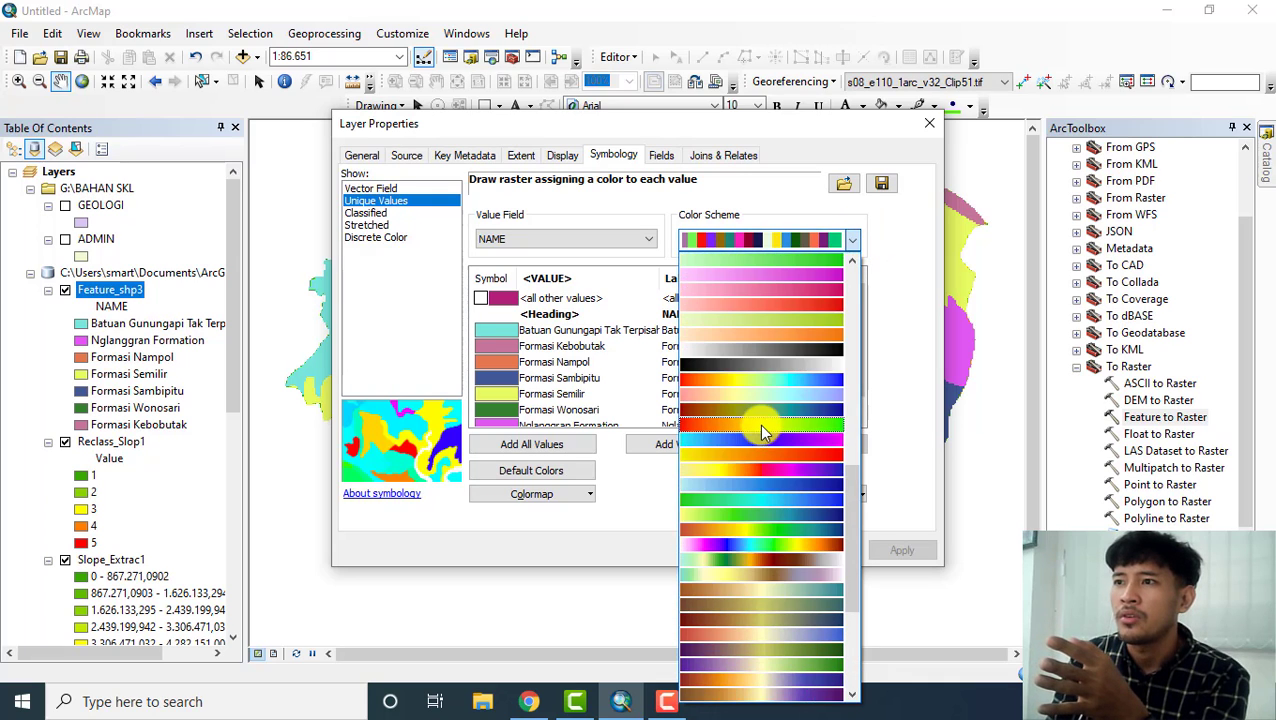
pyautogui.click(779, 335)
pyautogui.click(750, 549)
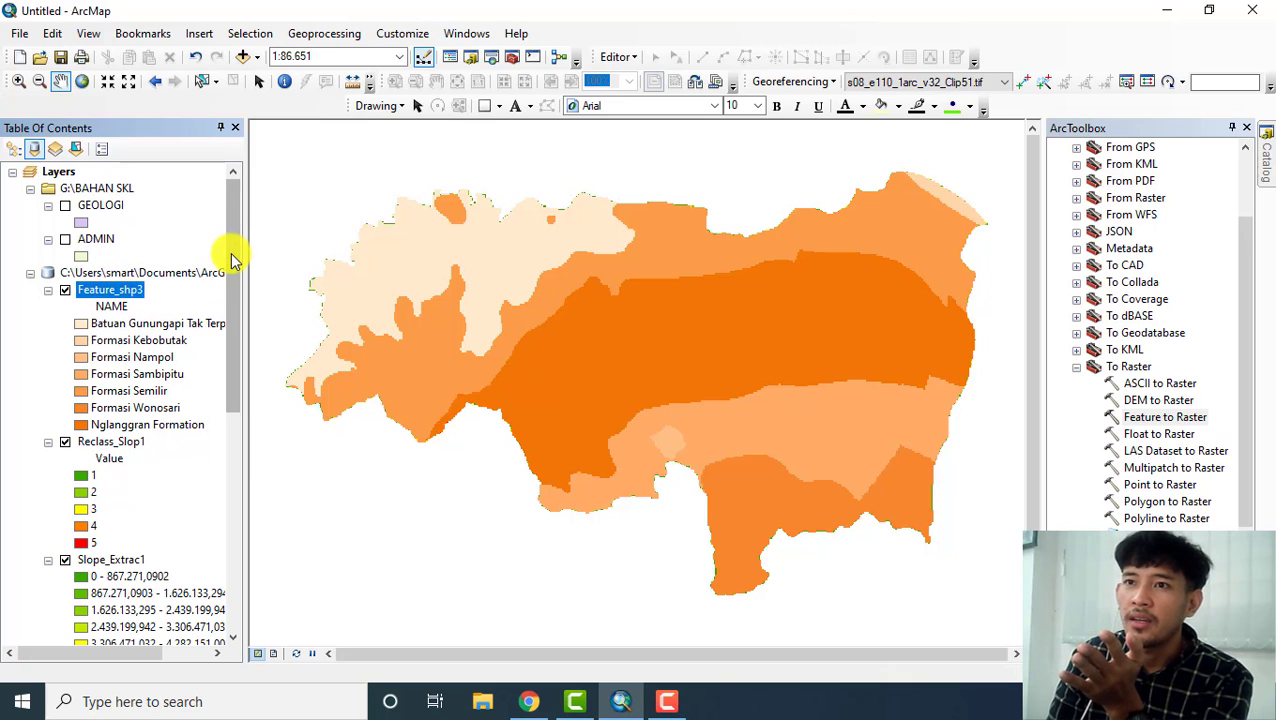
# - Review the layer list from the geology raster through the slope and elevation rasters to the source DEM
pyautogui.moveTo(233, 258); pyautogui.dragTo(237, 282)
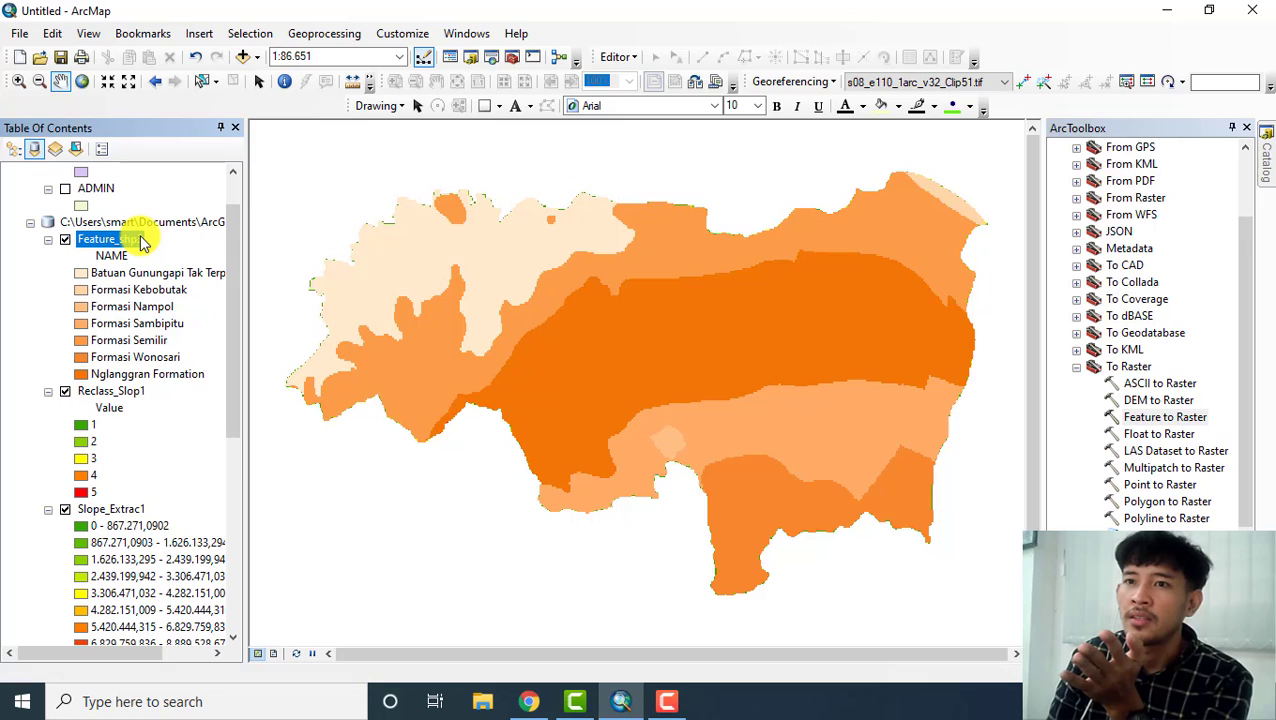
pyautogui.click(133, 392)
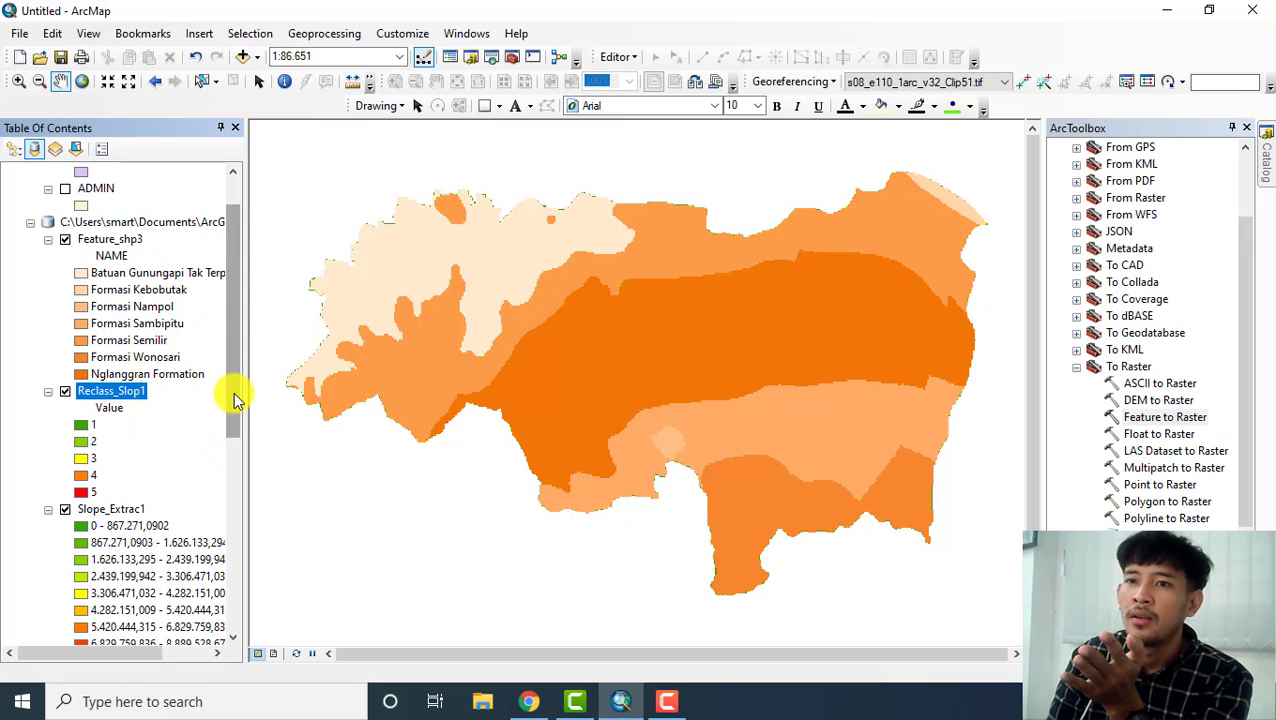
pyautogui.moveTo(236, 393); pyautogui.dragTo(237, 510)
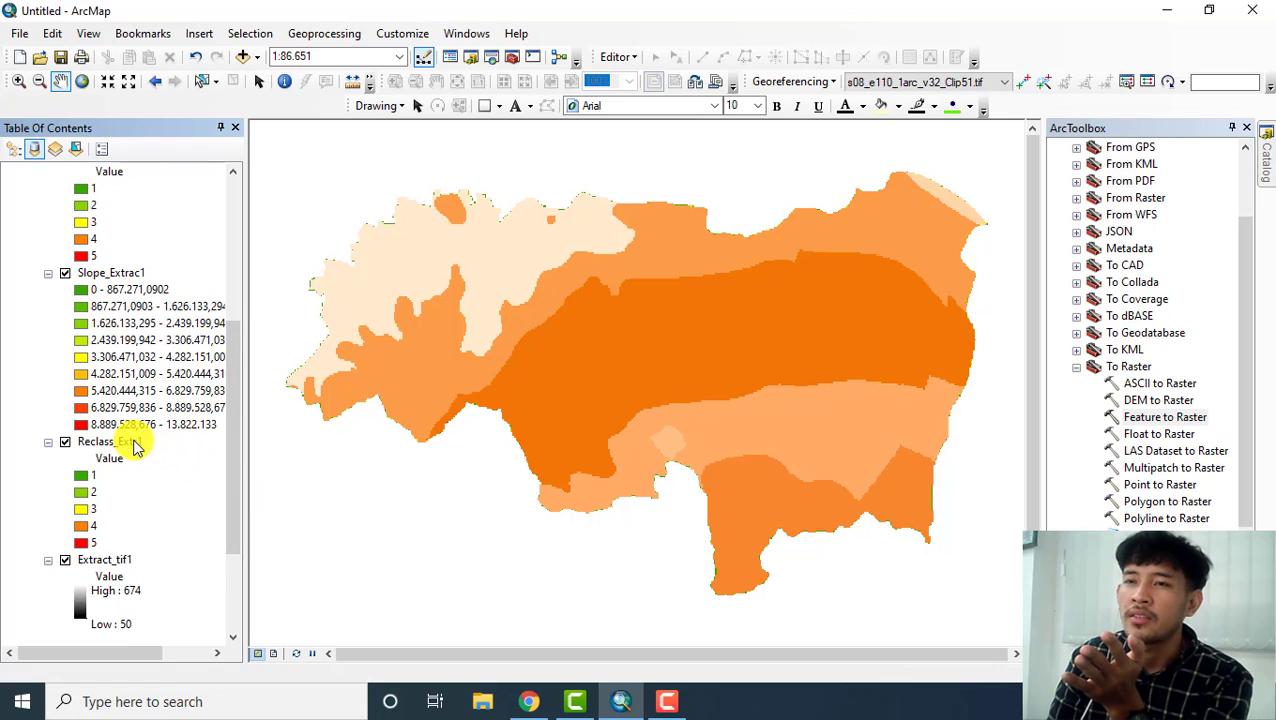
pyautogui.moveTo(233, 436); pyautogui.dragTo(248, 513)
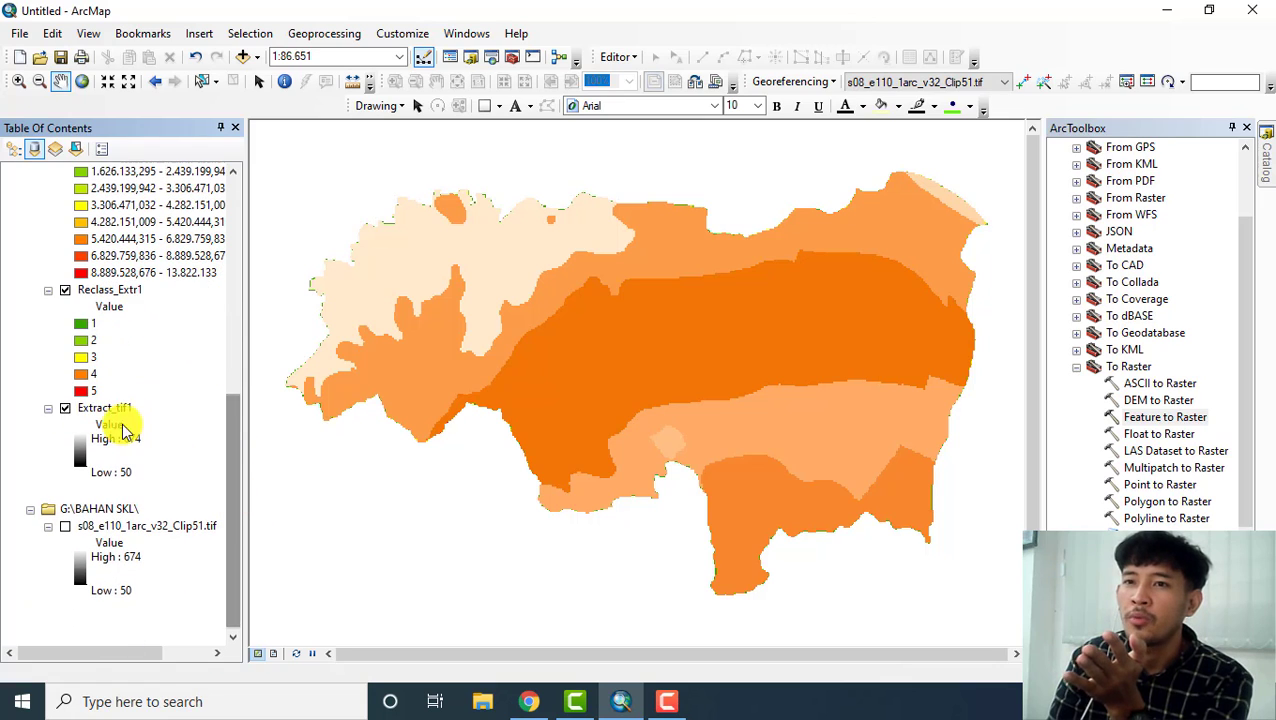
pyautogui.moveTo(230, 421); pyautogui.dragTo(243, 286)
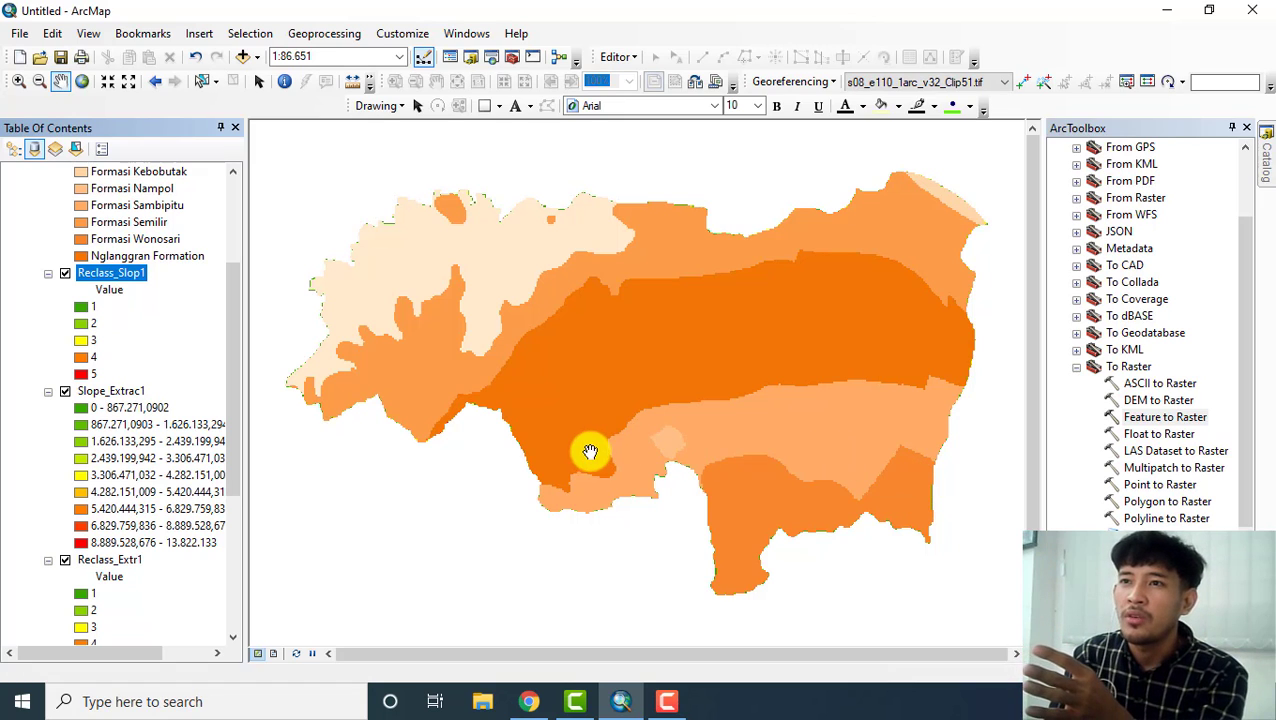
pyautogui.scroll(1, 587, 449)
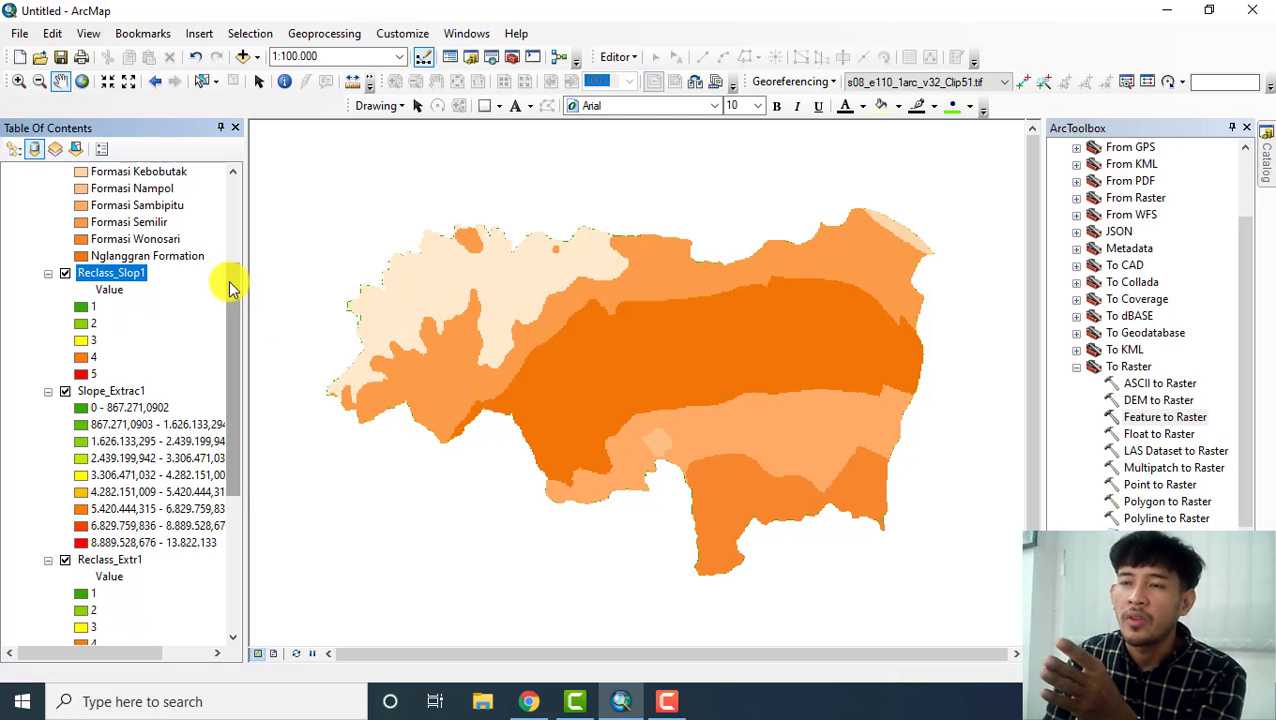
pyautogui.moveTo(228, 280); pyautogui.dragTo(235, 186)
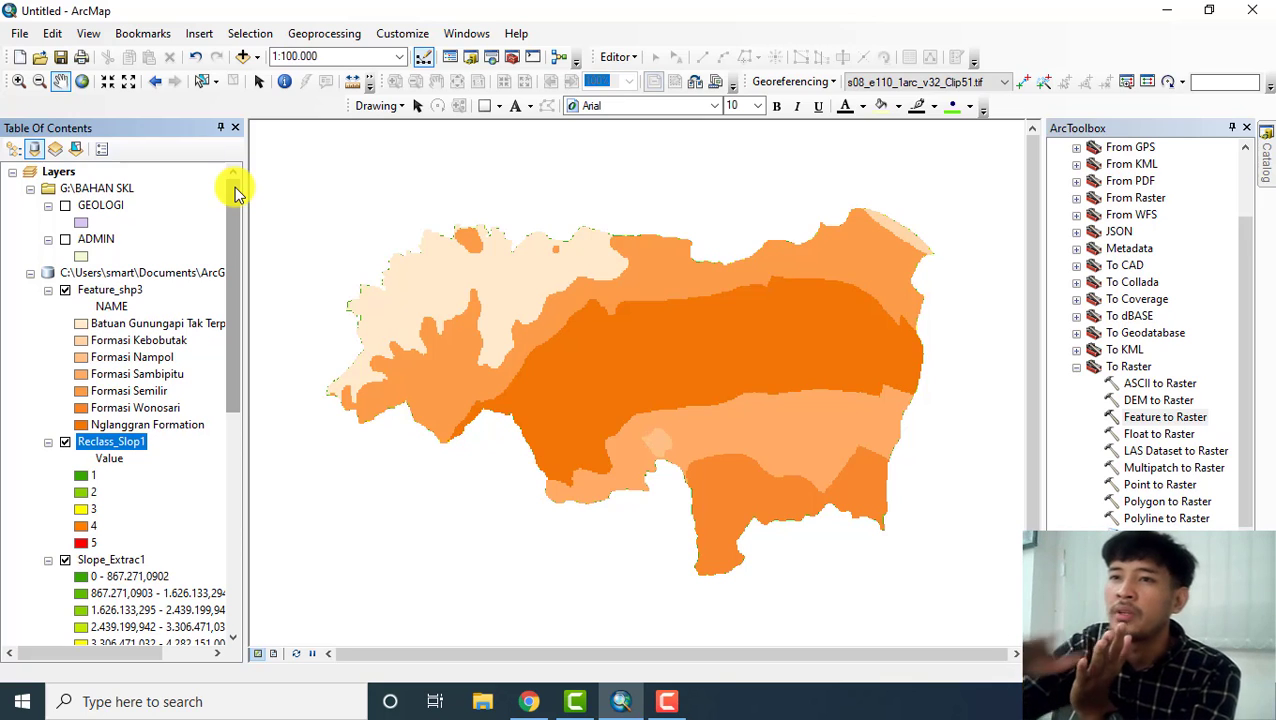
pyautogui.moveTo(234, 186); pyautogui.dragTo(262, 465)
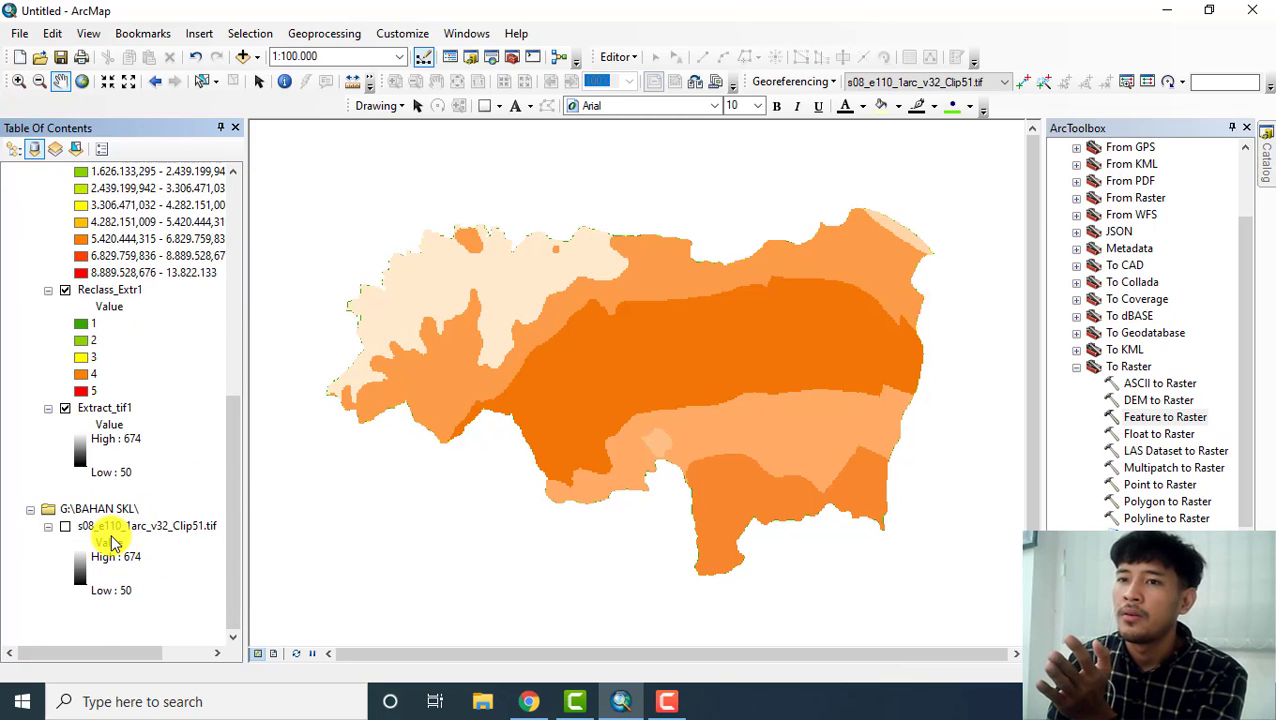